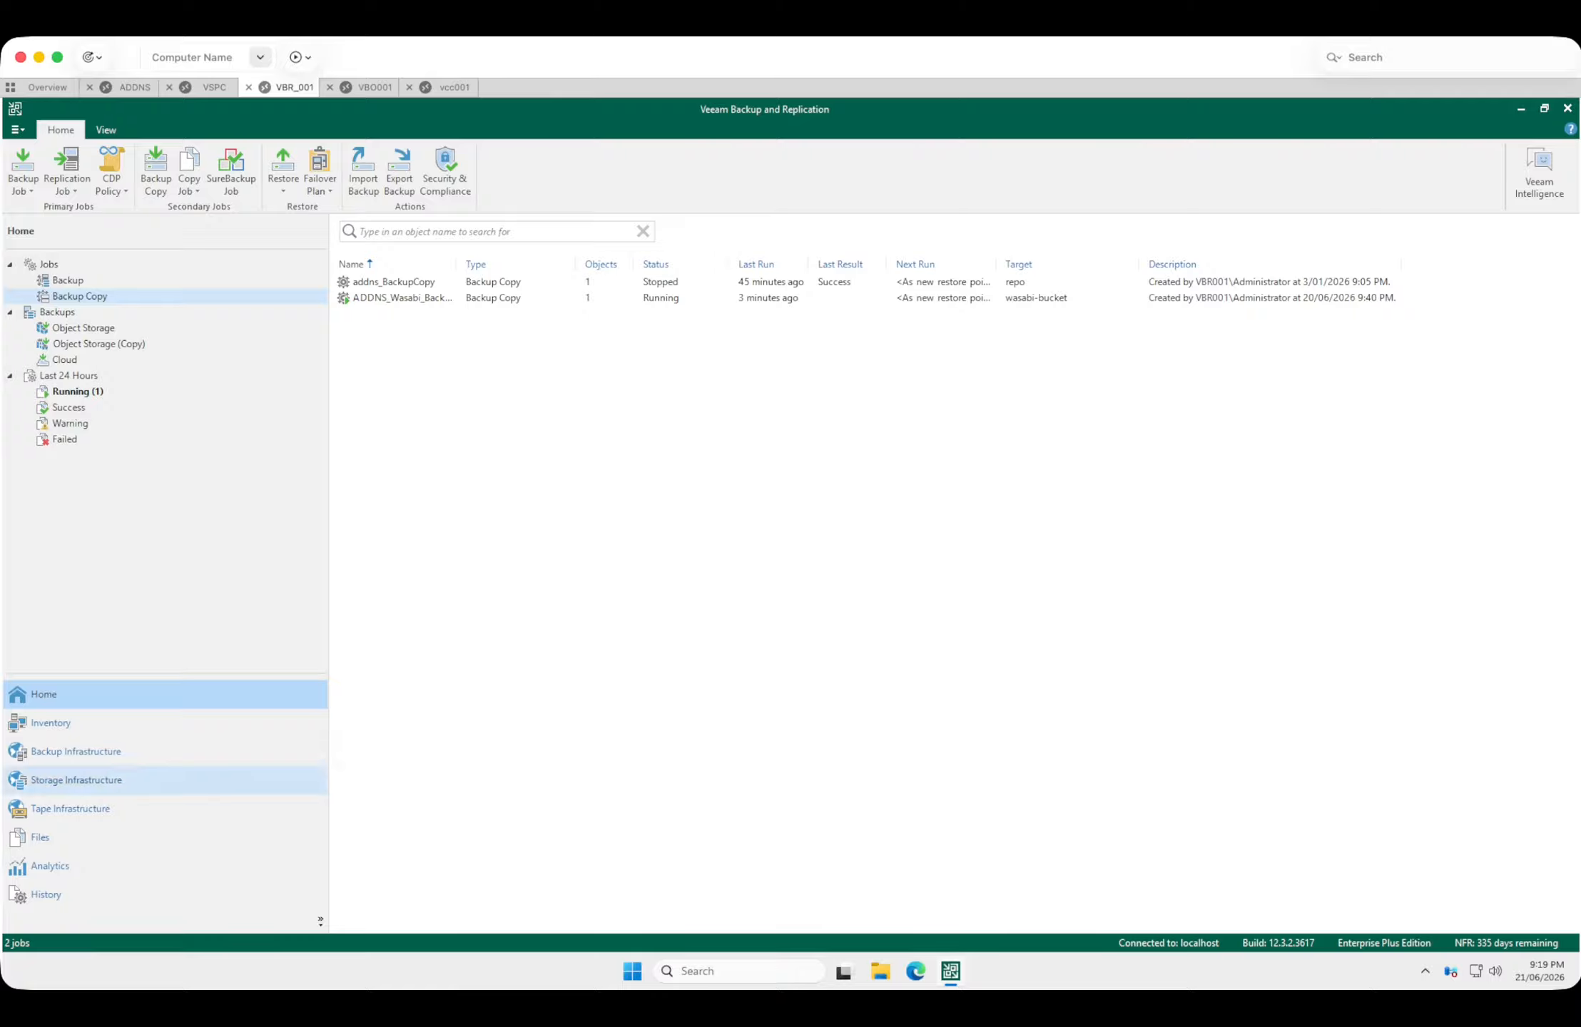
Review the addns_BackupCopy job, the cloud service provider and the cloud repository repo it uses on VBR_001.
left_click(394, 282)
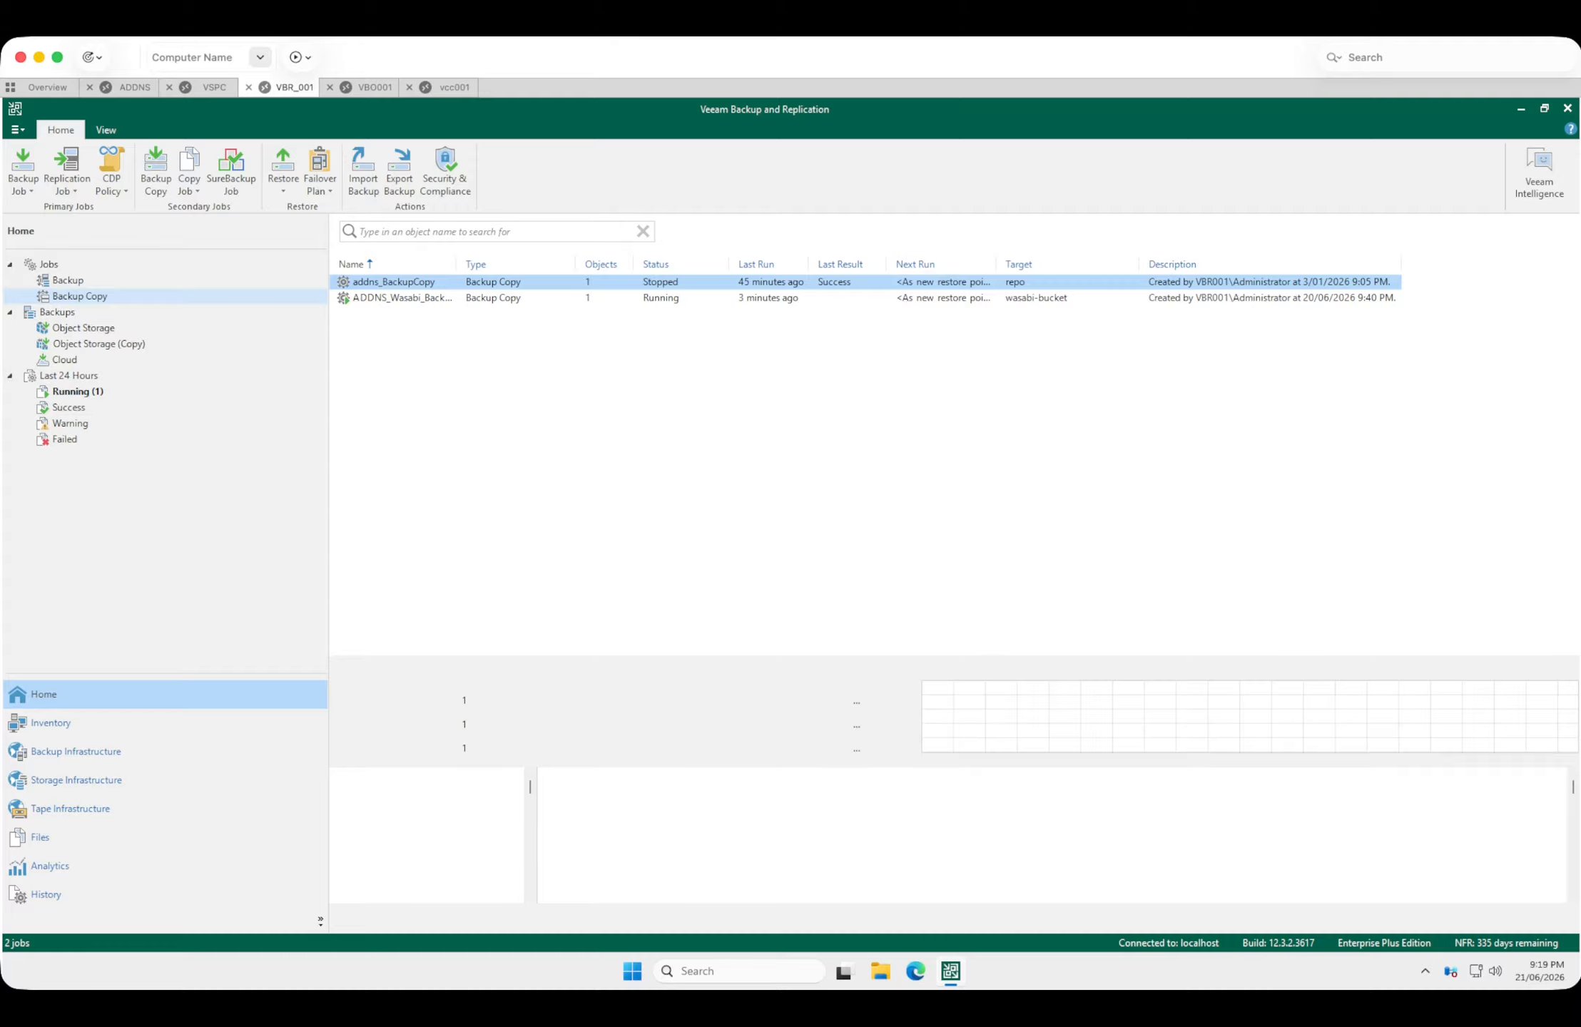
left_click(75, 751)
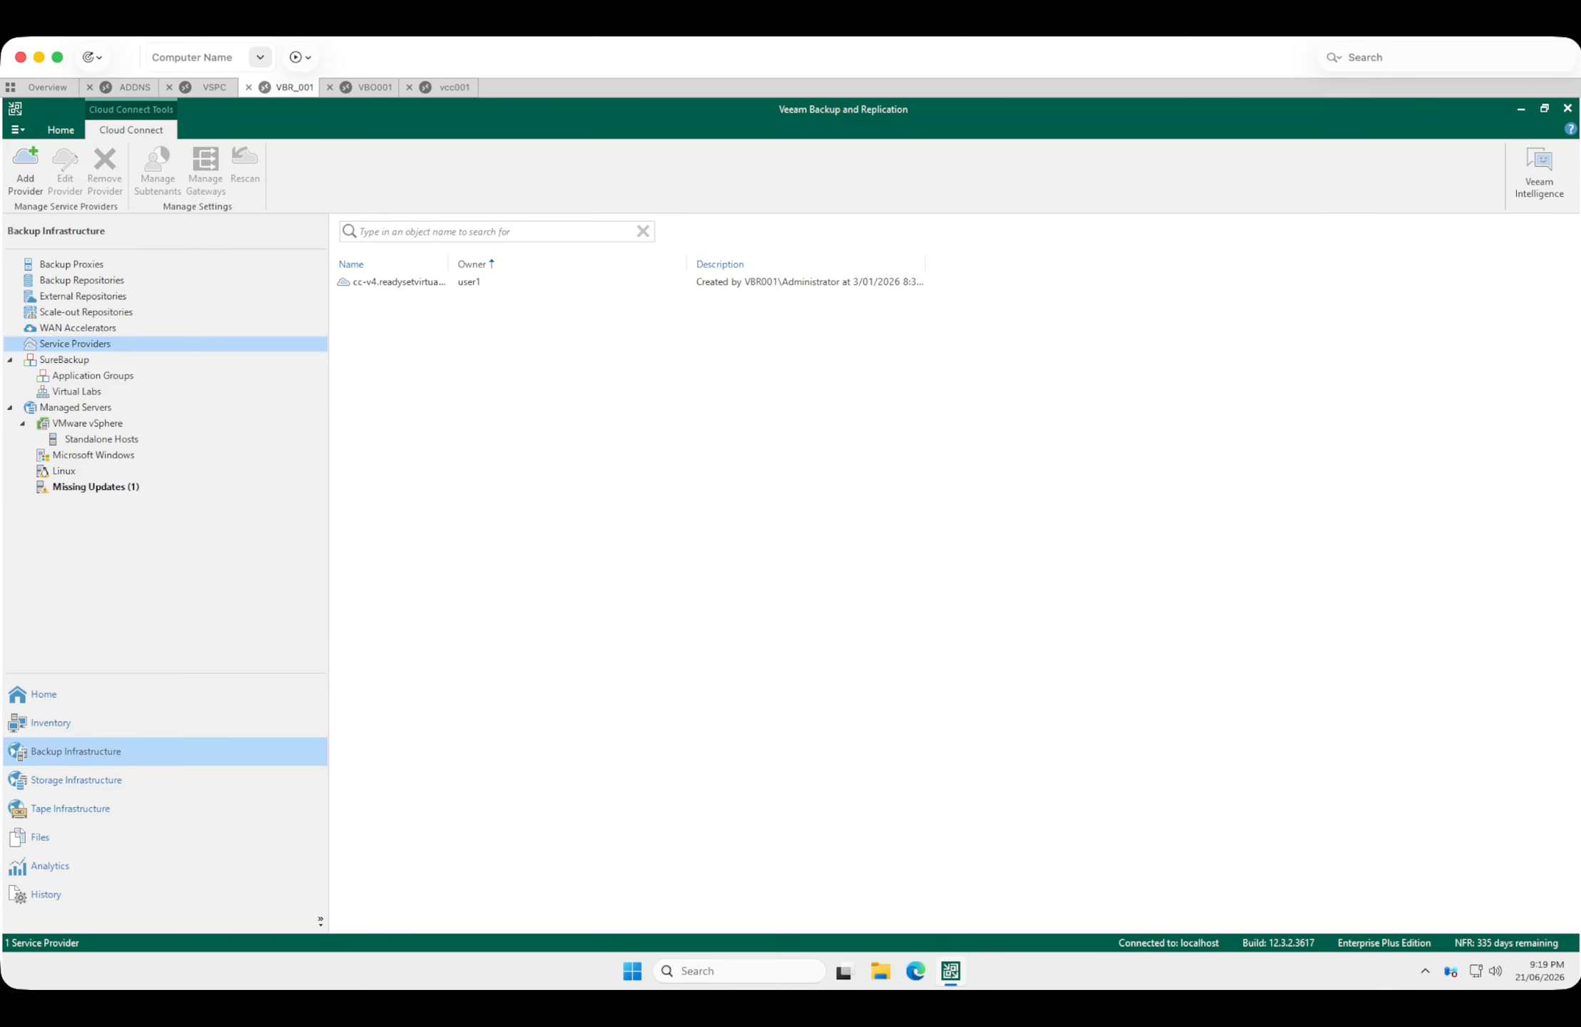
left_click(396, 283)
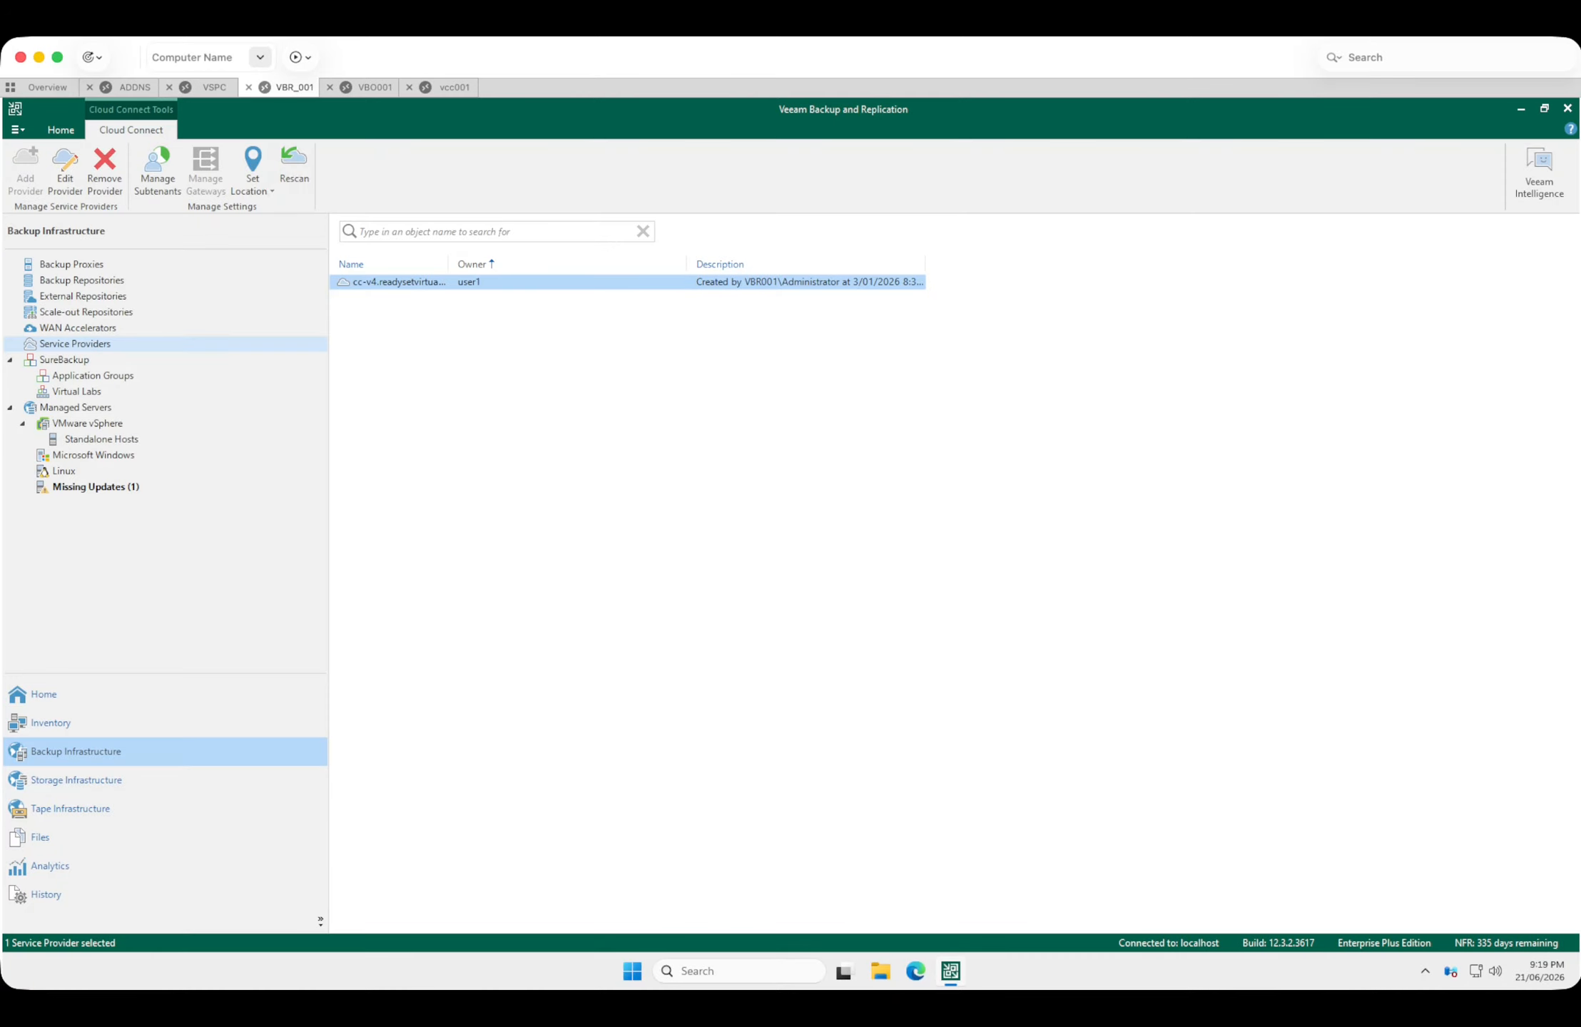
left_click(75, 344)
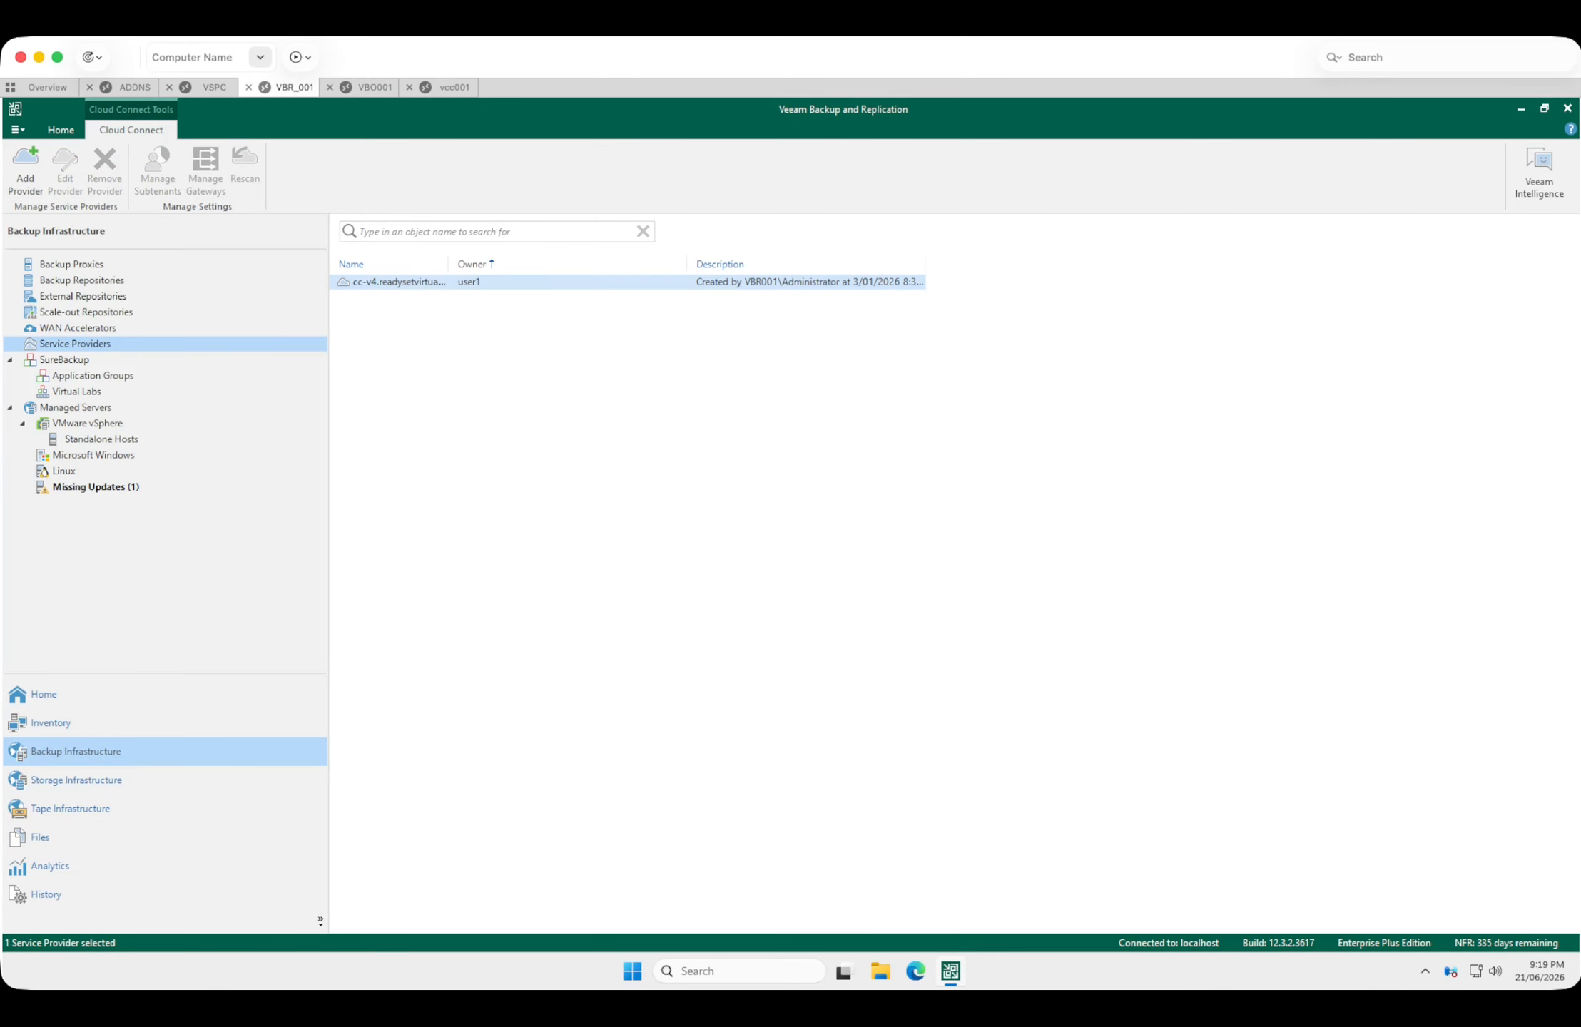
left_click(82, 280)
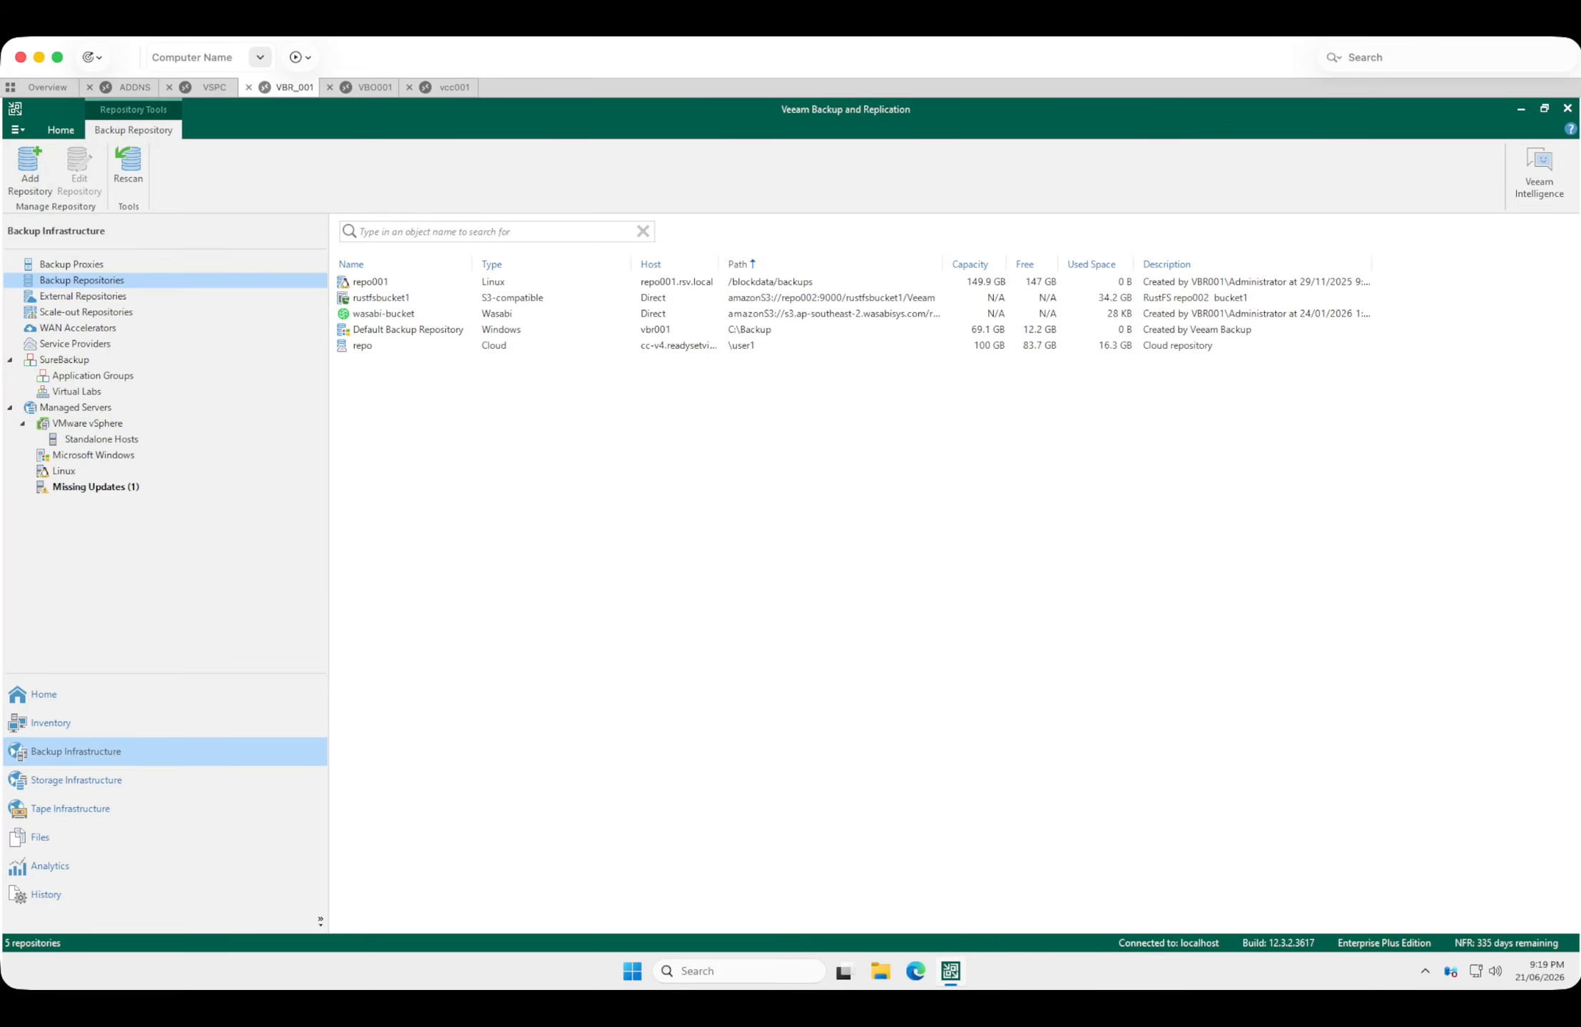
left_click(362, 345)
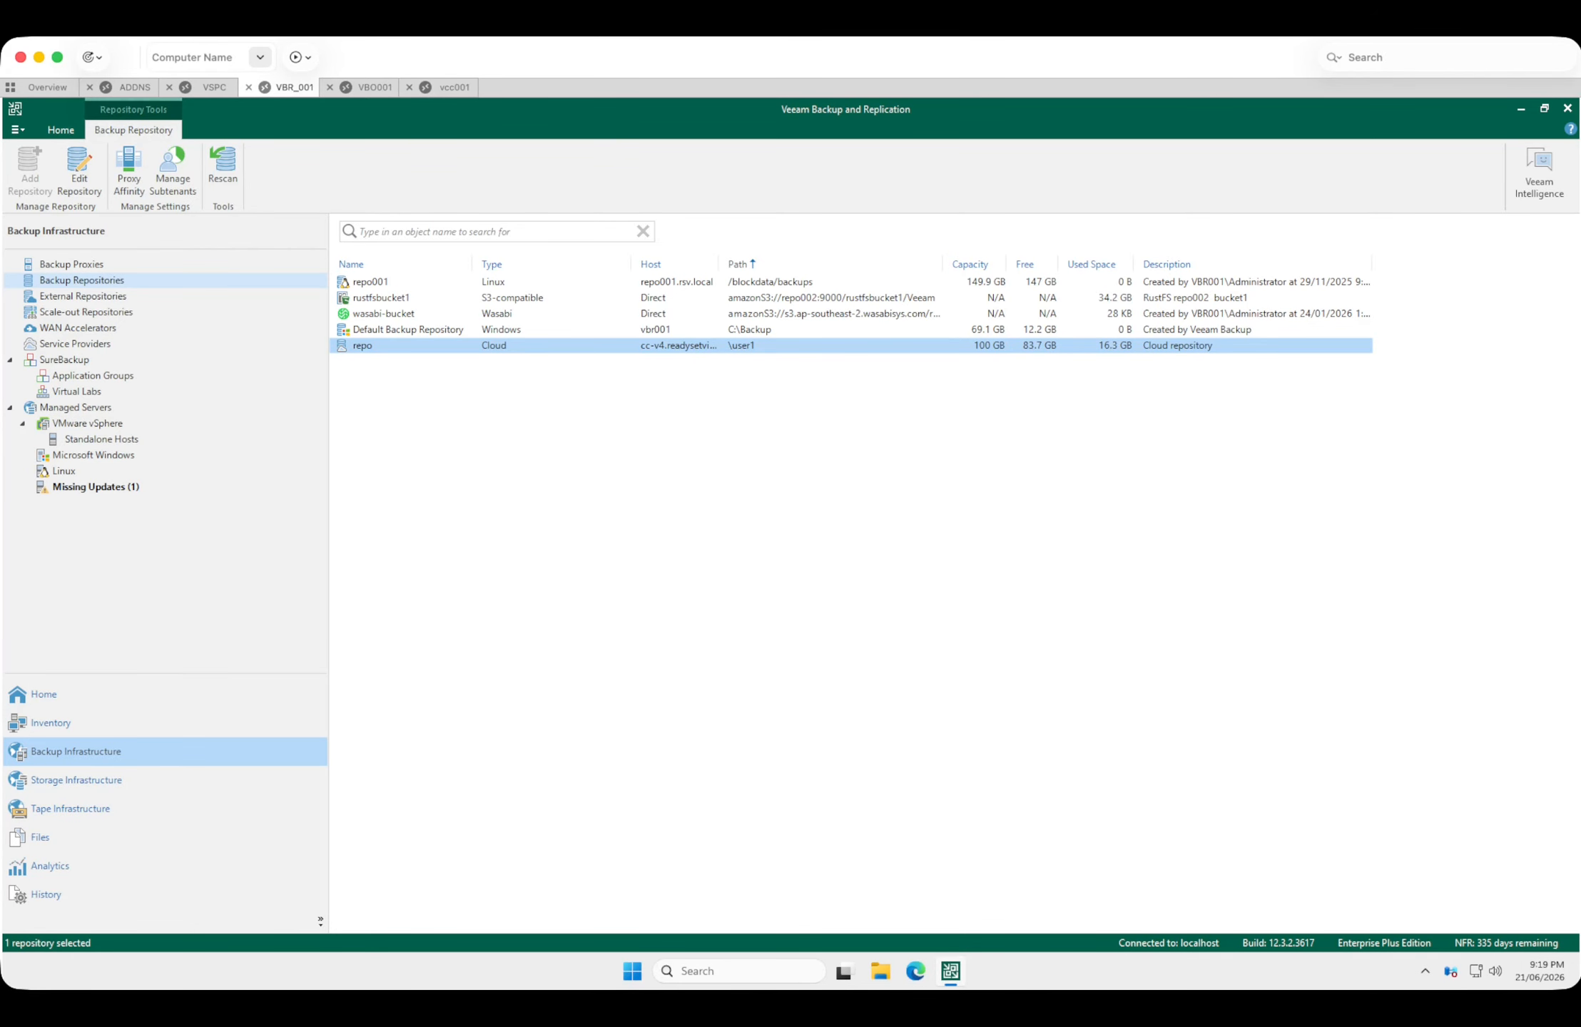
left_click(75, 344)
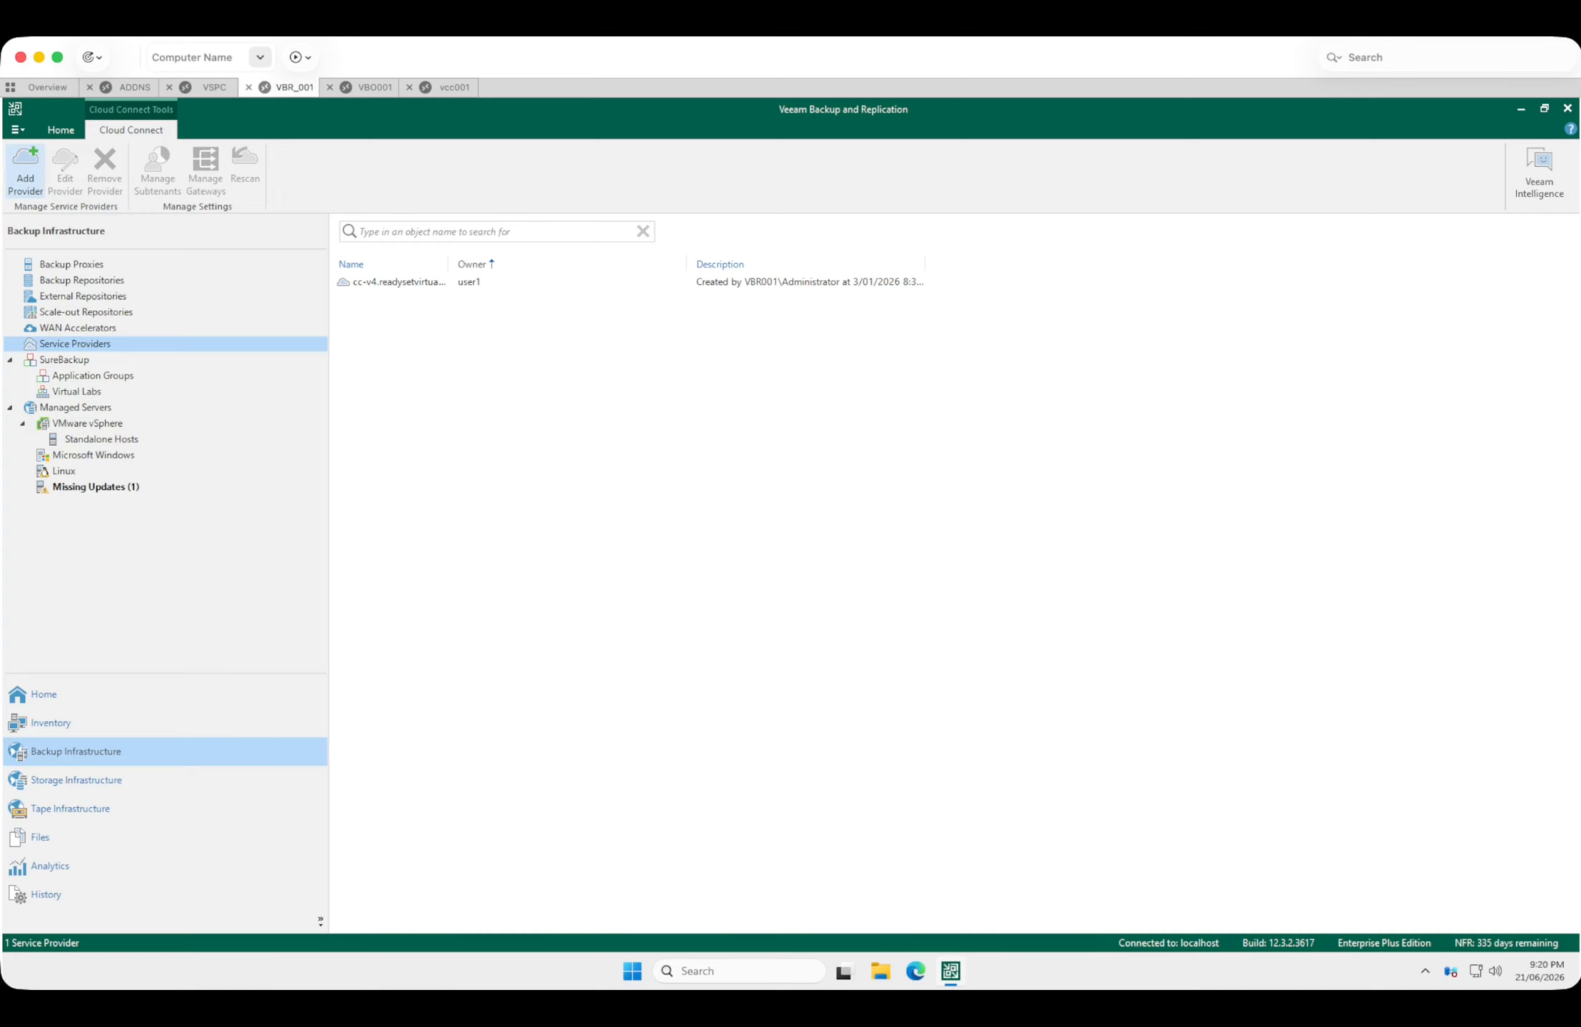
On VBO001, start adding service provider cc-v4.readysetvirtual.com on port 6180 and allow the provider to manage this installation.
left_click(375, 87)
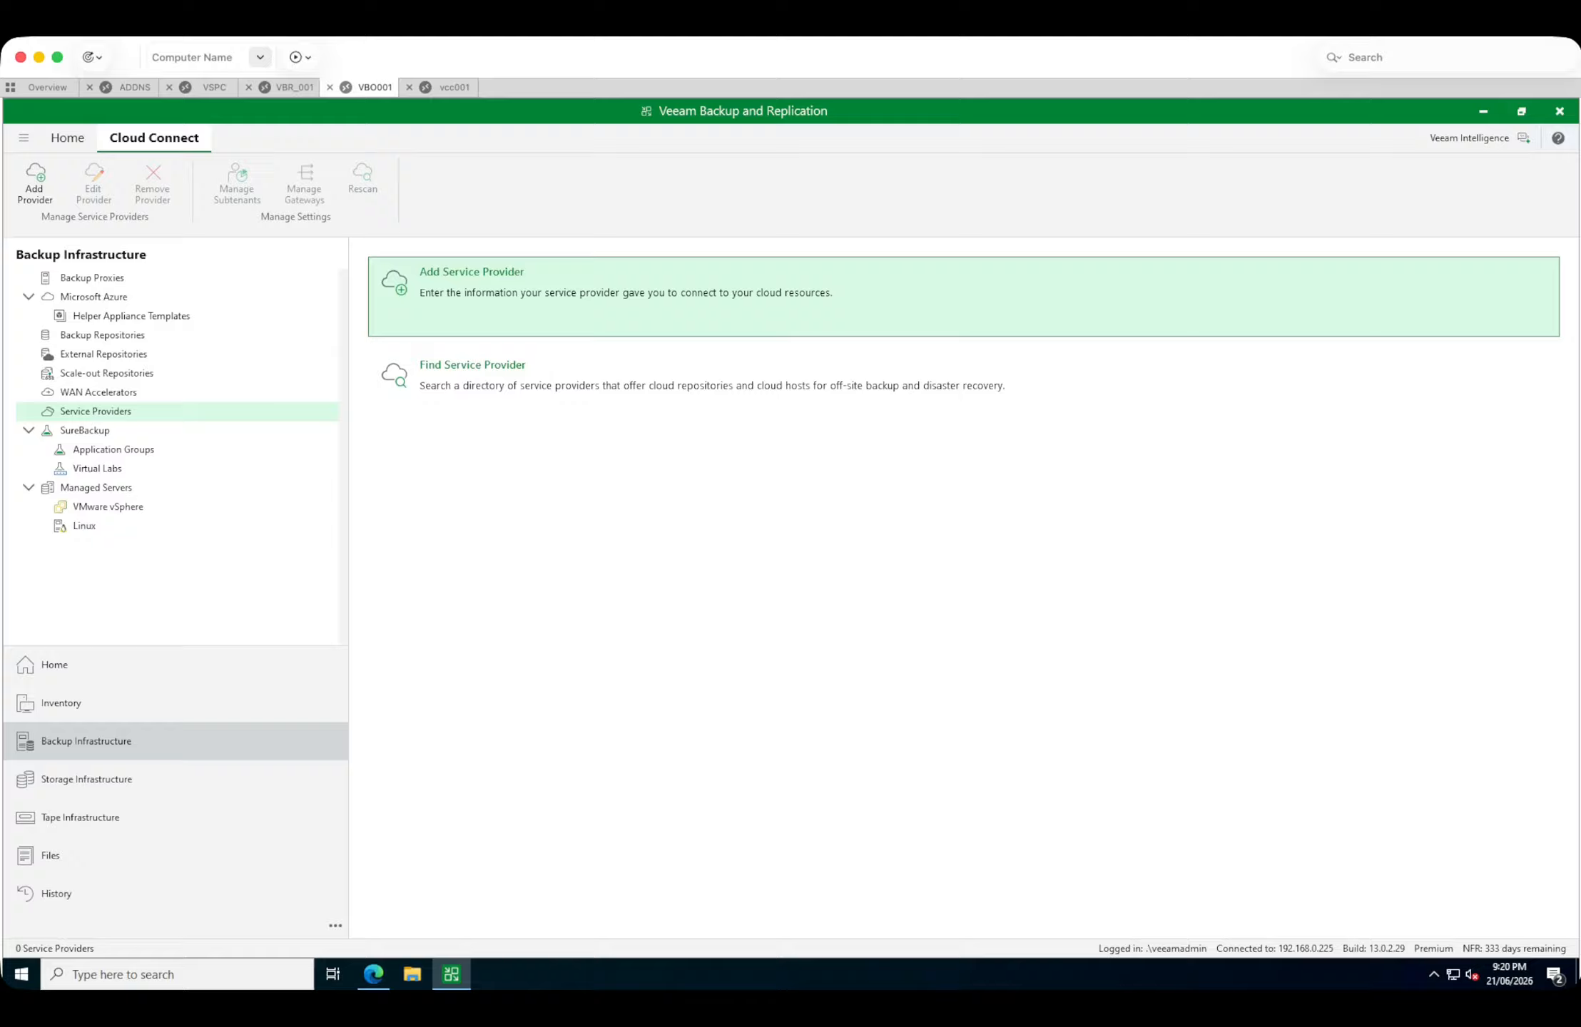
left_click(471, 272)
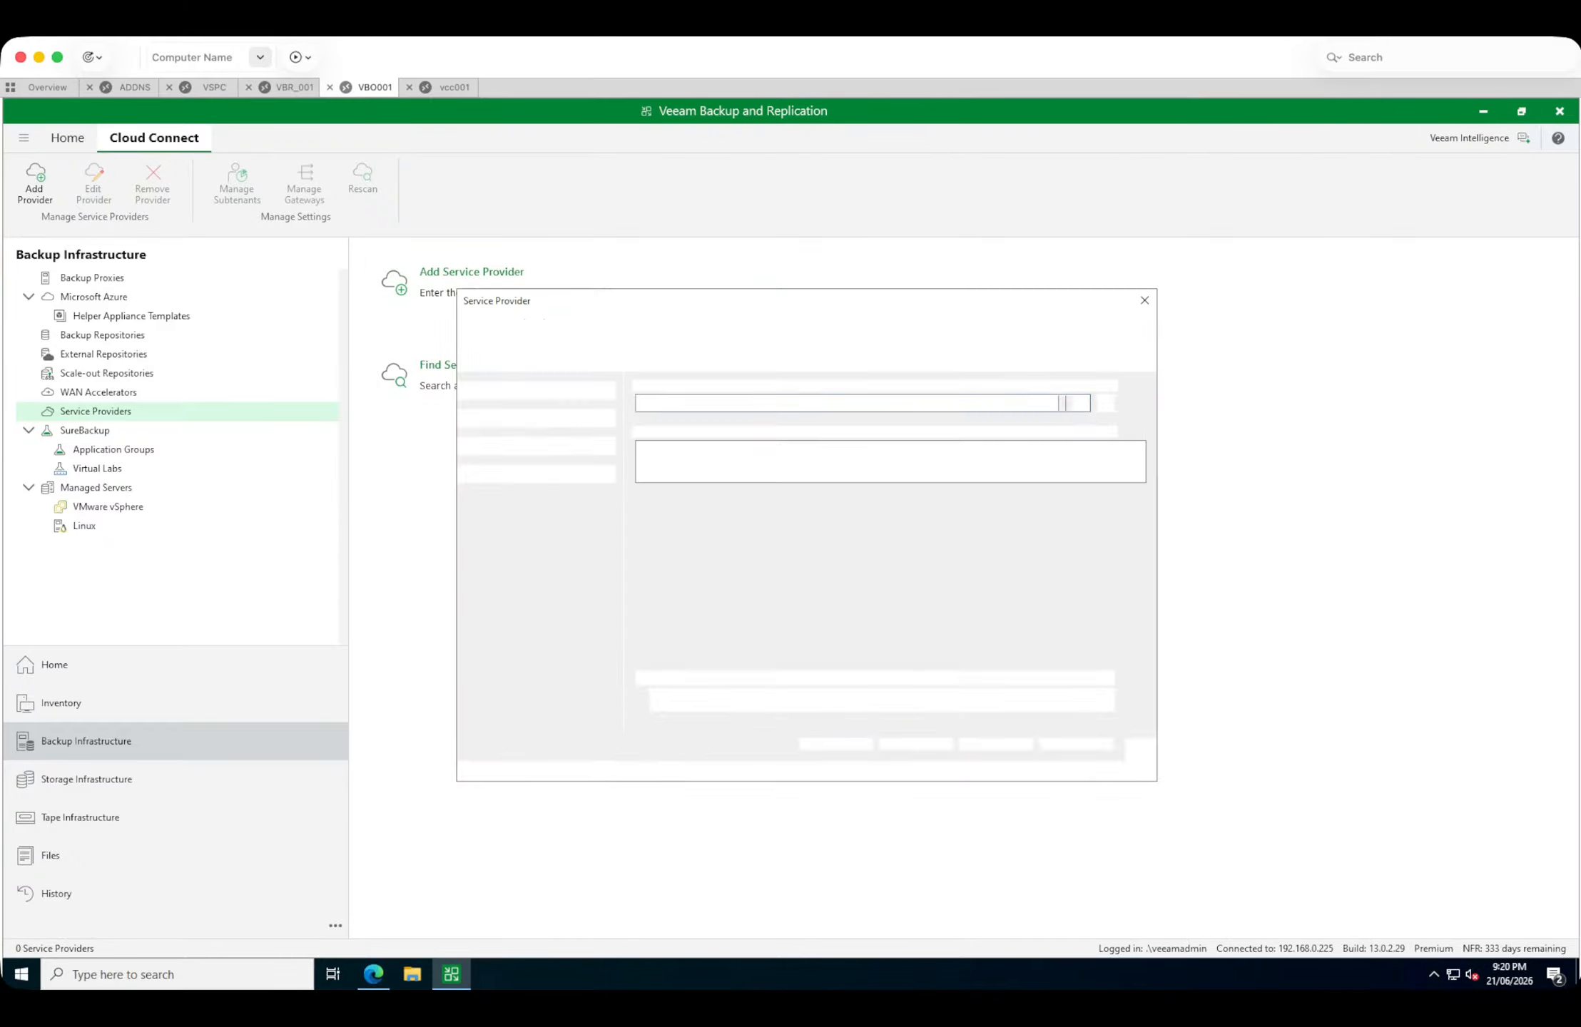
type("cc-")
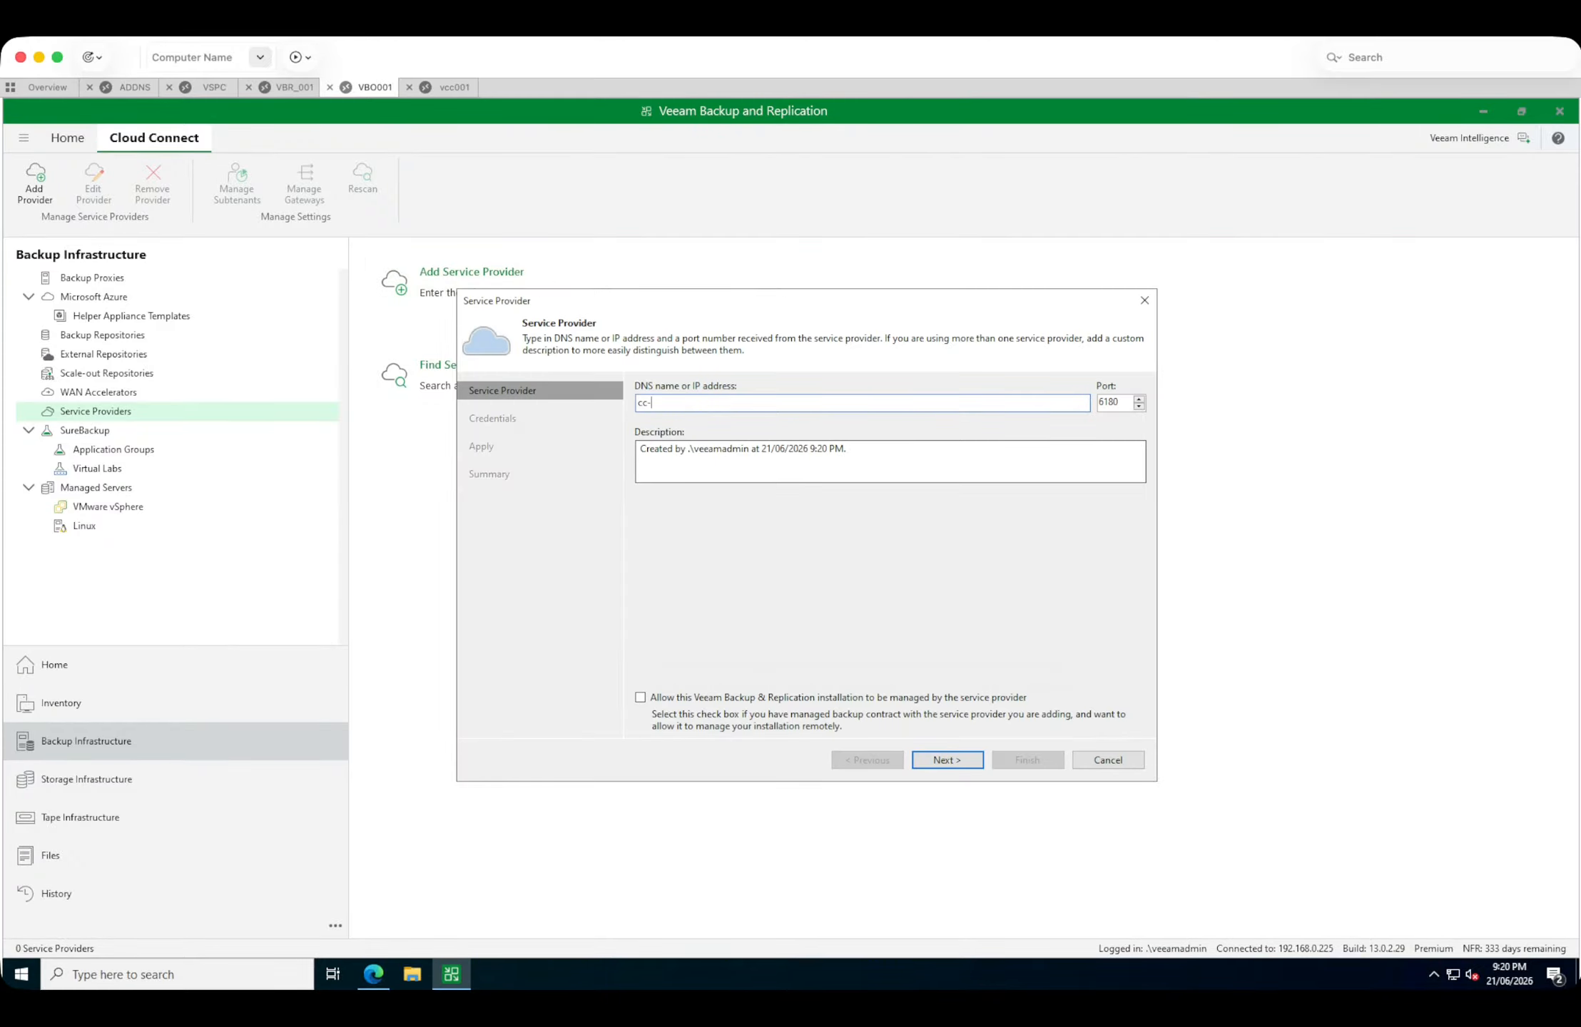
type("v4.readysetvirtual.com")
left_click(641, 698)
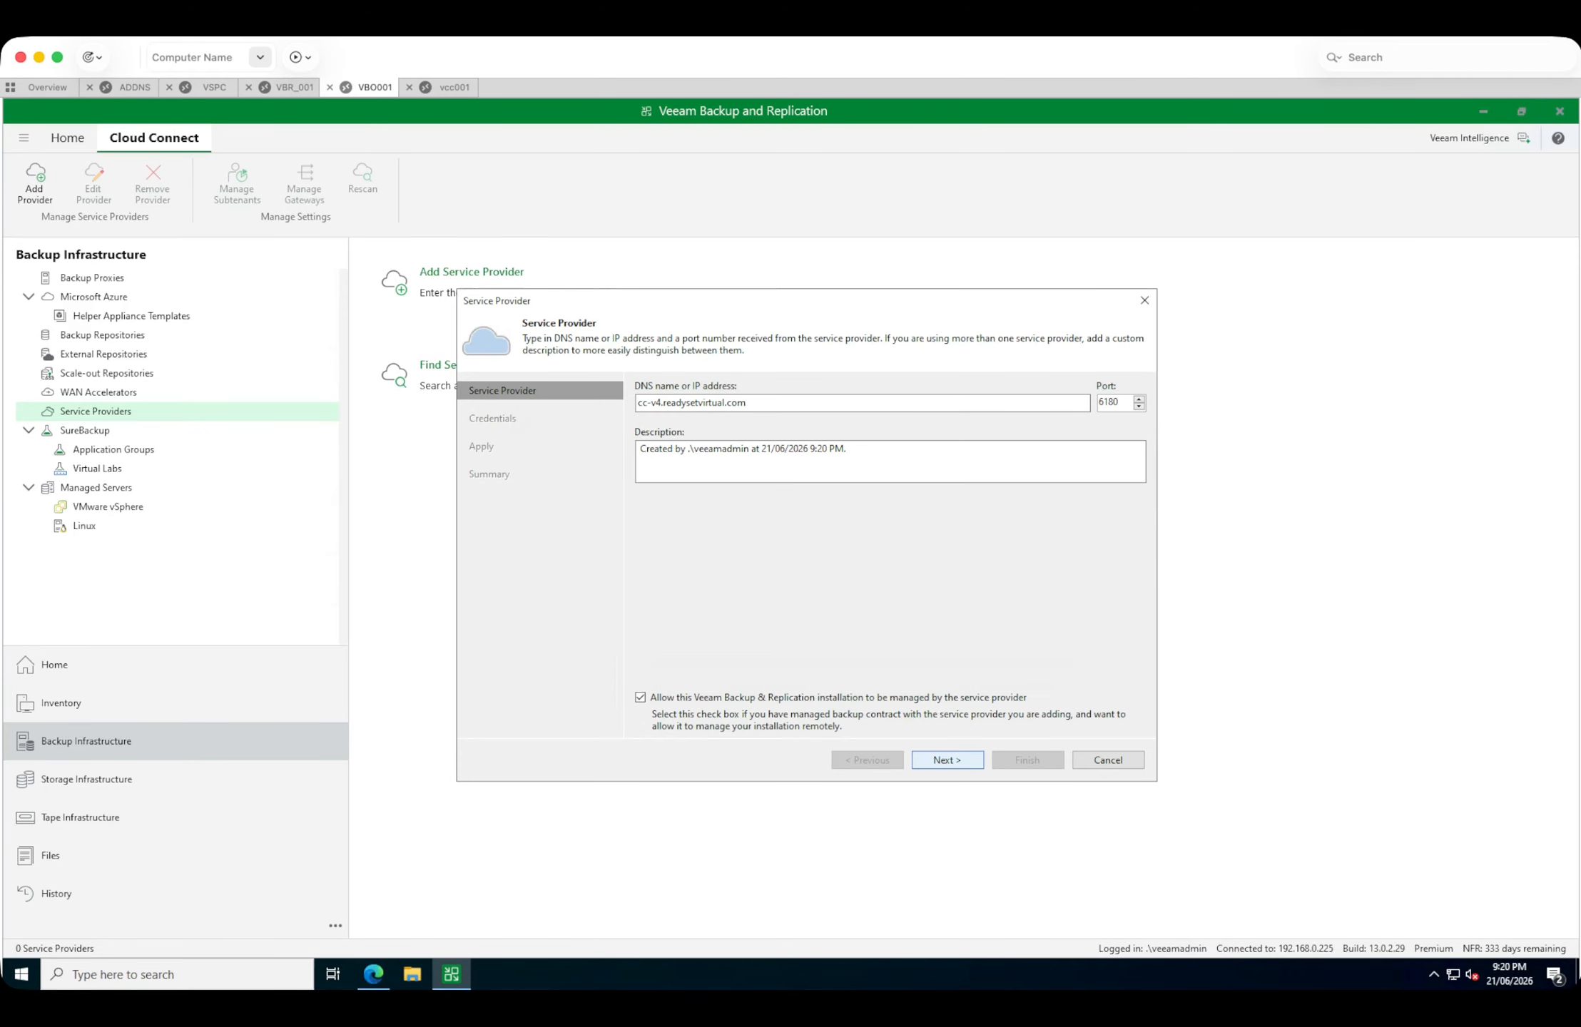
left_click(946, 760)
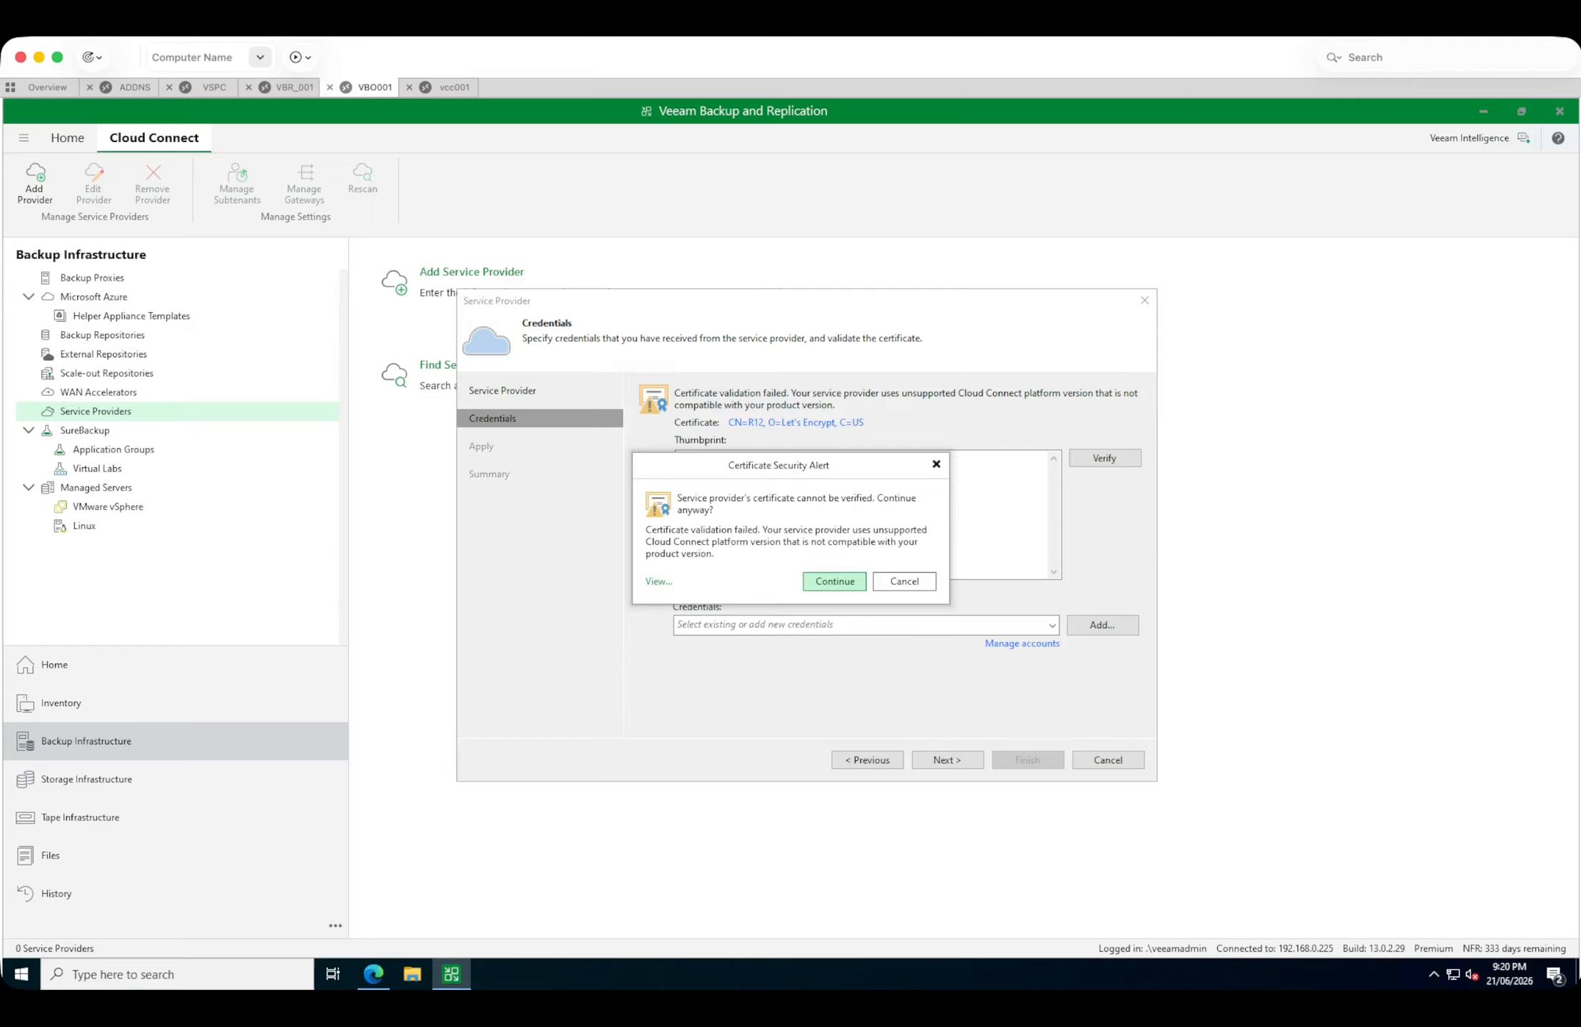
Continue past the certificate security alert and try to apply the provider connection with the saved user2 credentials.
left_click(834, 581)
left_click(1052, 625)
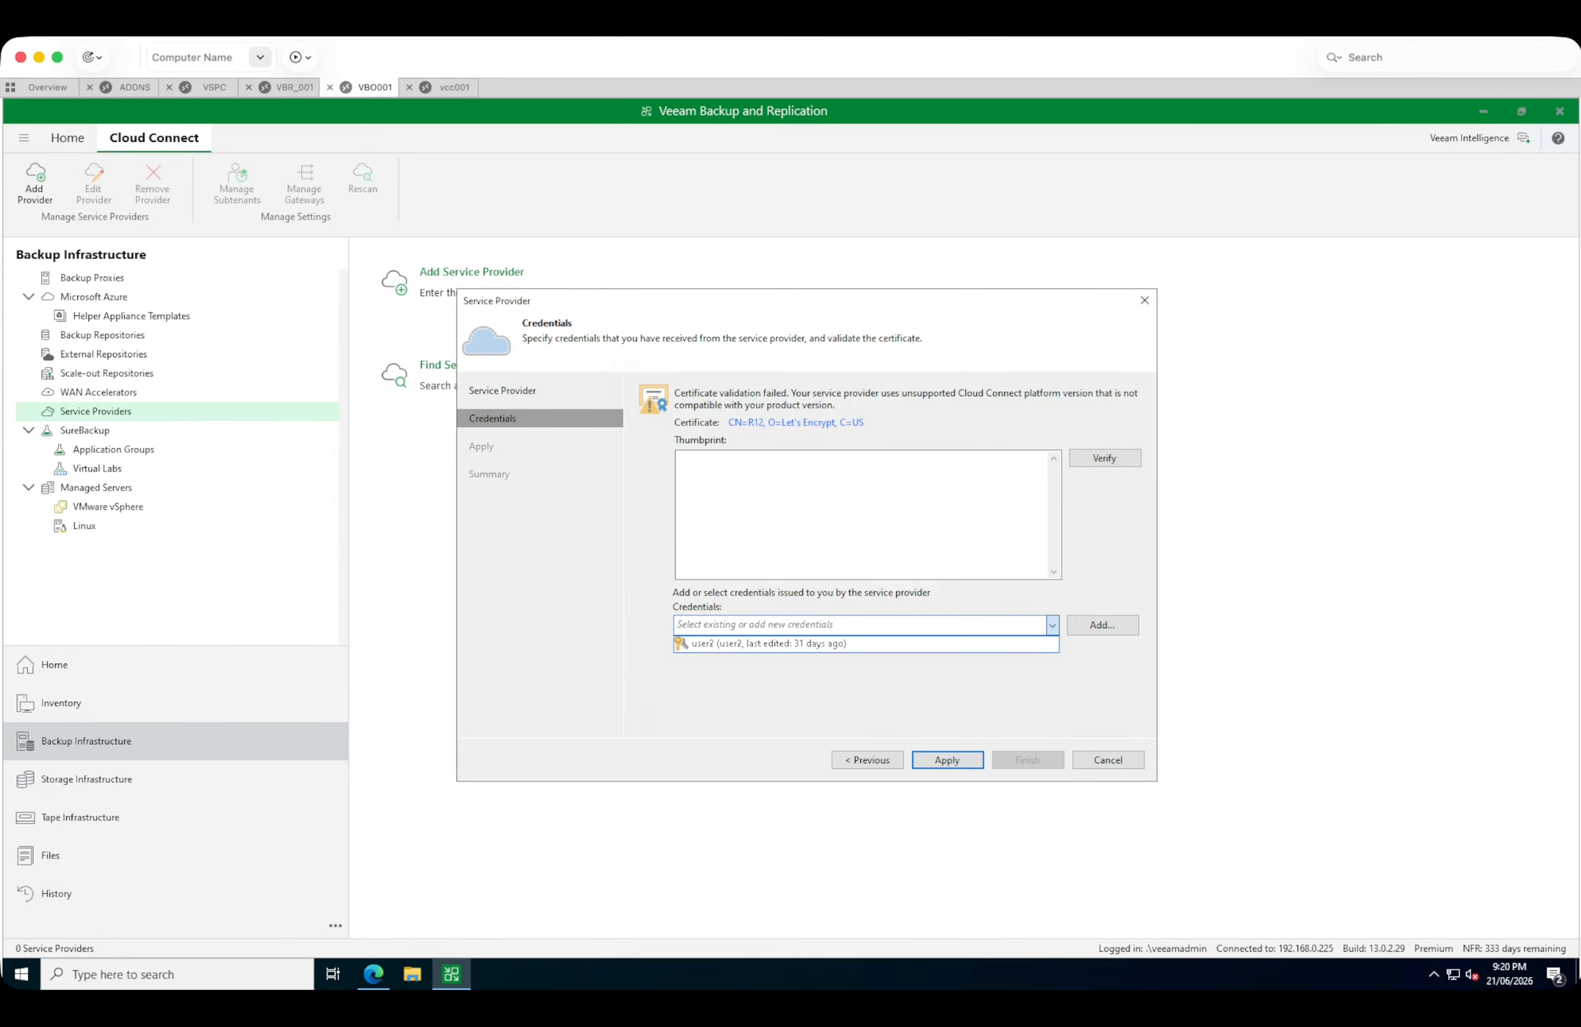
left_click(768, 643)
left_click(947, 759)
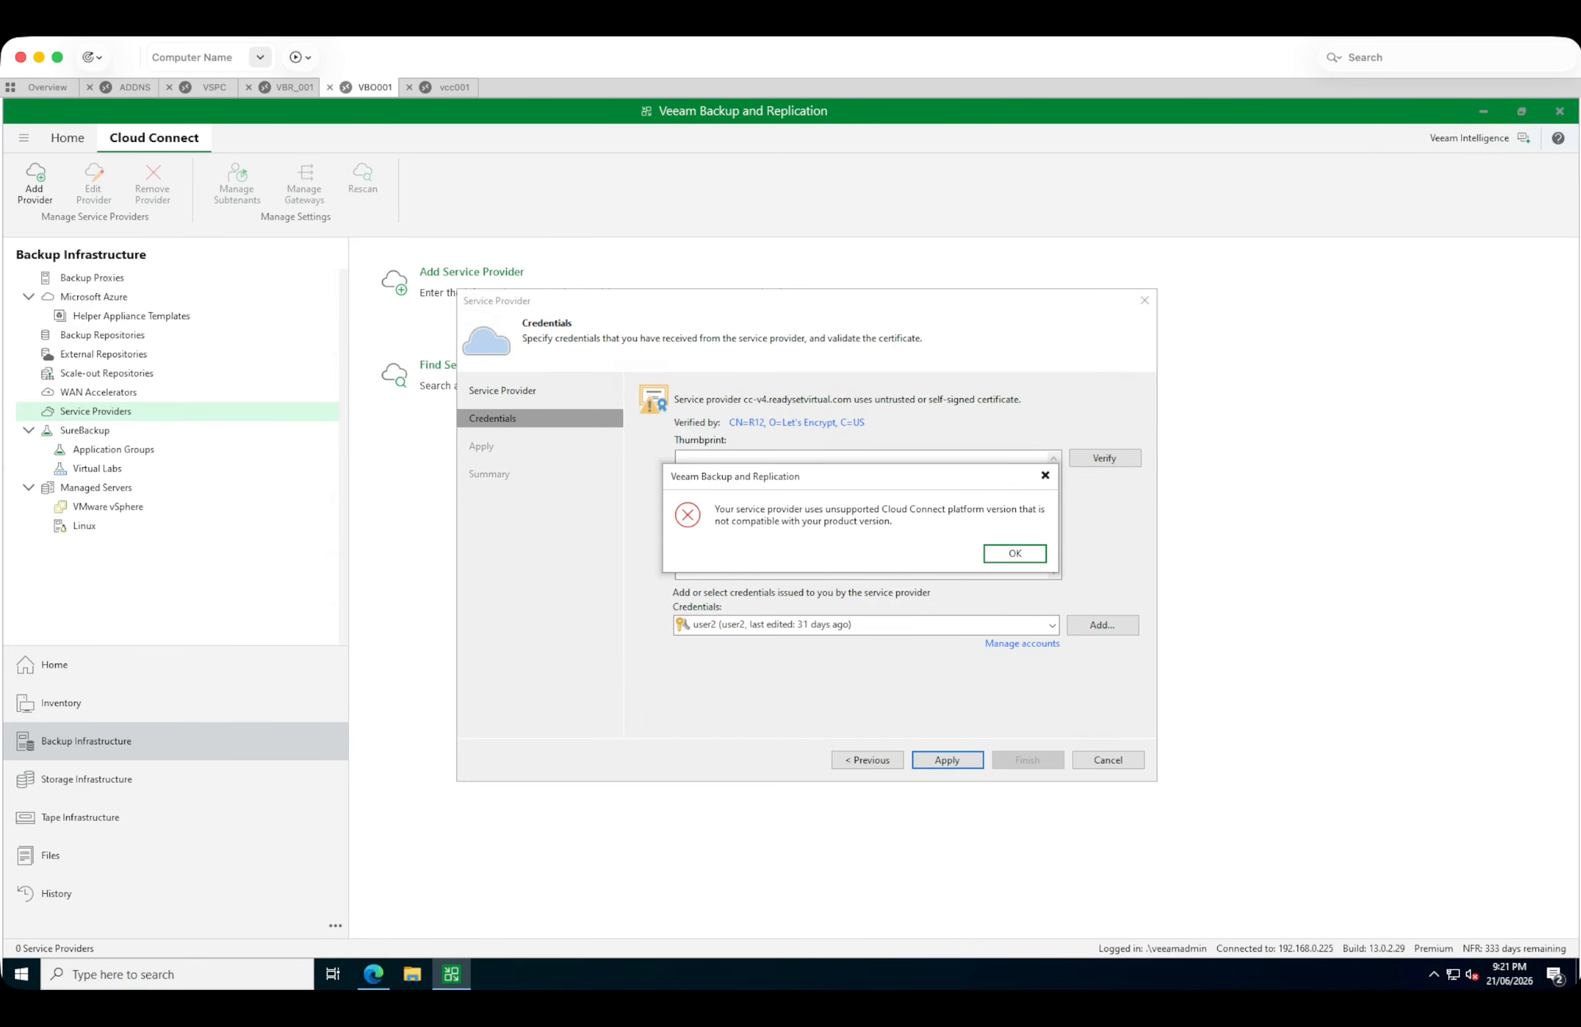
key("Return")
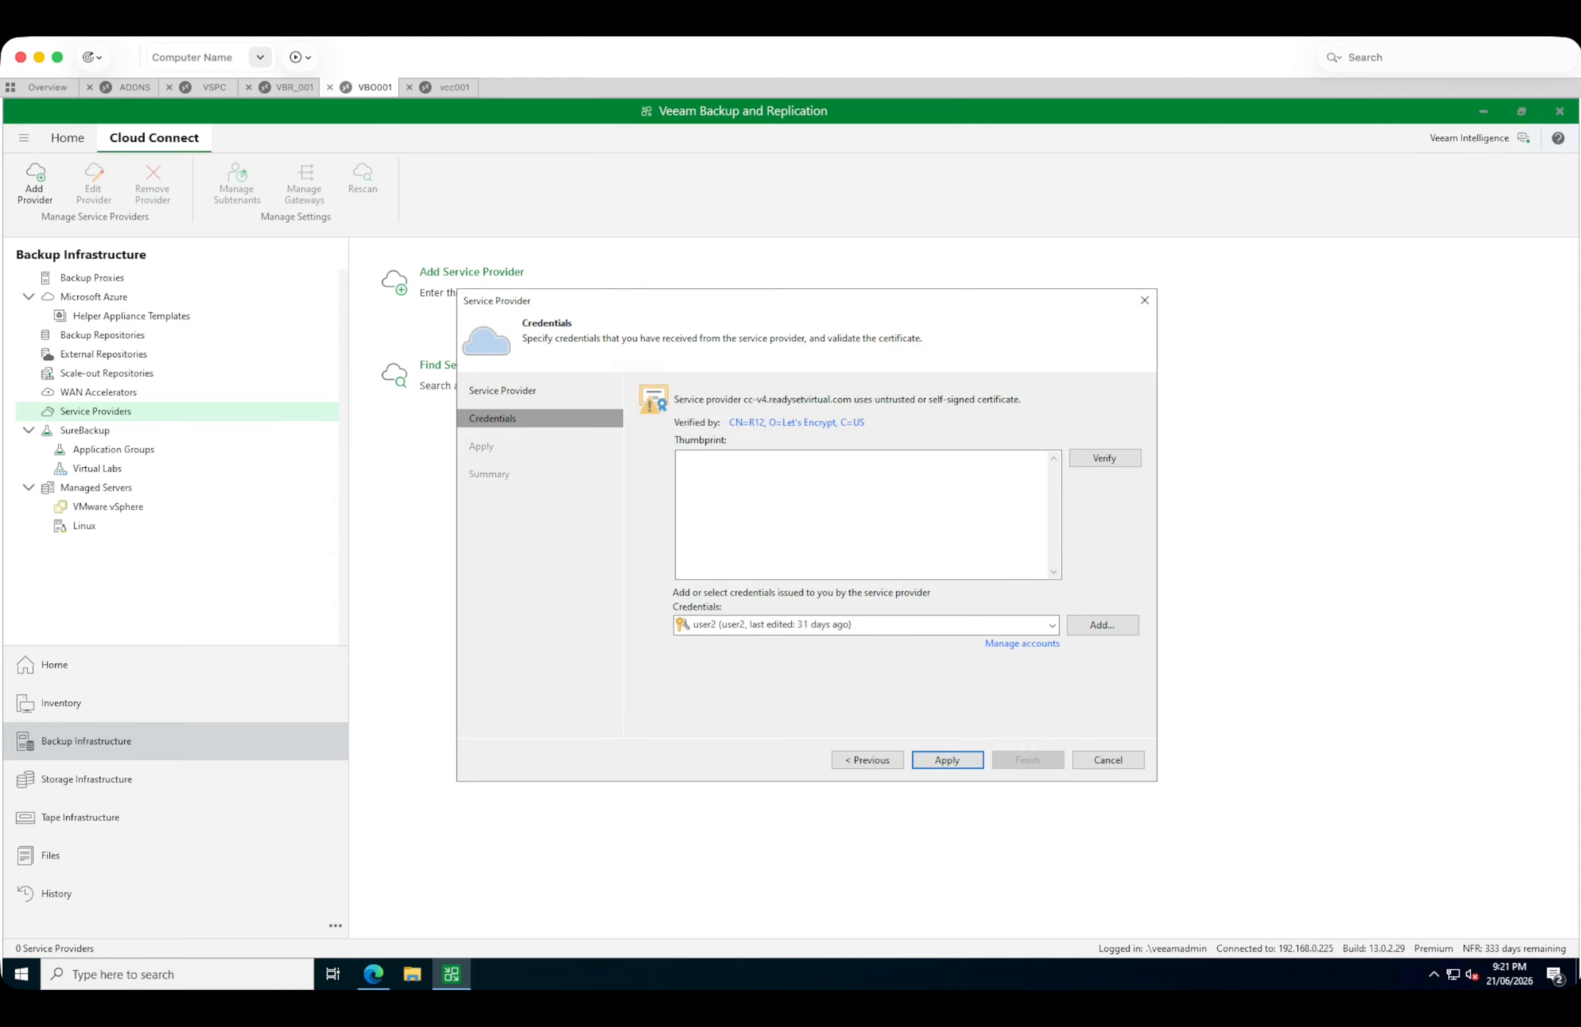
Switch to the vcc001 server and review its backup repositories, including repo002, and its backup proxies.
left_click(453, 87)
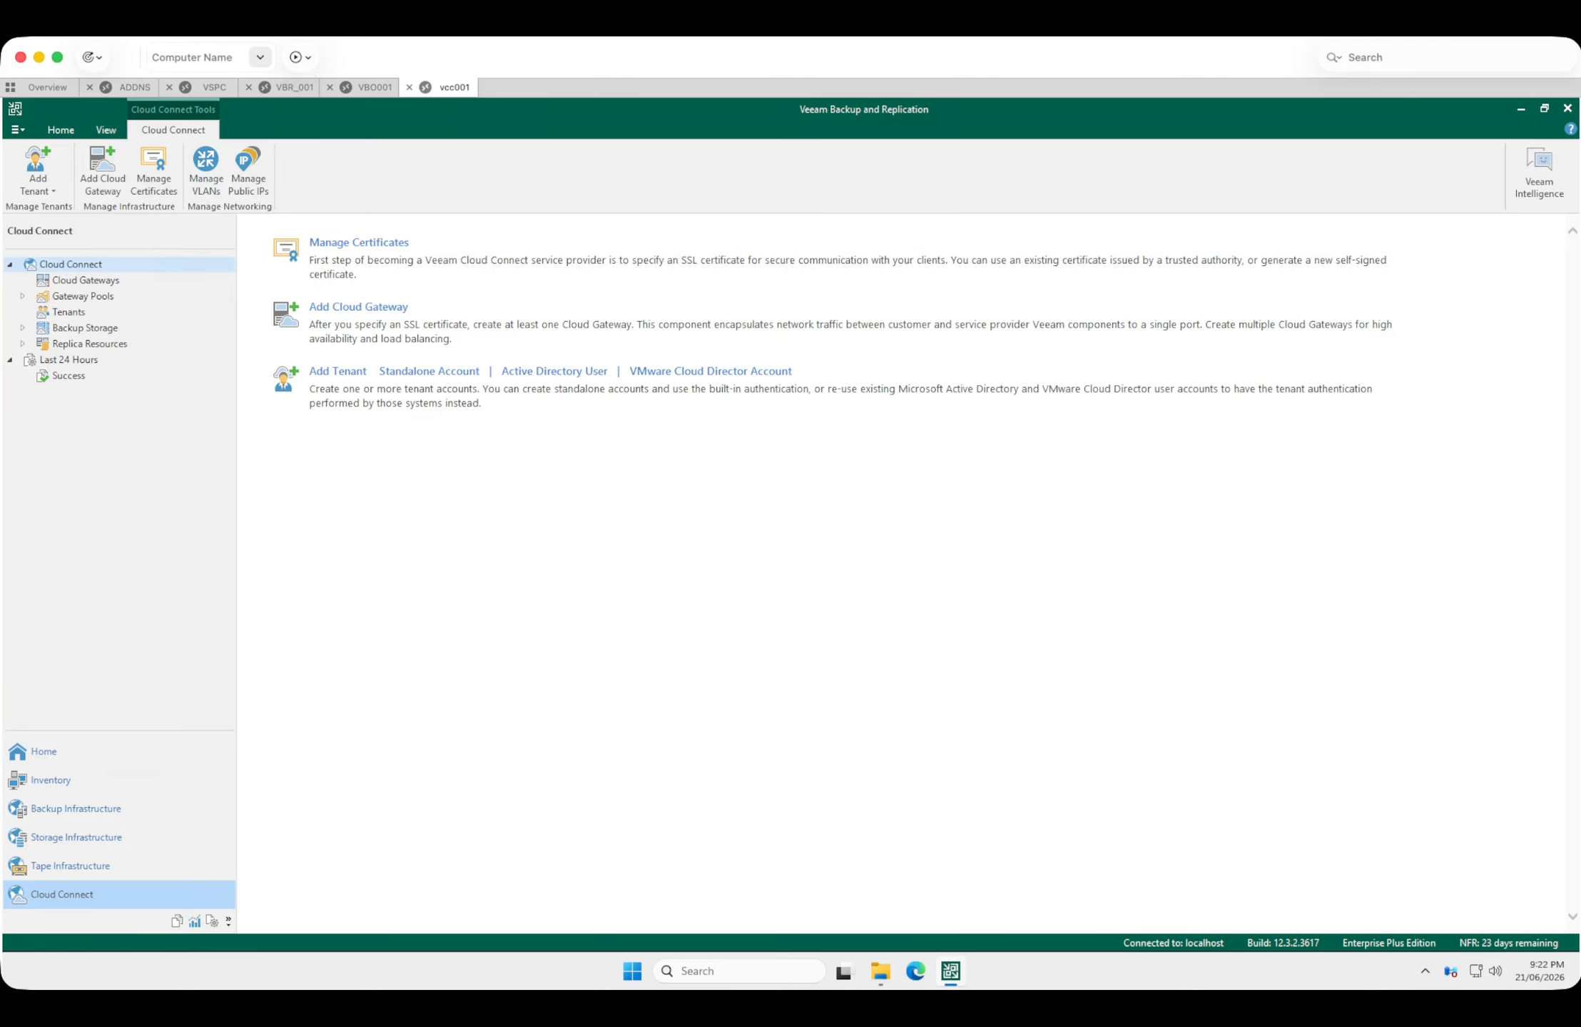
left_click(75, 808)
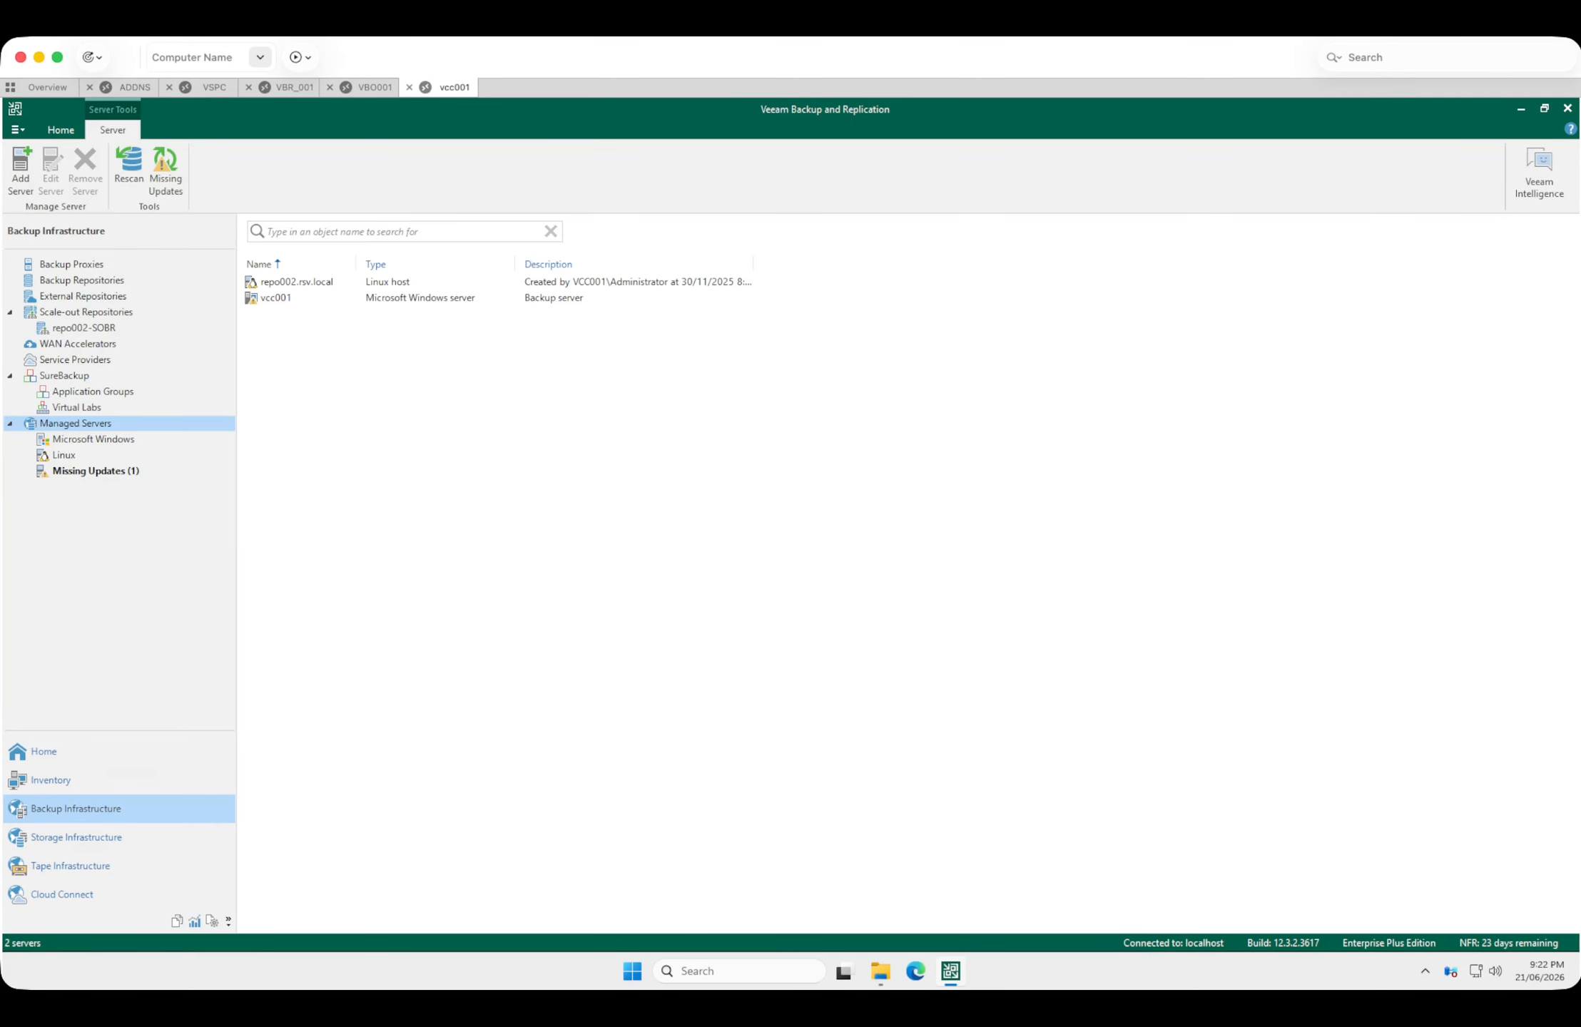
left_click(83, 296)
left_click(81, 281)
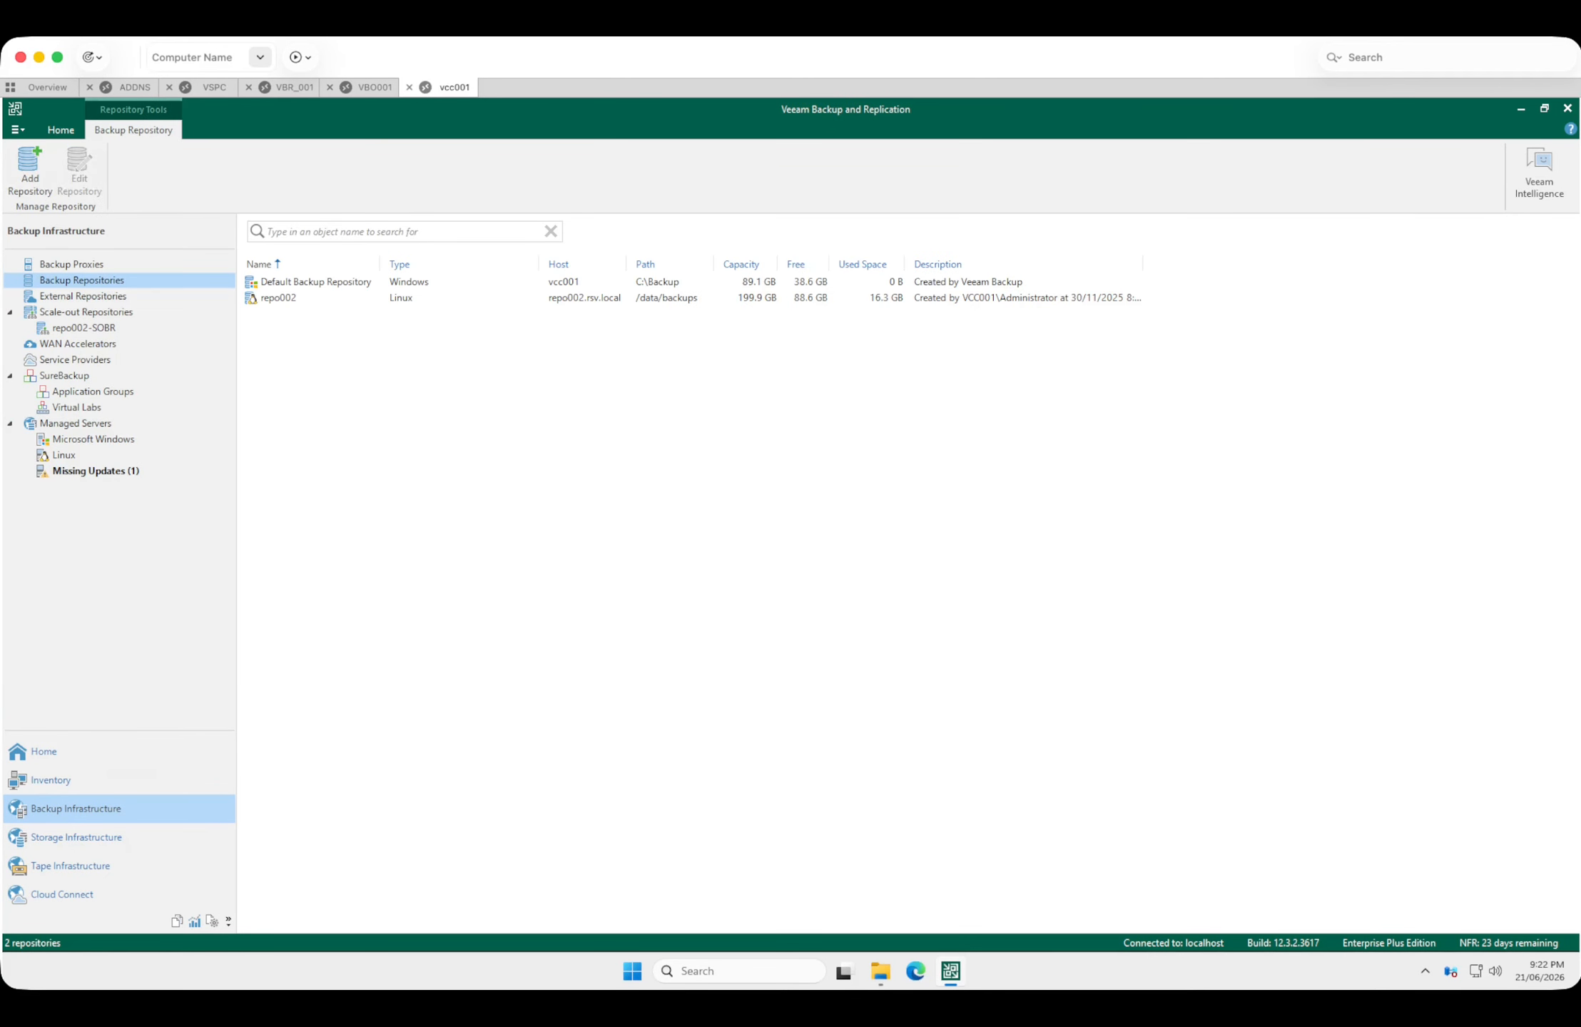
left_click(278, 298)
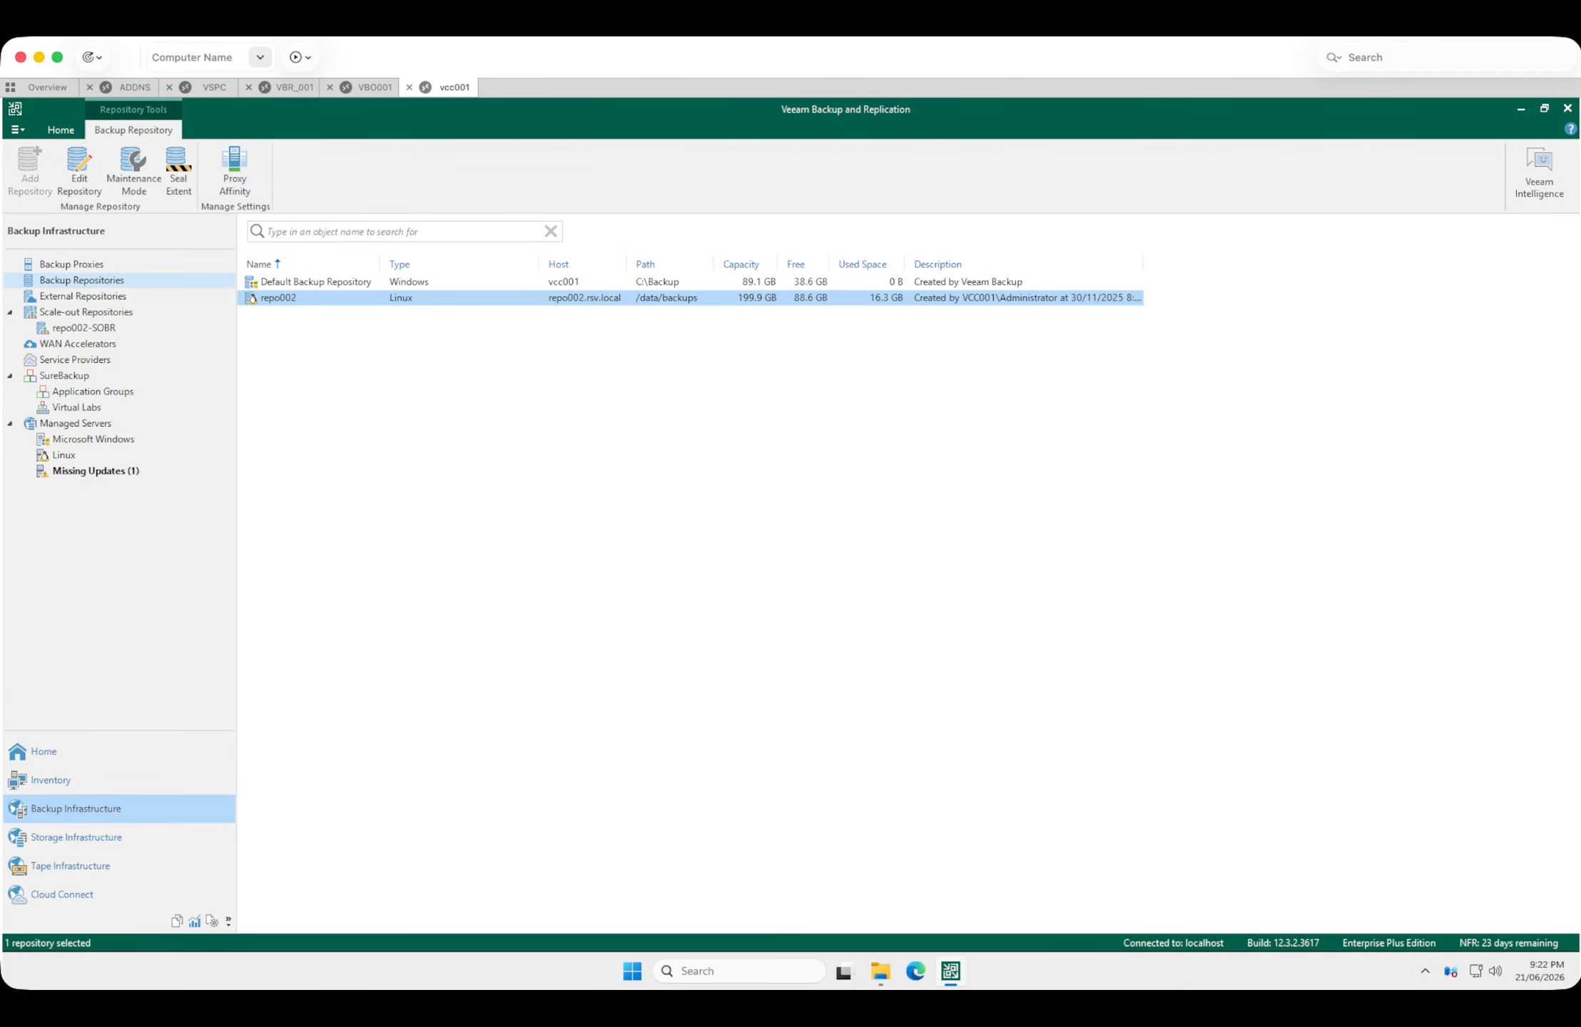
left_click(82, 280)
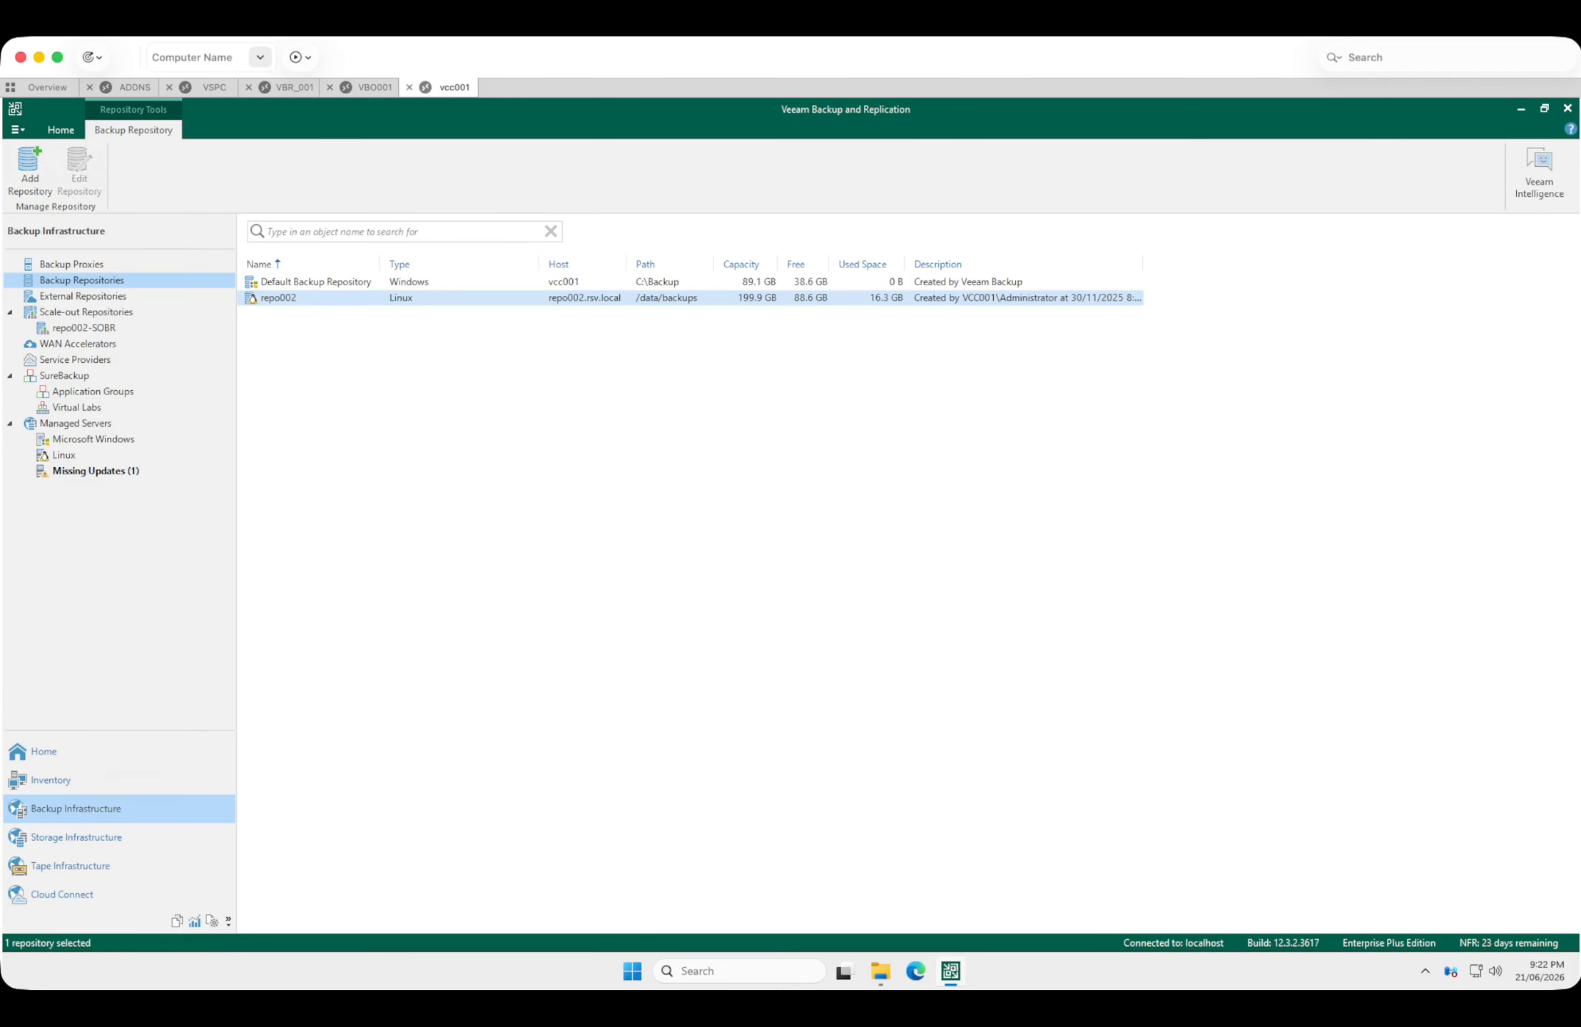
left_click(72, 265)
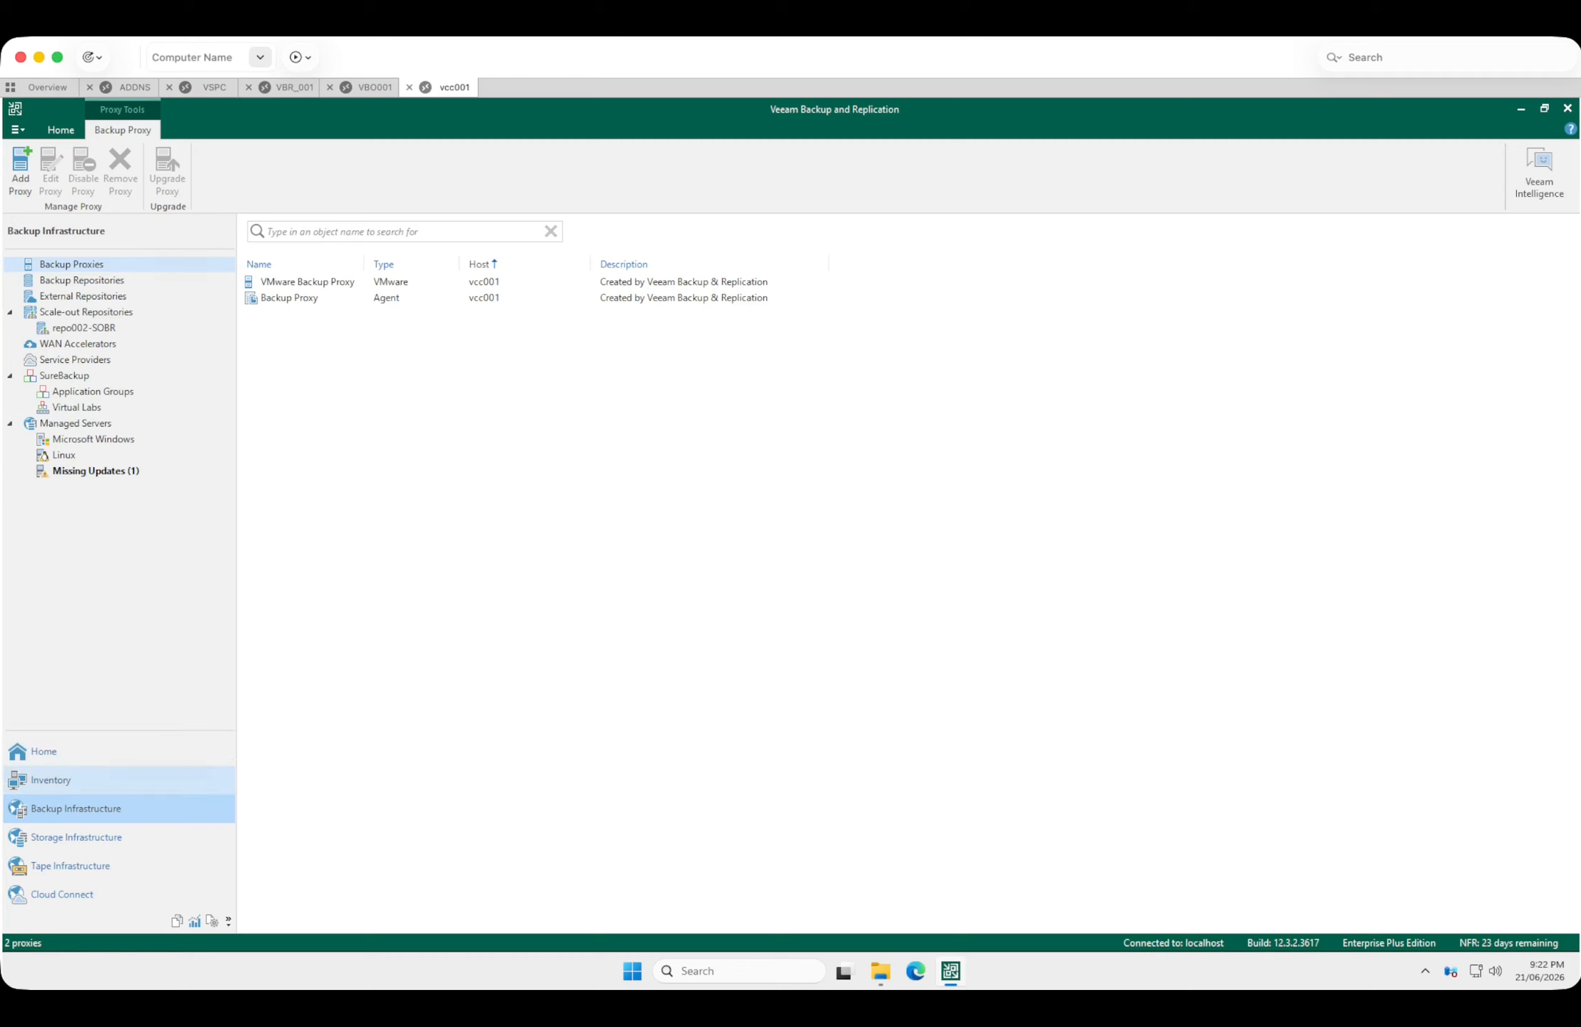
Check the configuration backup settings of the Cloud Connect server and close them without changes.
left_click(62, 894)
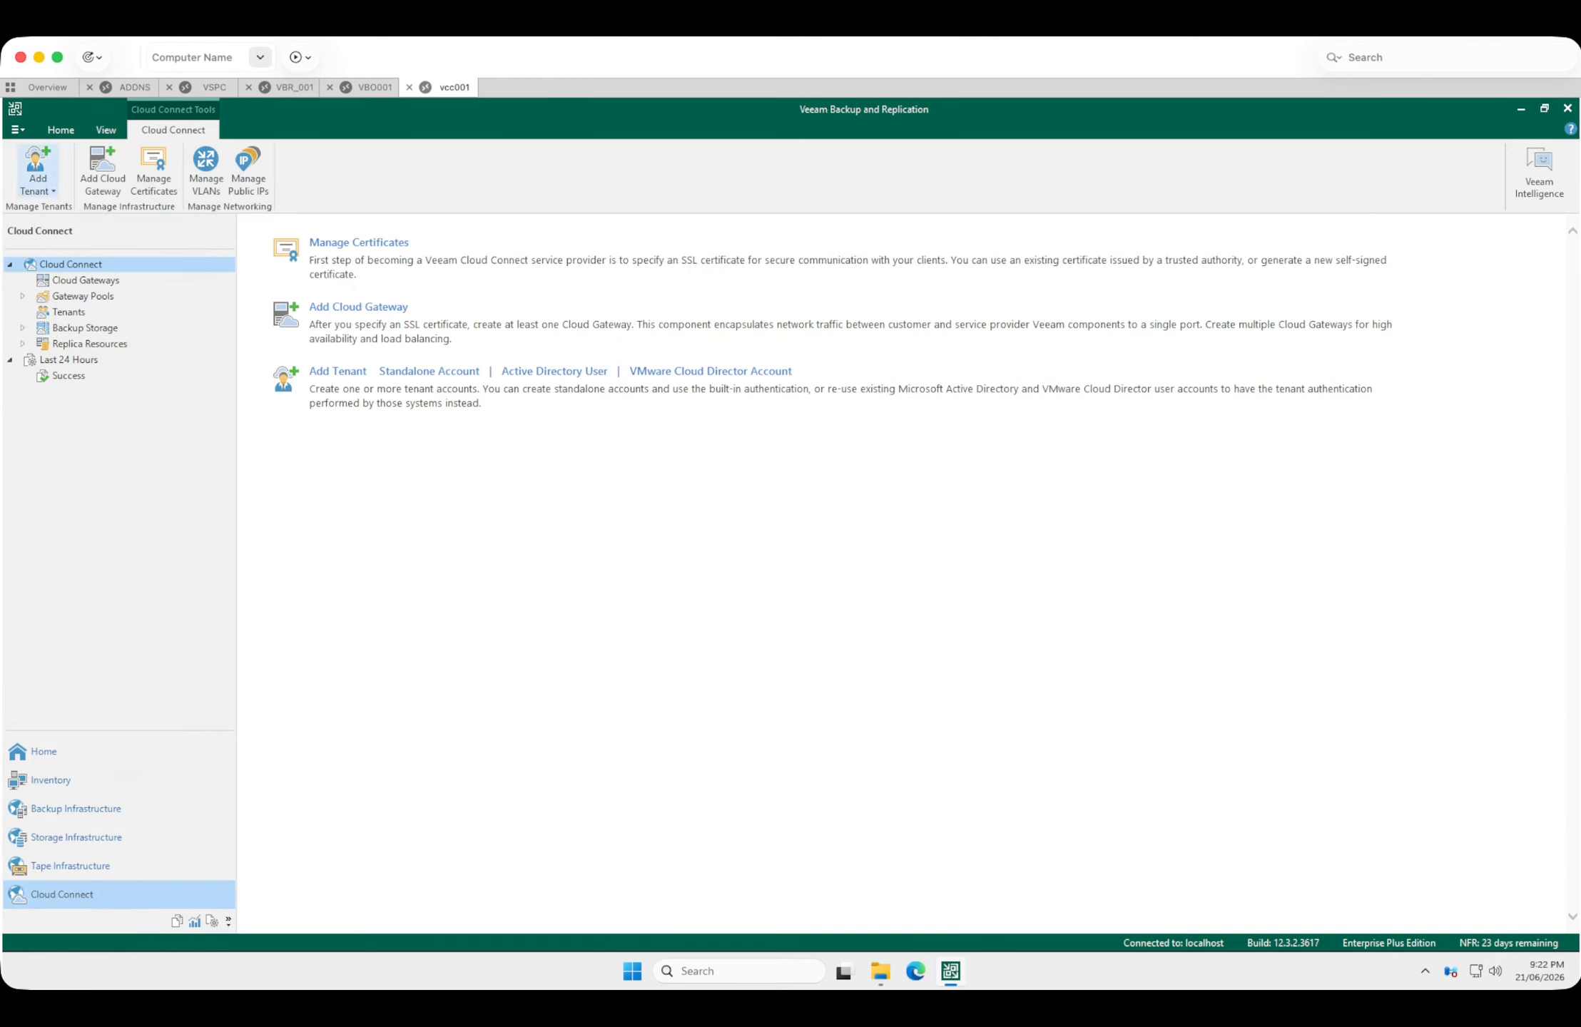
left_click(17, 129)
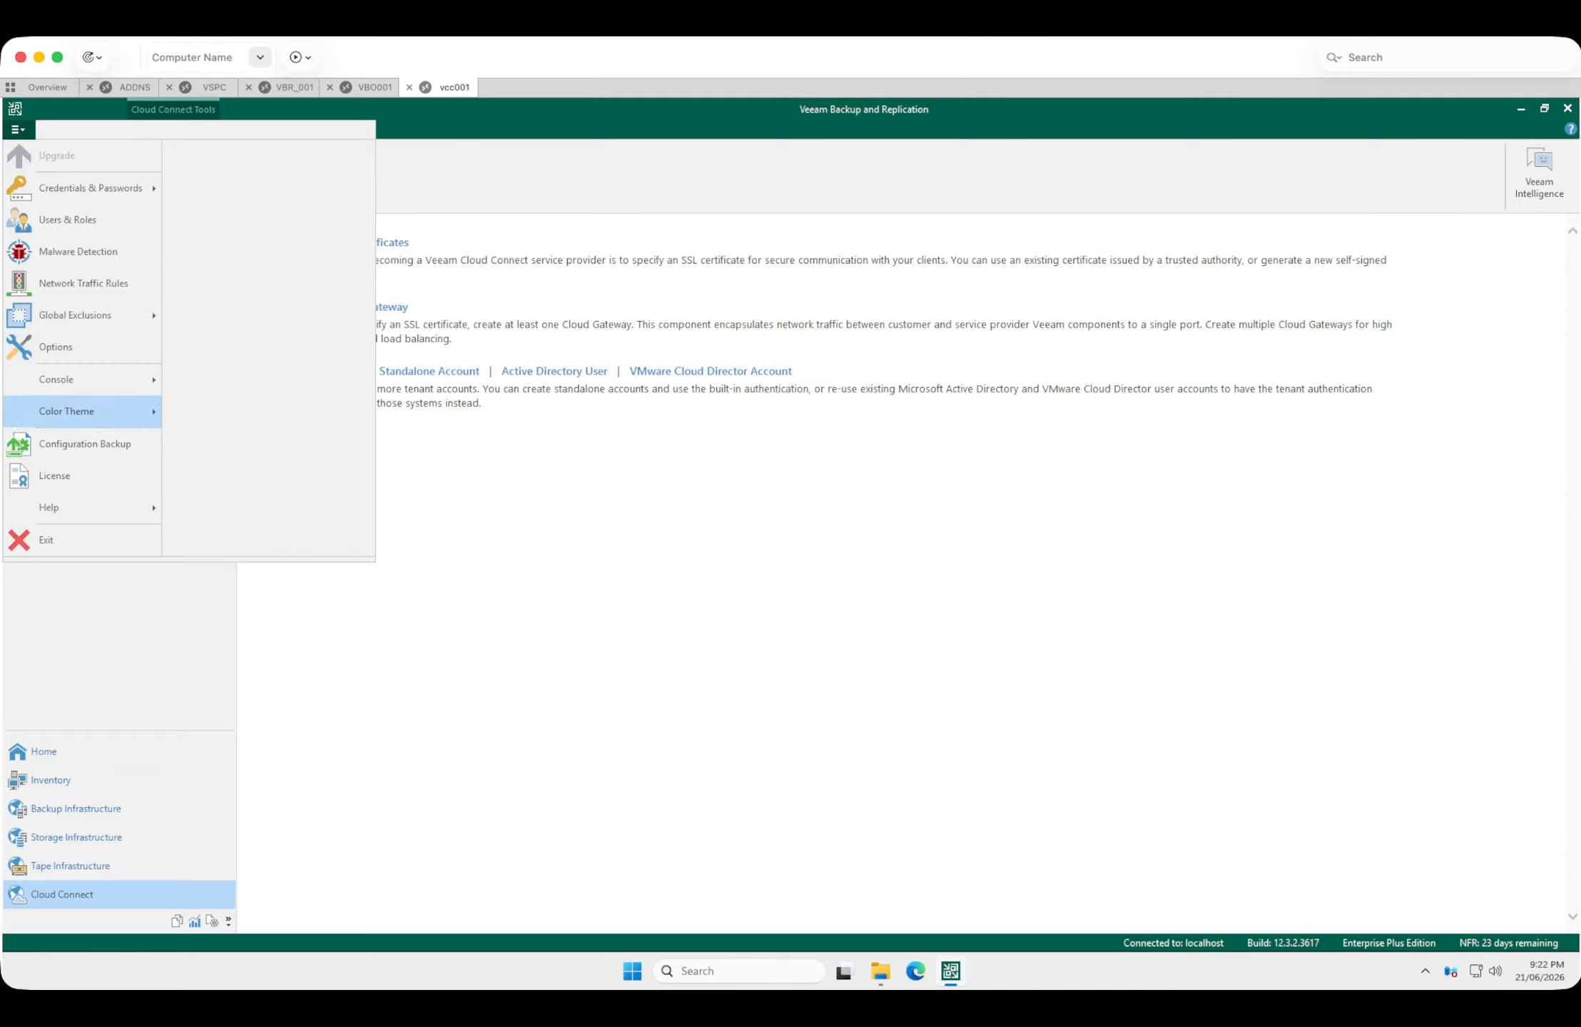
left_click(85, 443)
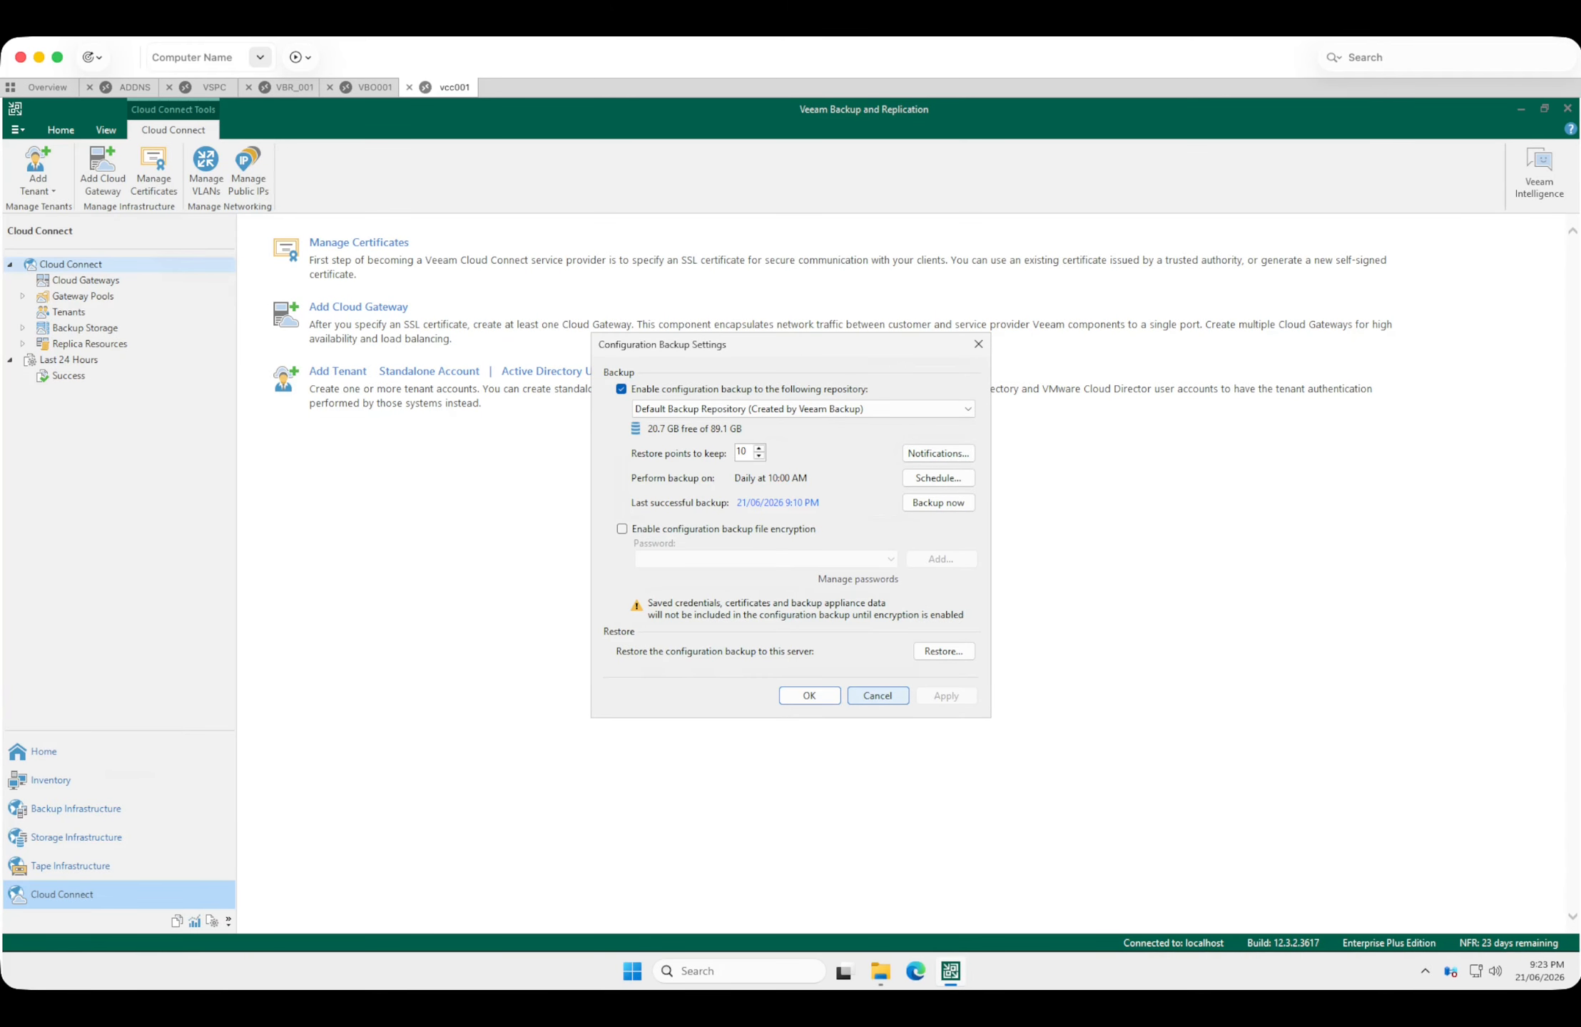
left_click(877, 695)
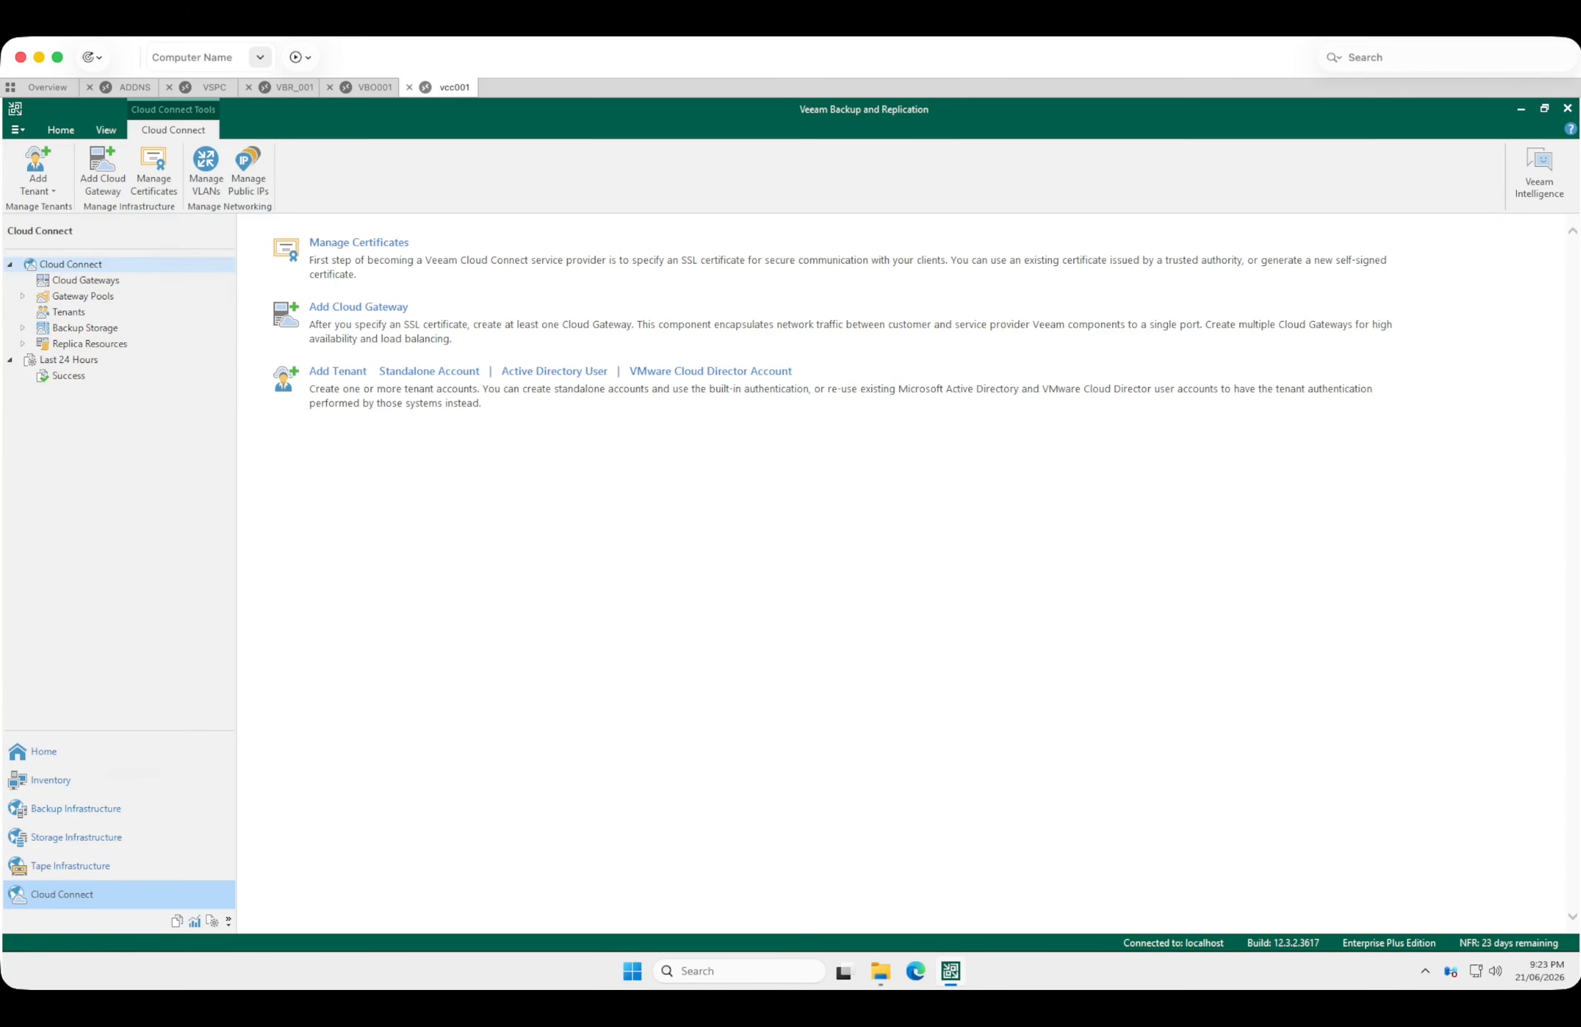
Check the successful sessions from the last 24 hours and place the Cloud Connect infrastructure into maintenance mode.
left_click(69, 376)
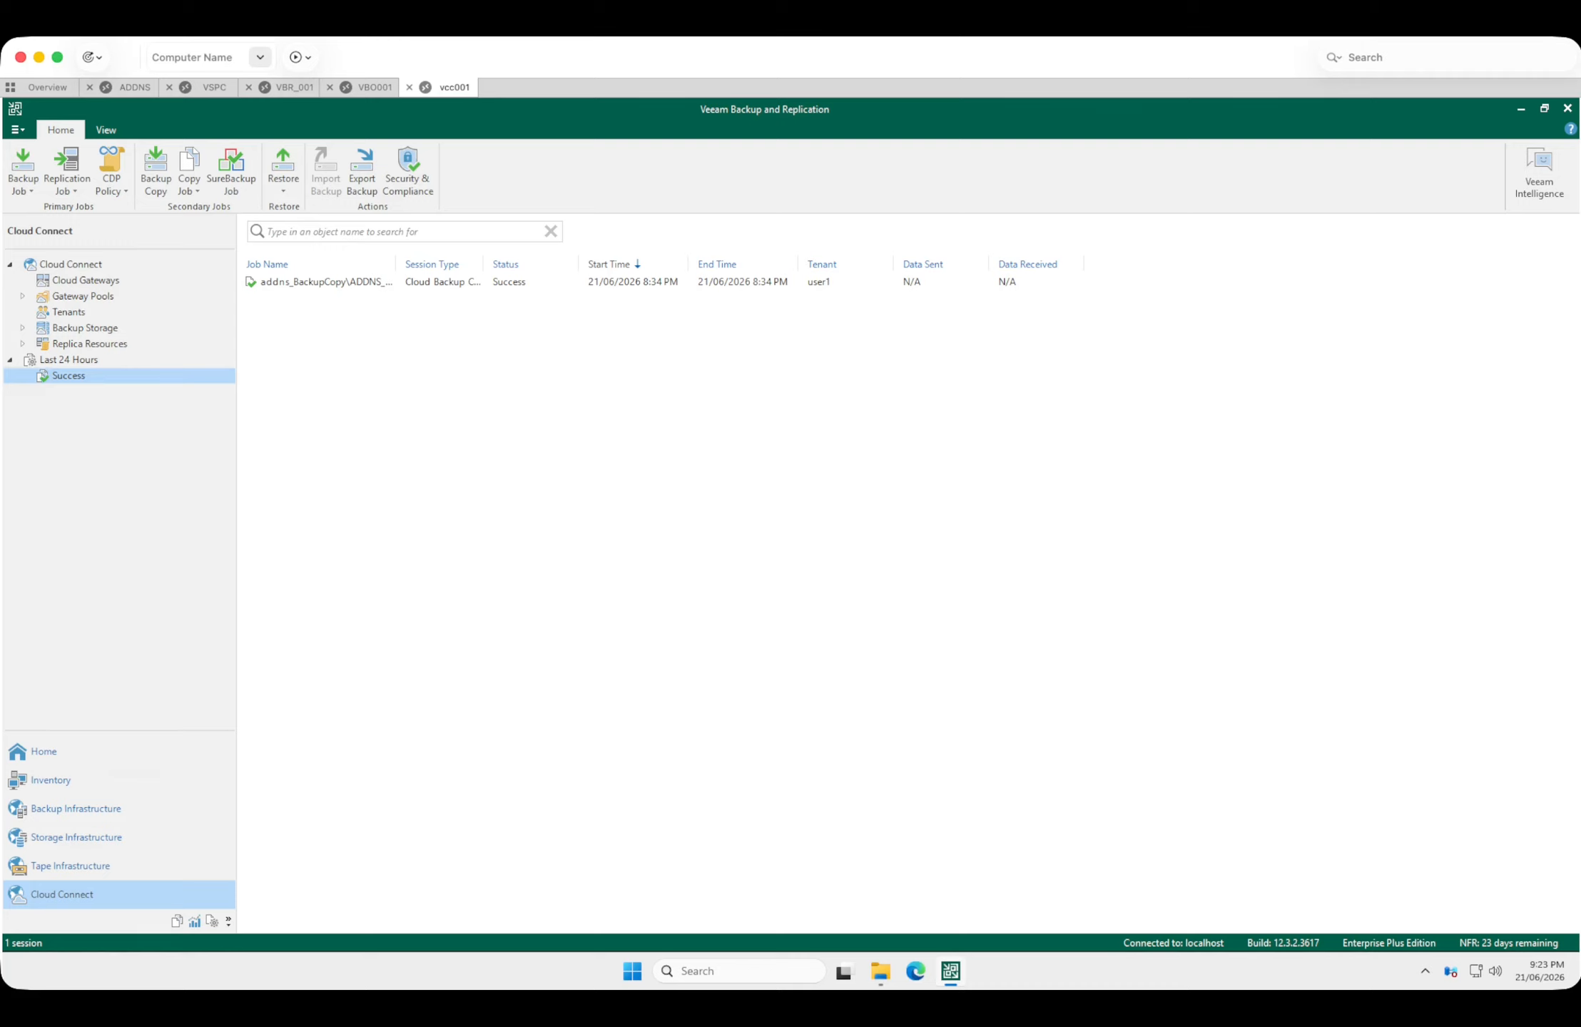
right_click(73, 265)
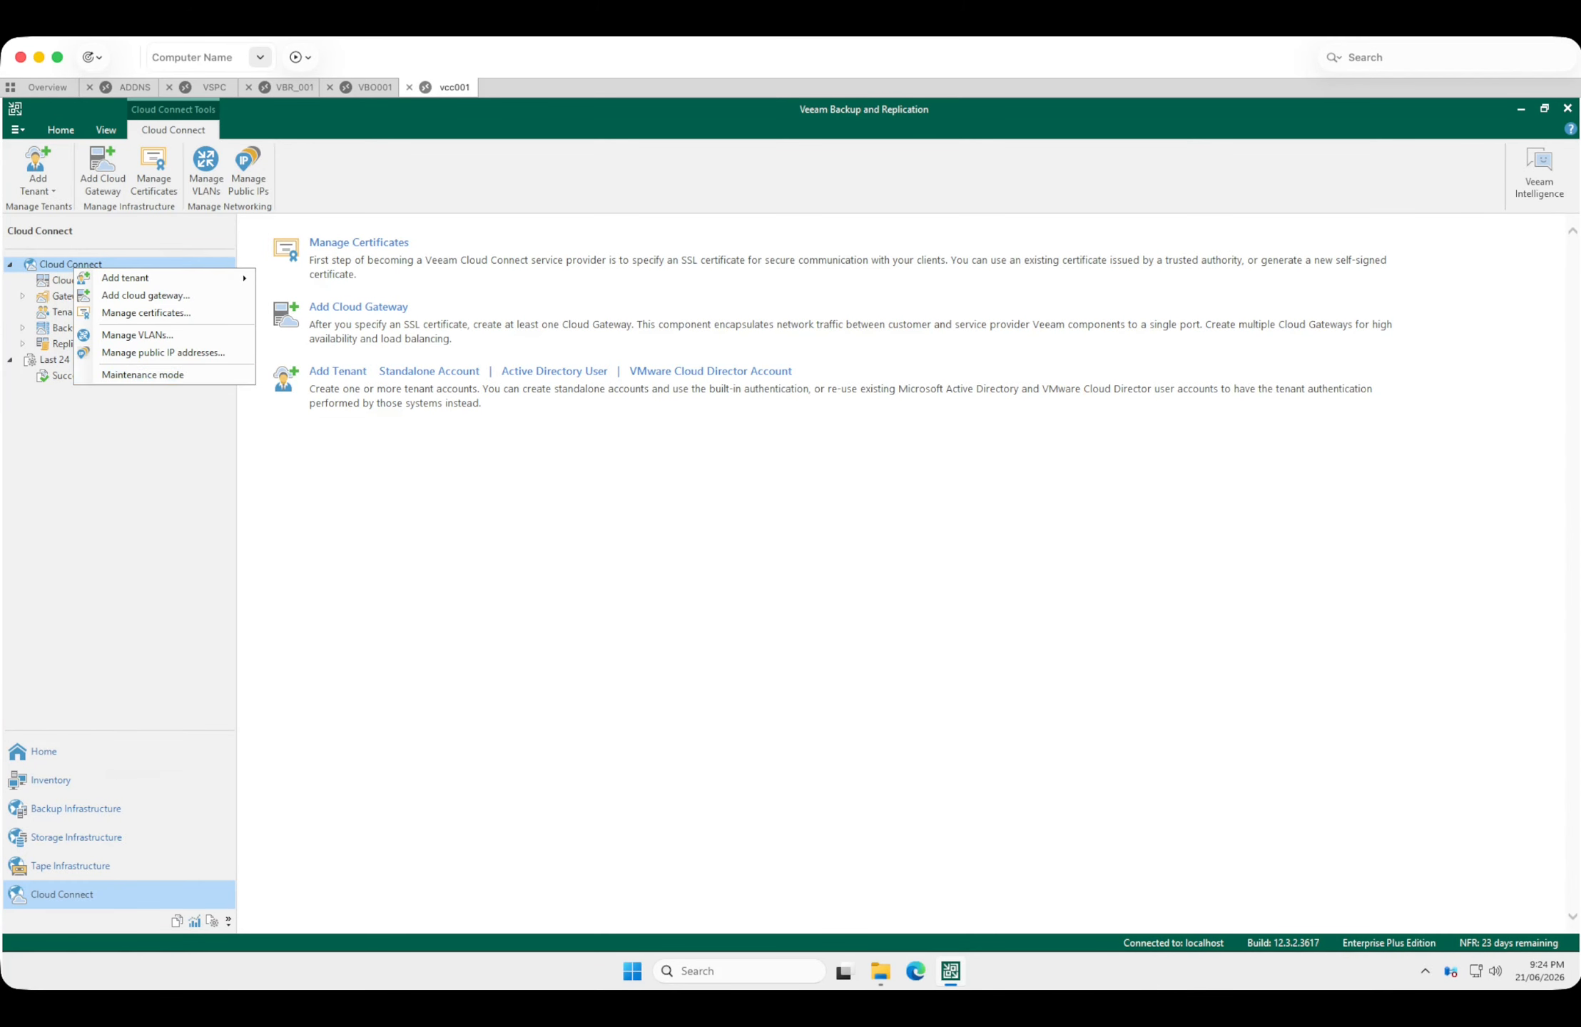
left_click(143, 374)
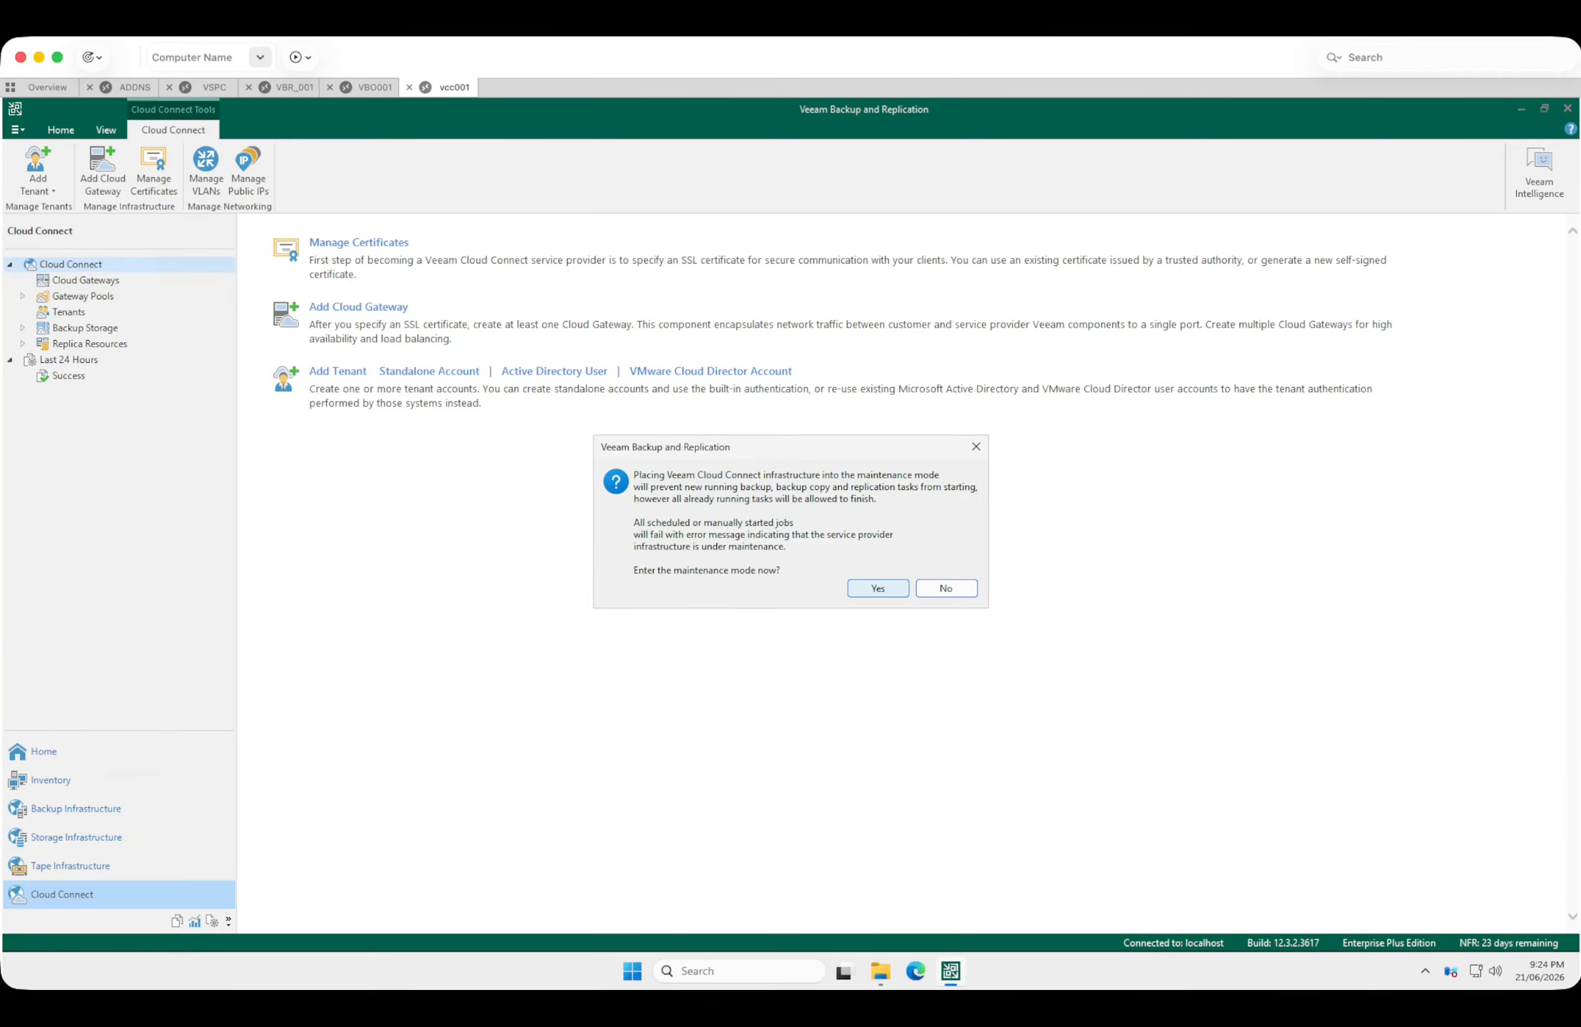
left_click(878, 588)
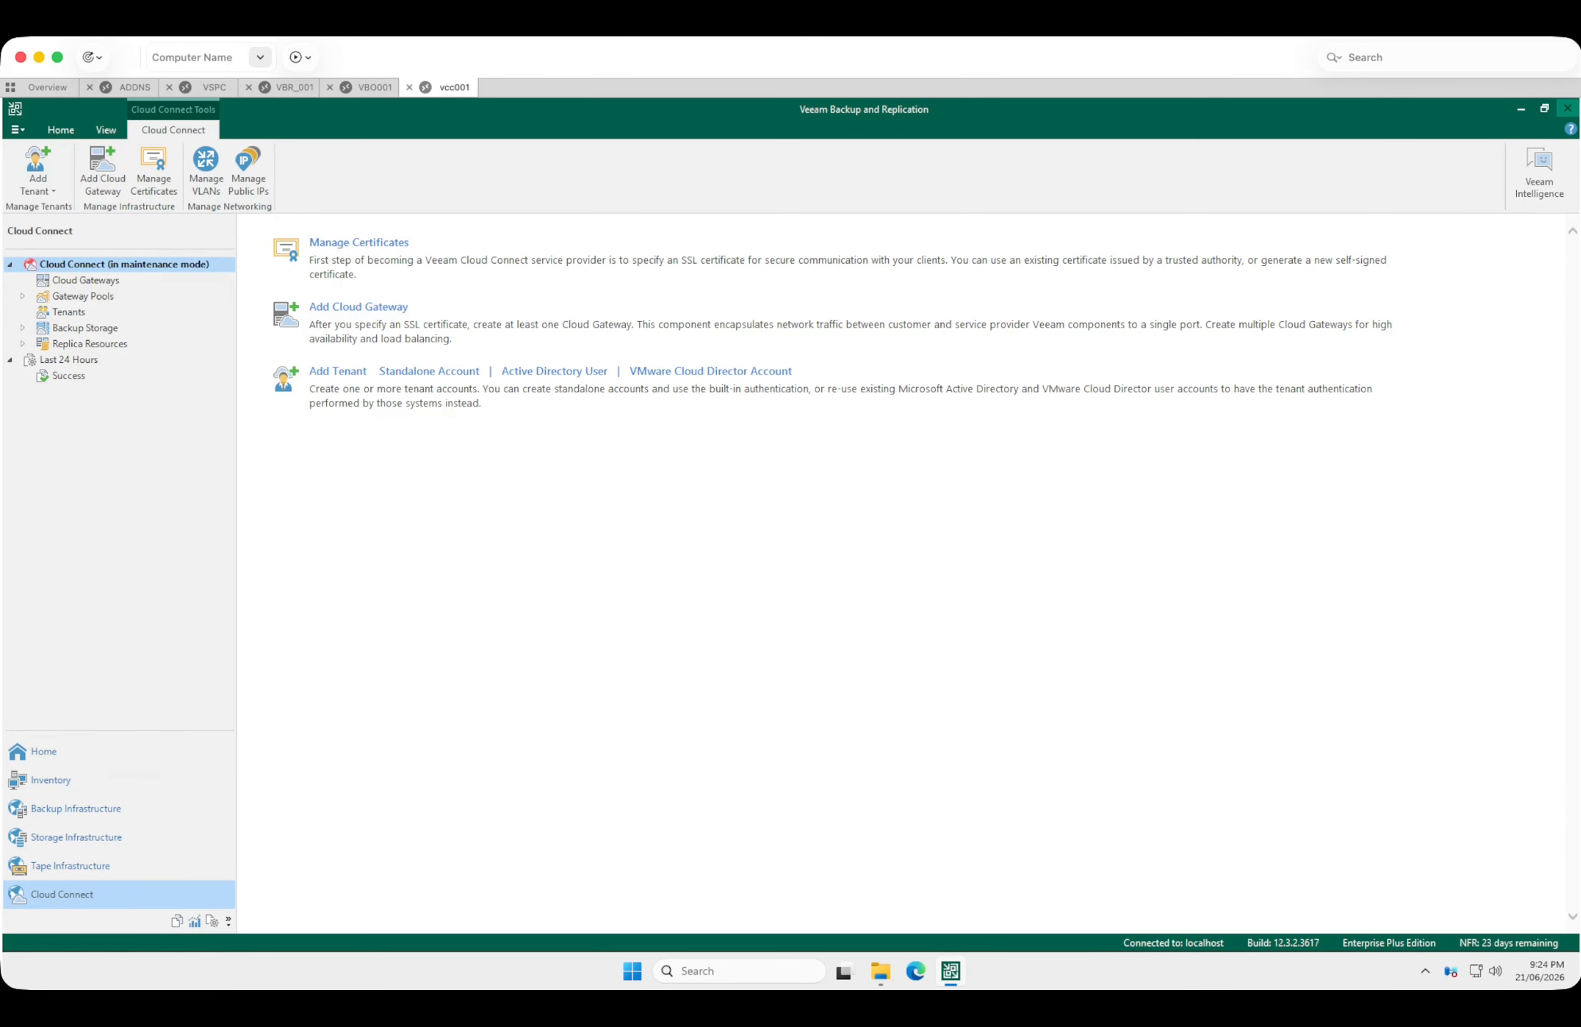
Close the Veeam console, launch the version 13 upgrade from Setup on DVD drive E:, and install the Microsoft .NET 8.0.27 prerequisite.
left_click(1567, 108)
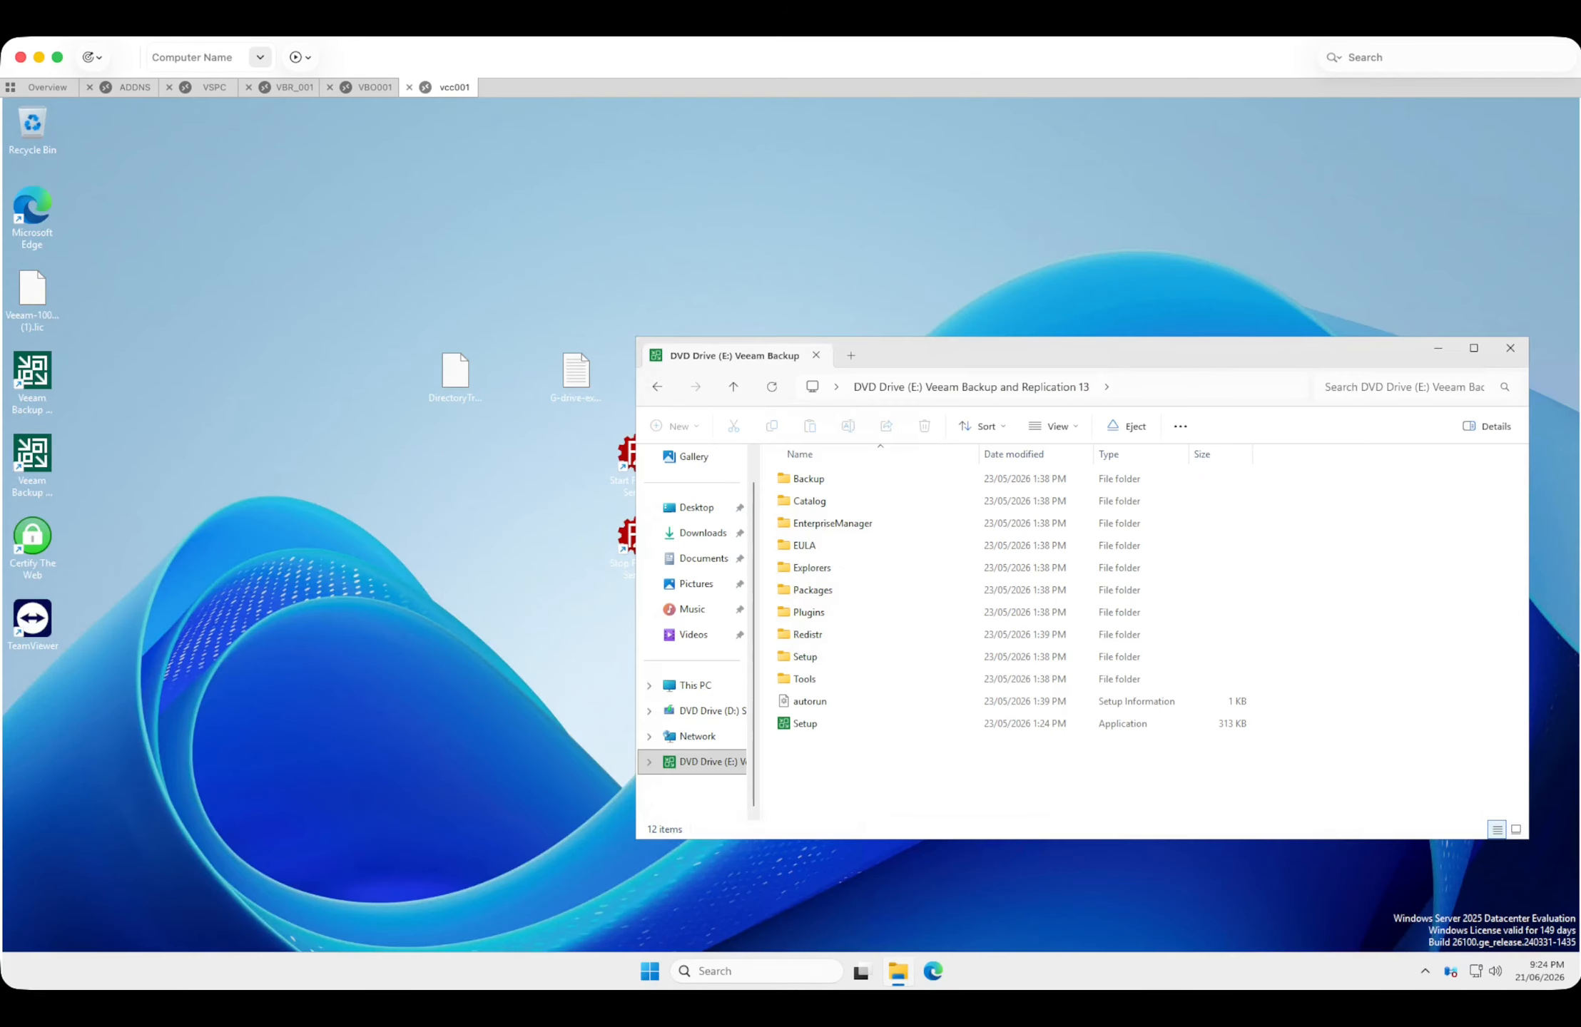
left_click_drag(927, 354, 810, 296)
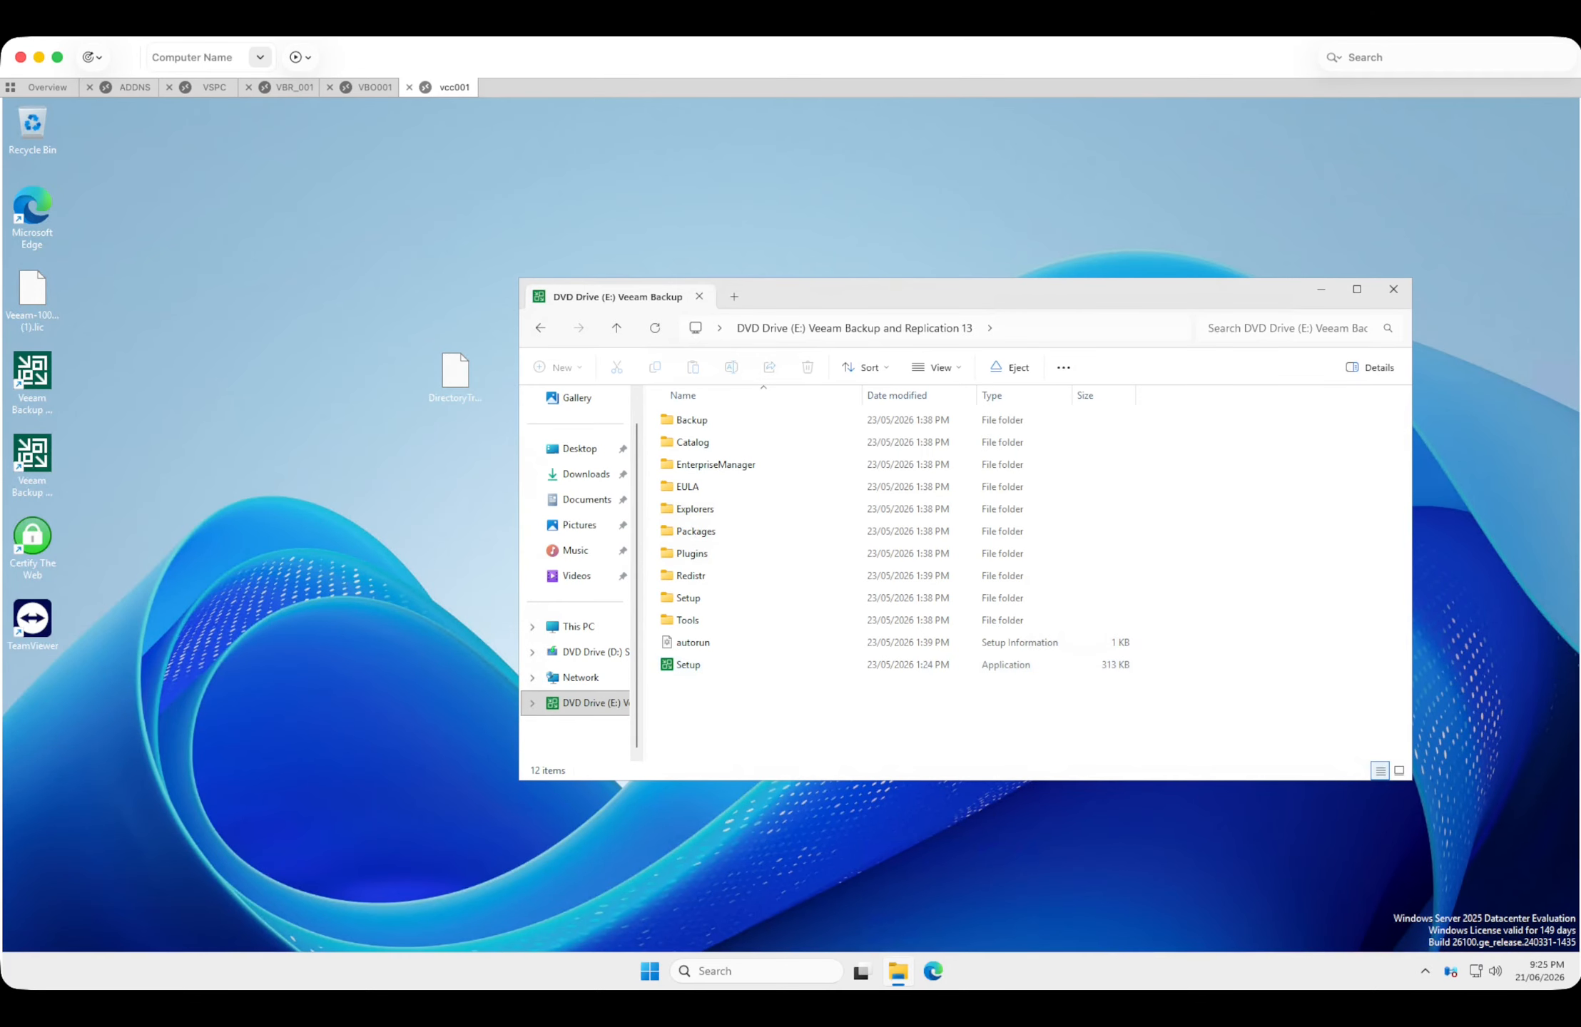
double_click(689, 664)
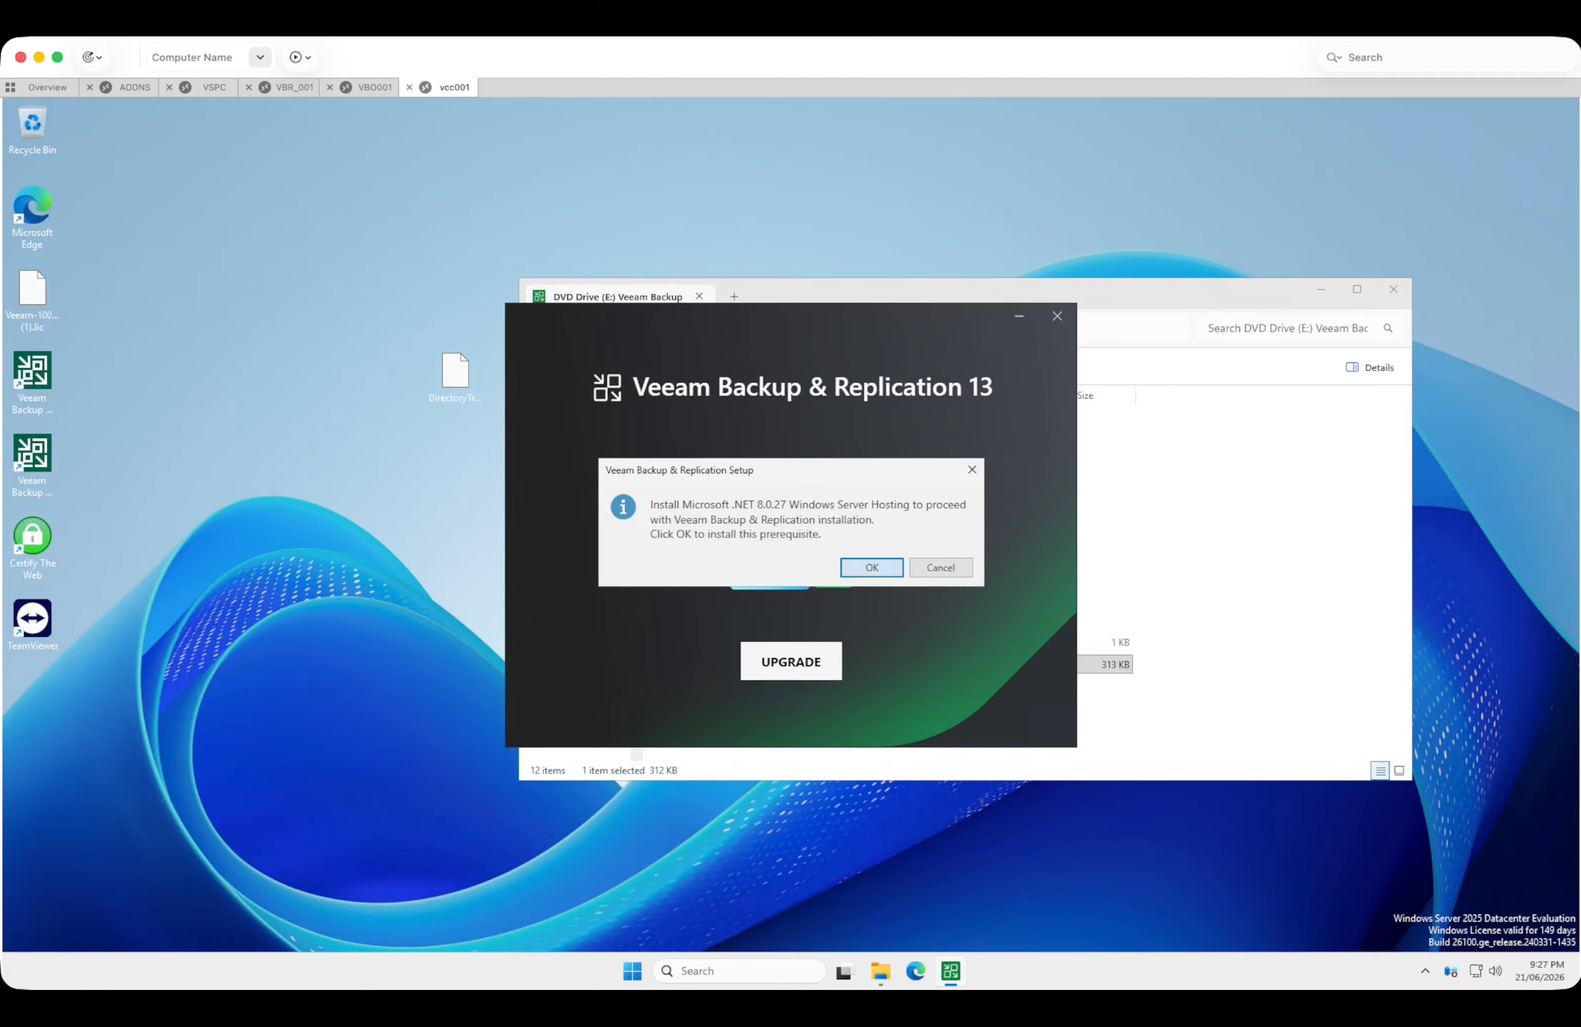
key("Return")
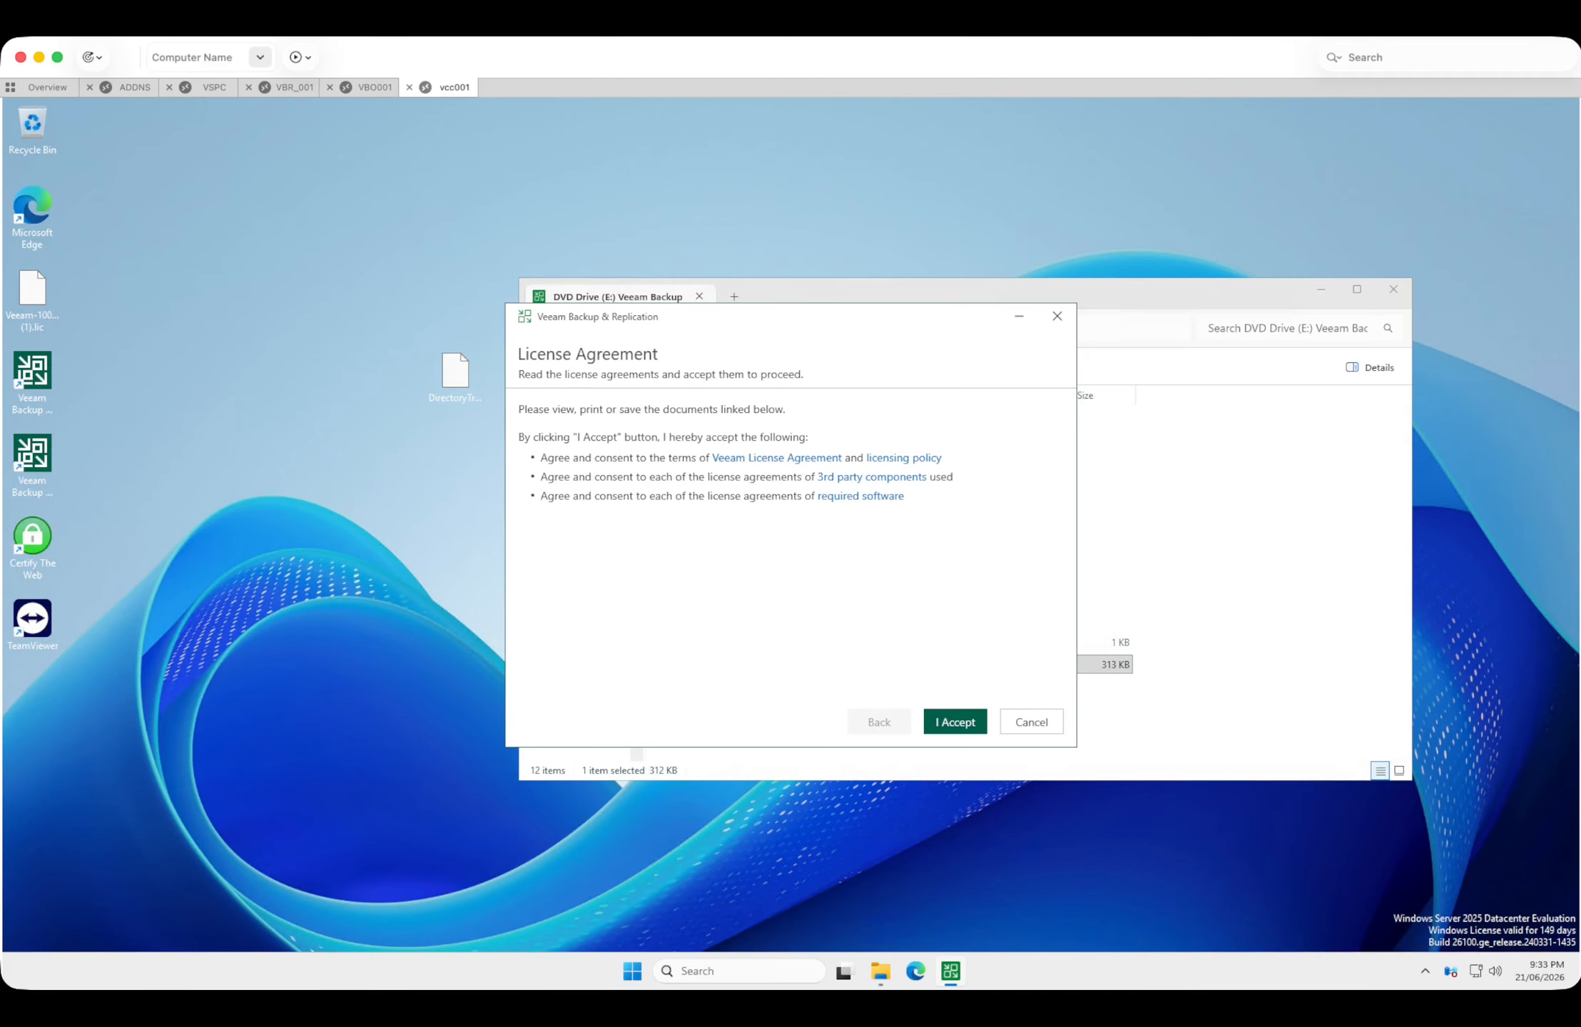
Accept the license agreements and proceed with the existing NFR license, keeping automatic license update and proactive support enabled.
left_click(955, 722)
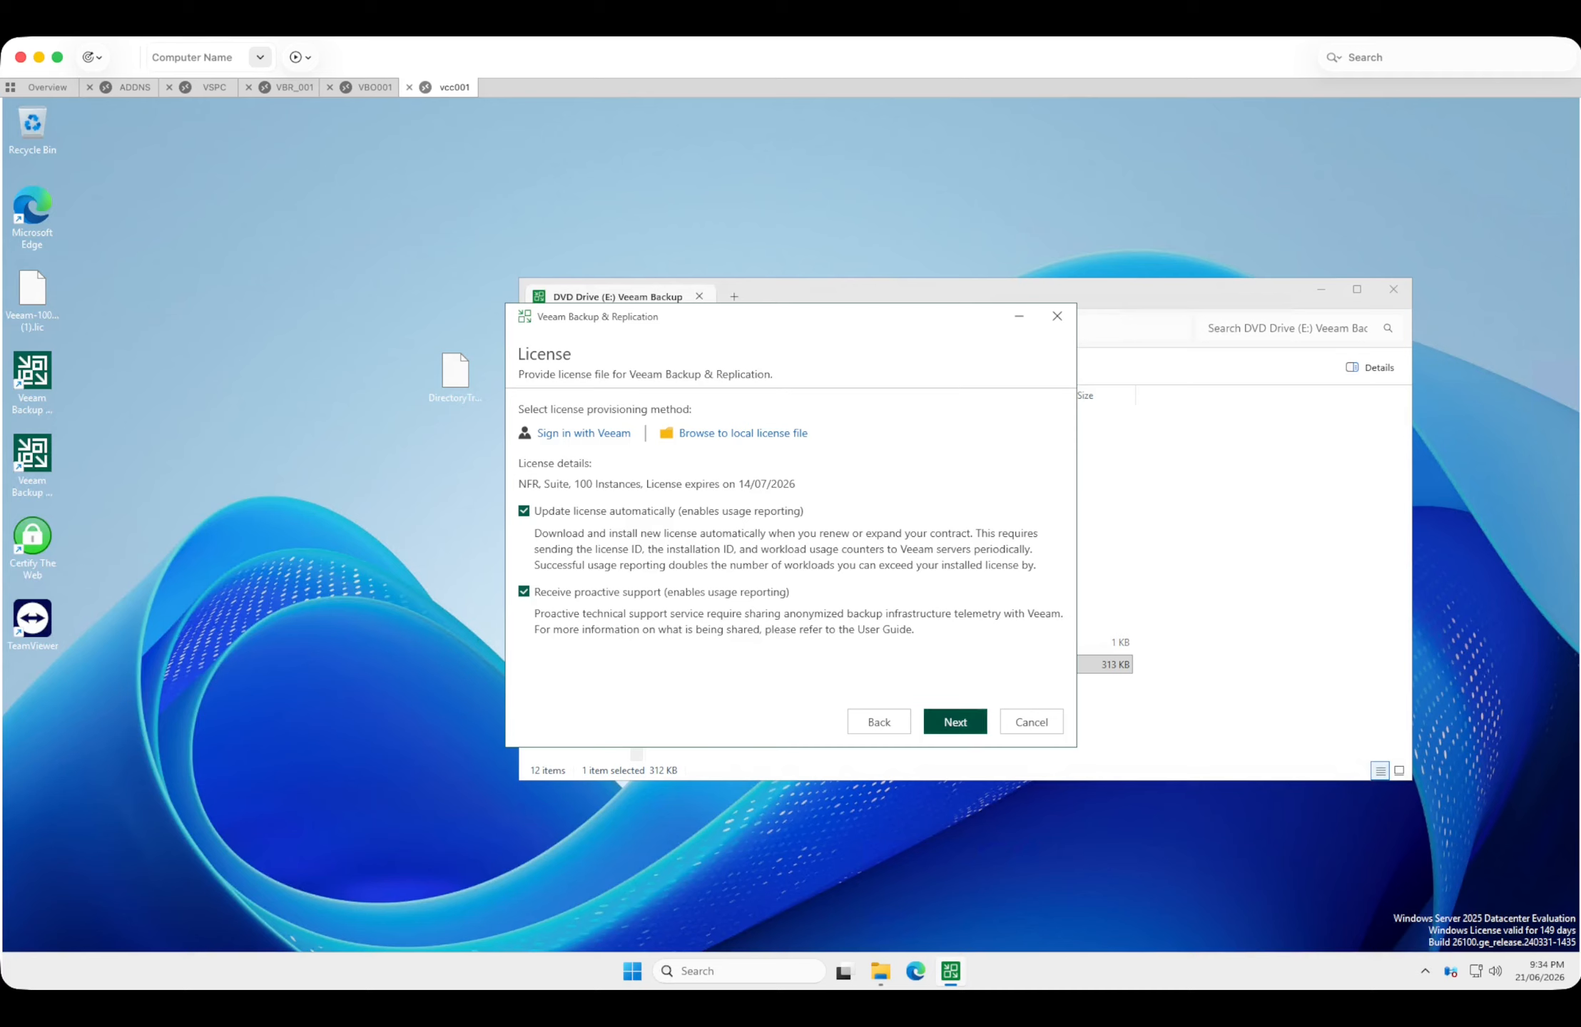
left_click(955, 722)
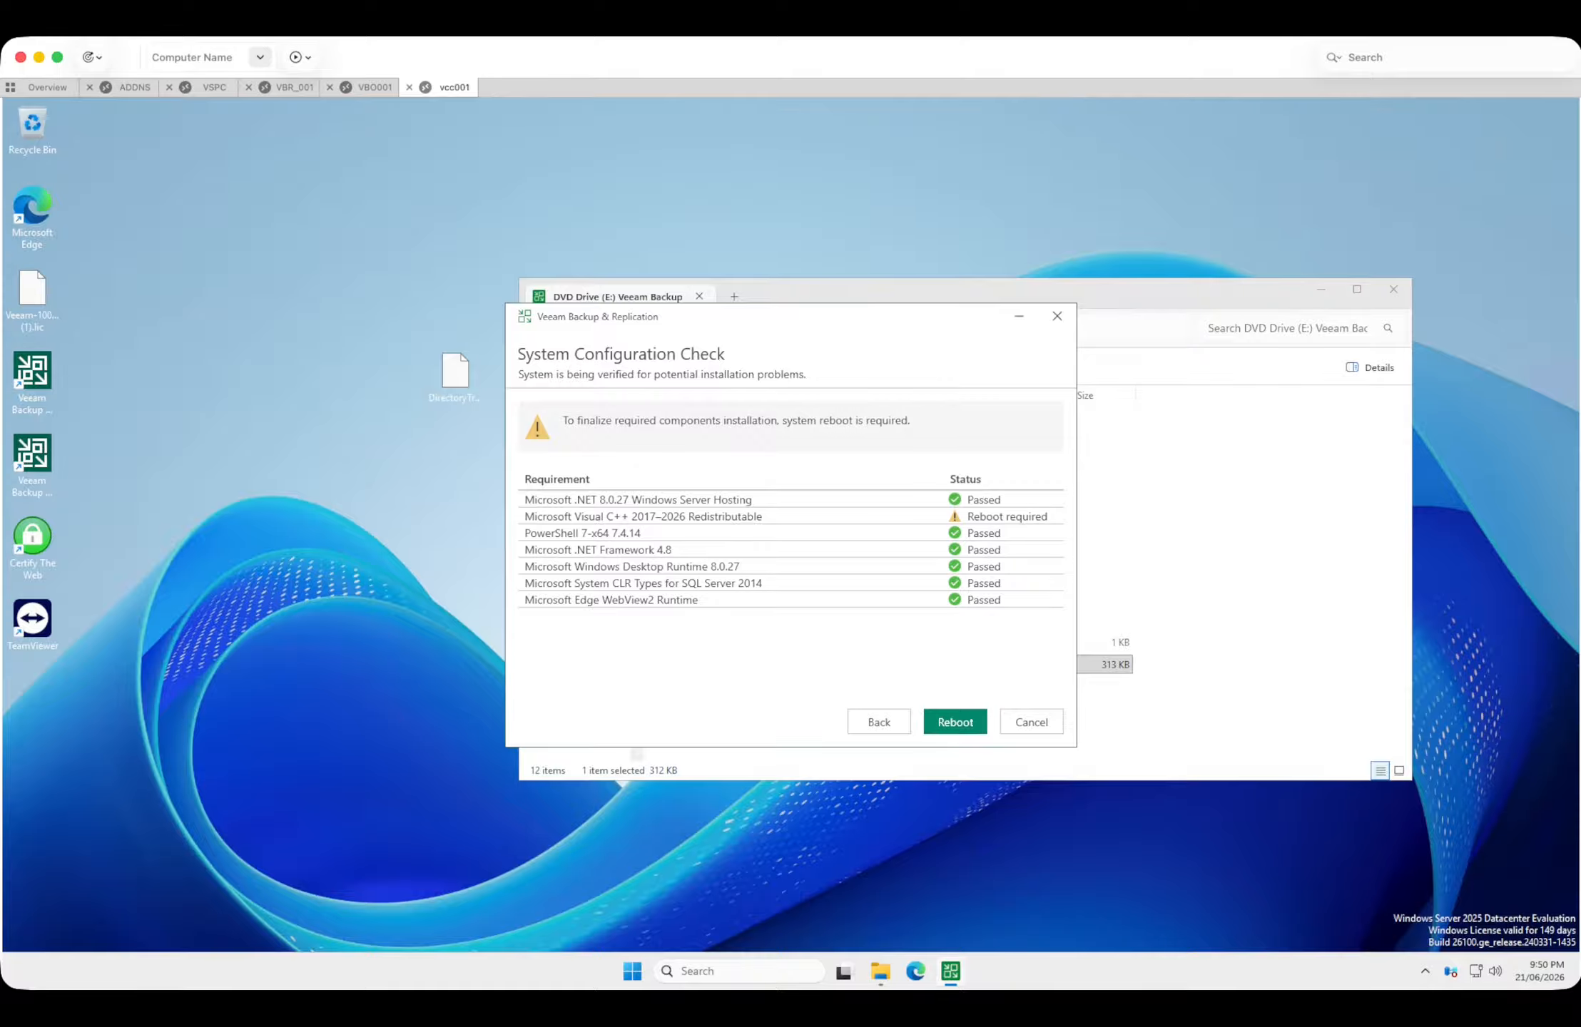
Reboot the server to complete the prerequisites installation and confirm the restart.
left_click(955, 722)
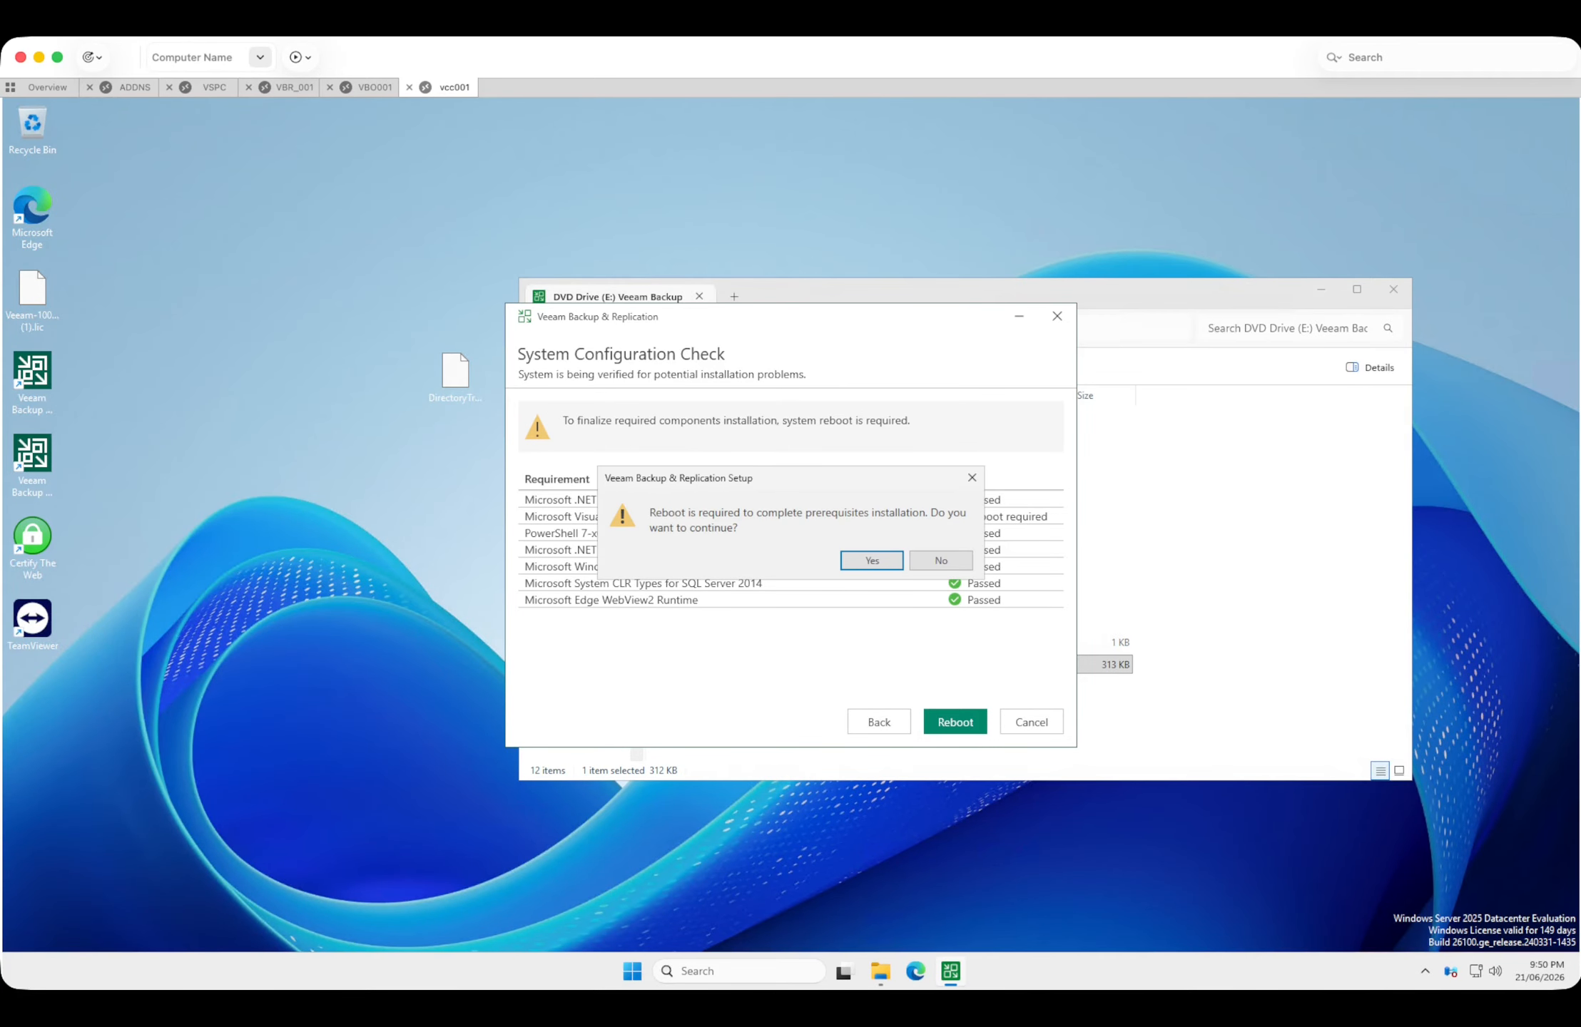
key("Return")
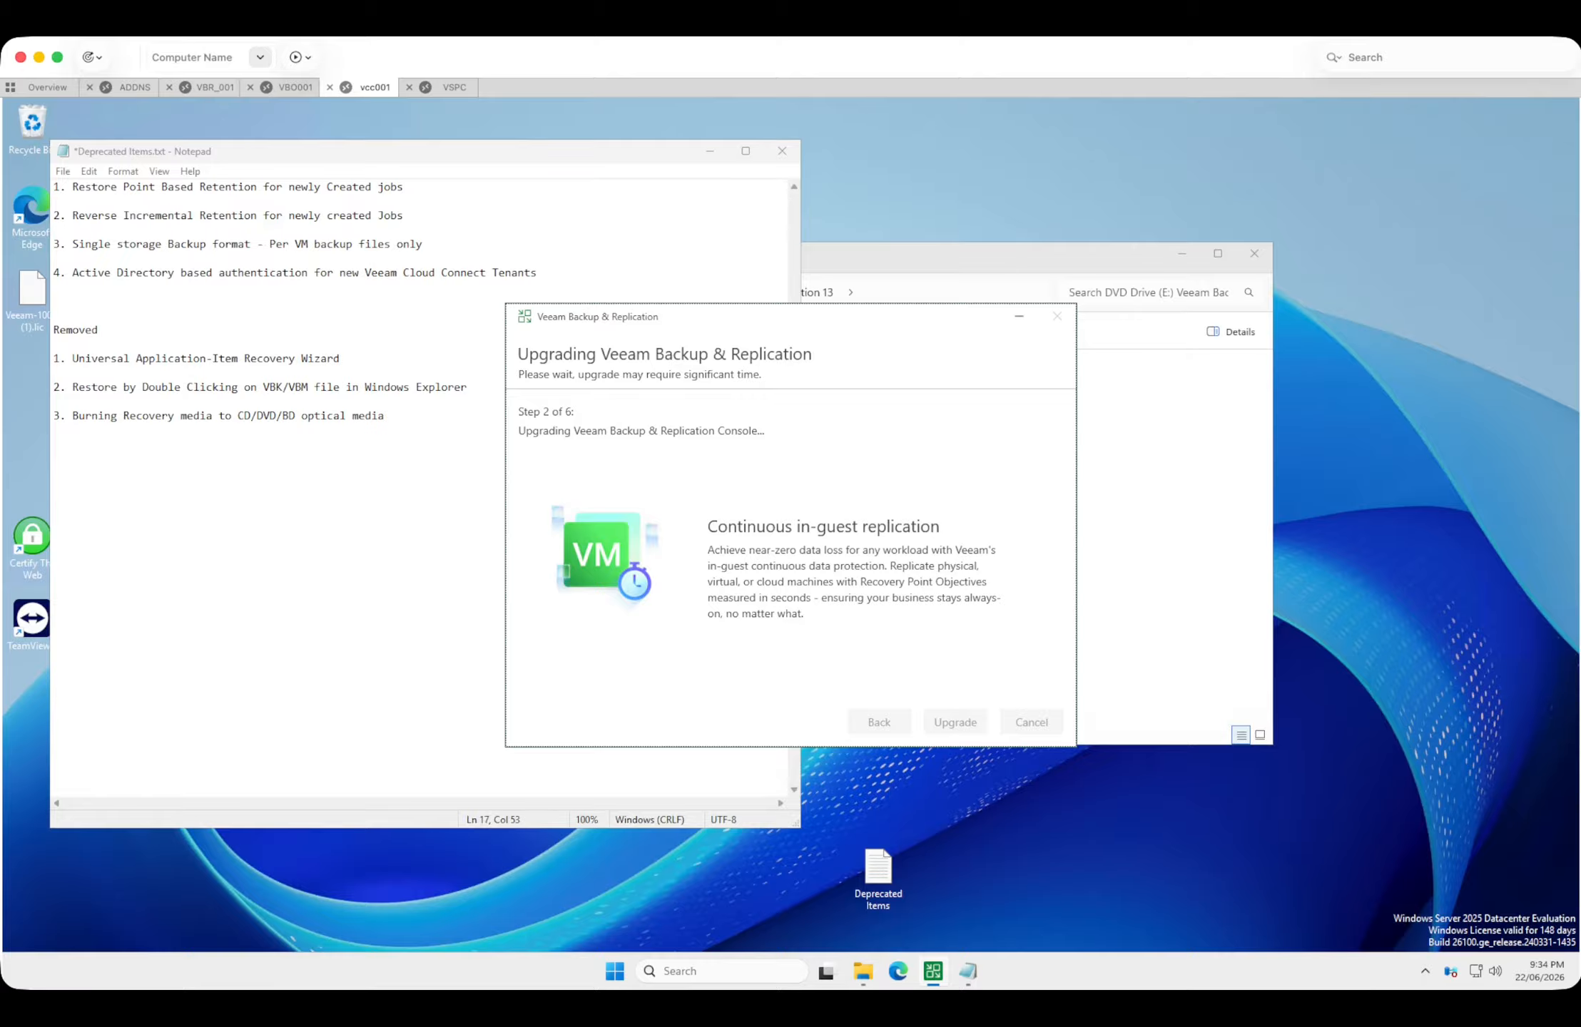
Read through the deprecated and removed features in the Deprecated Items notes while the upgrade runs, and return to the upgrade window.
left_click(385, 415)
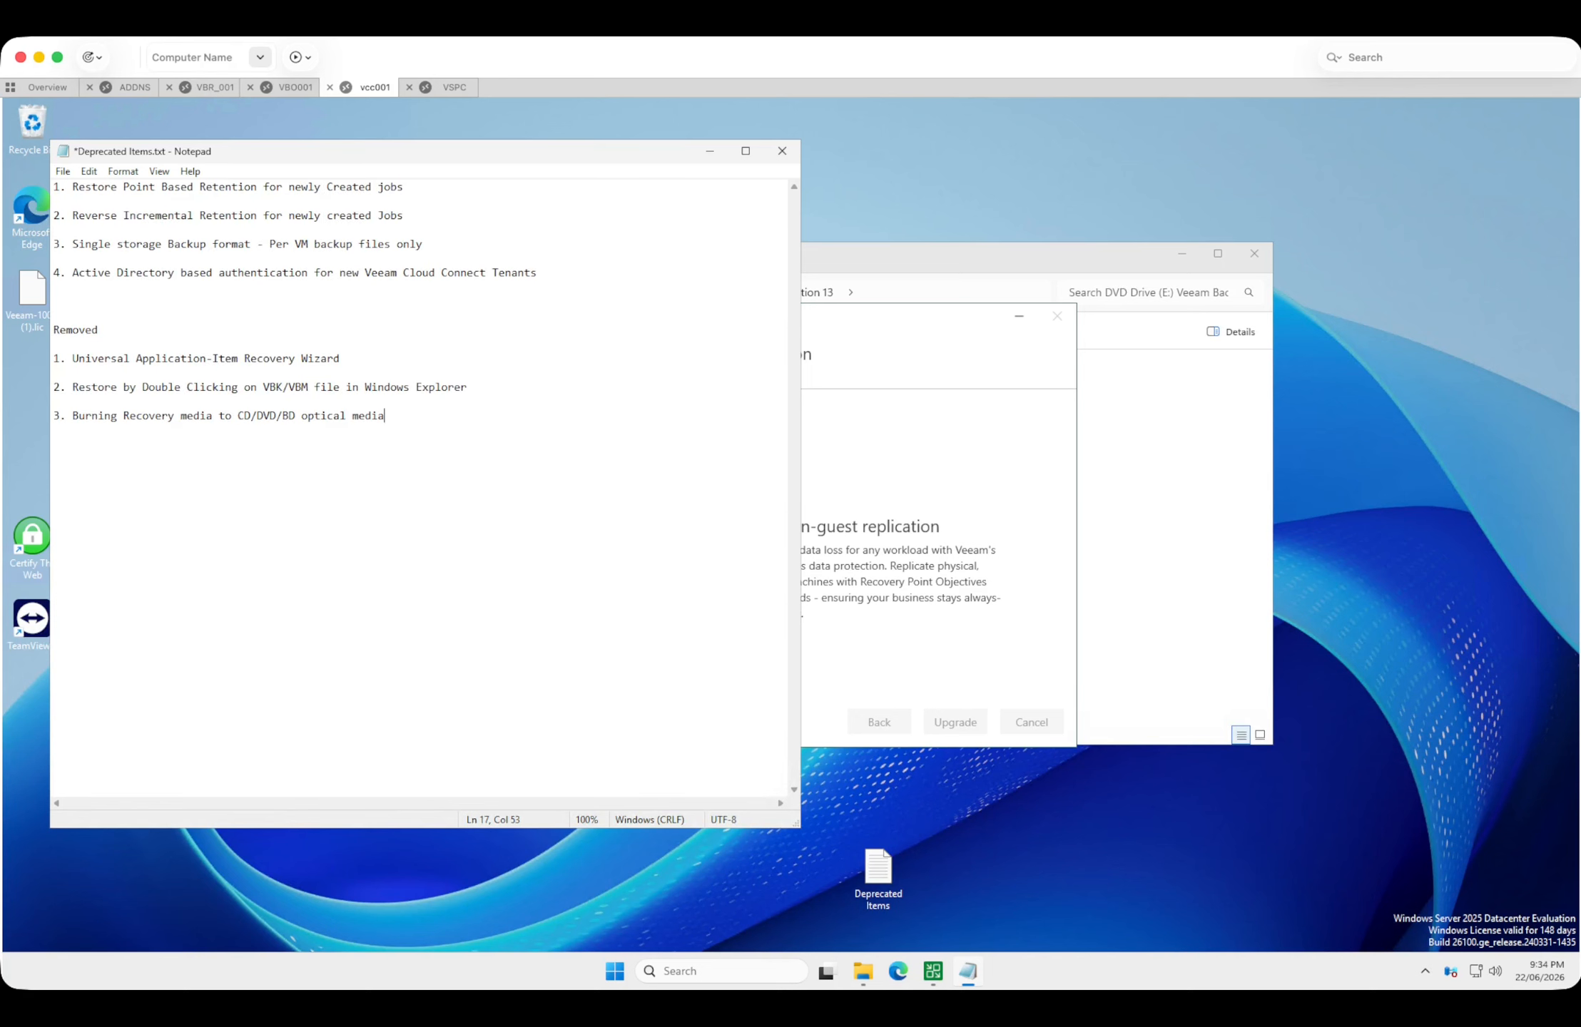
left_click_drag(428, 151, 470, 157)
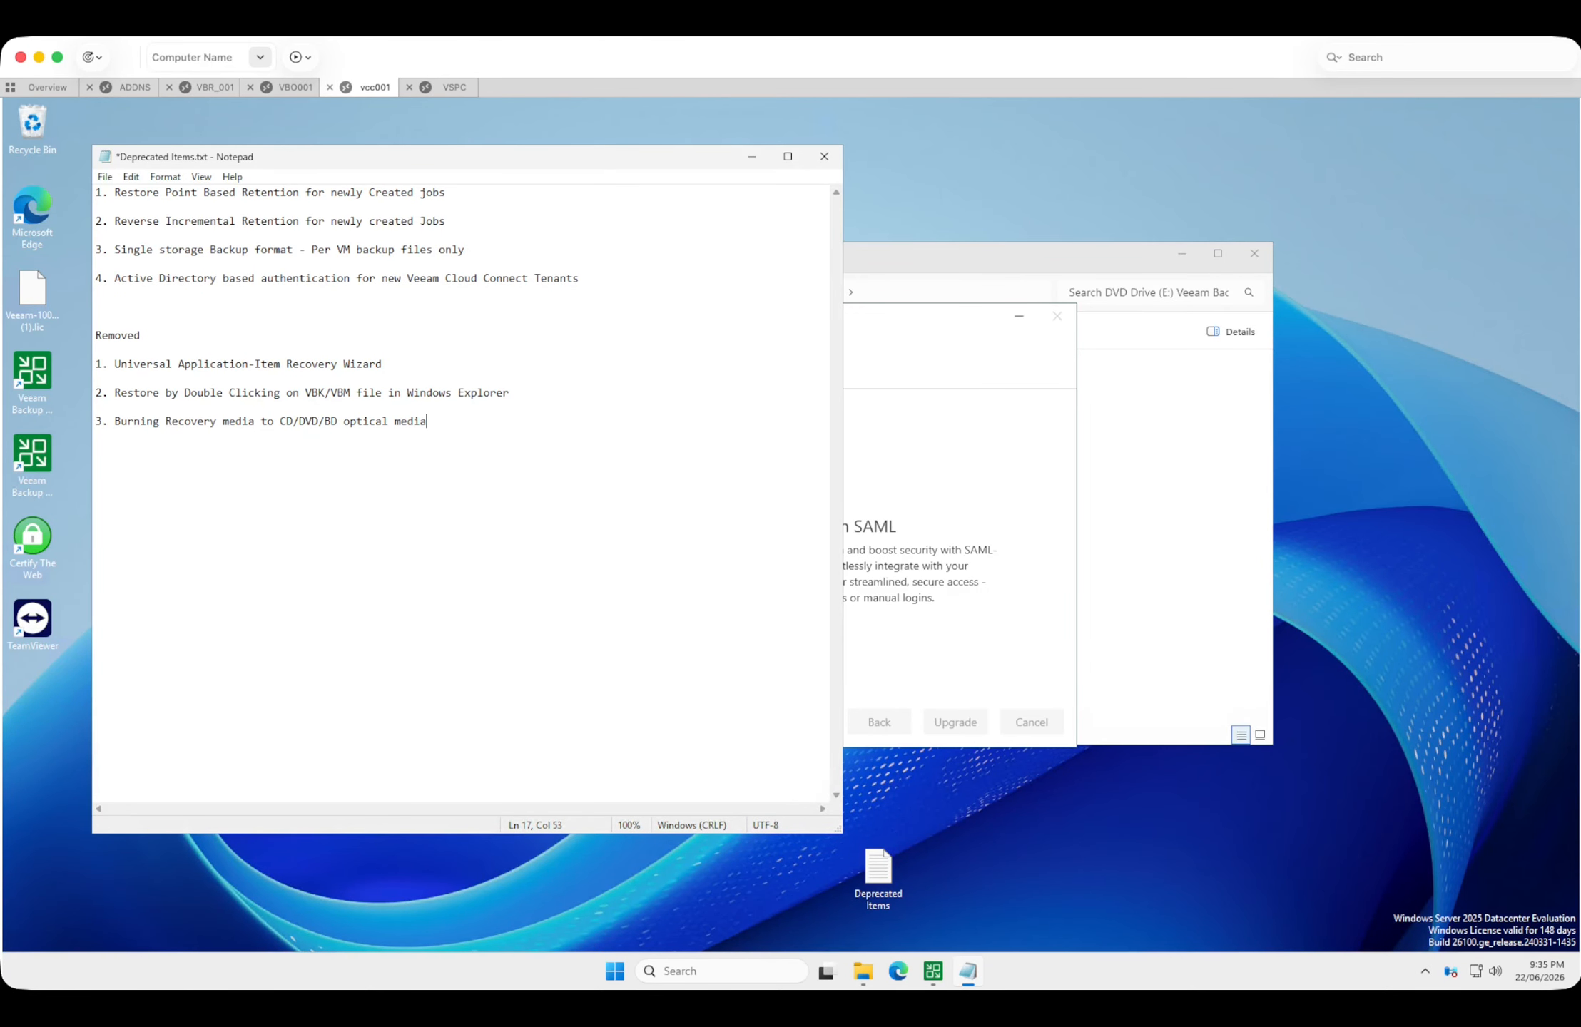
left_click_drag(114, 193, 447, 204)
left_click(446, 193)
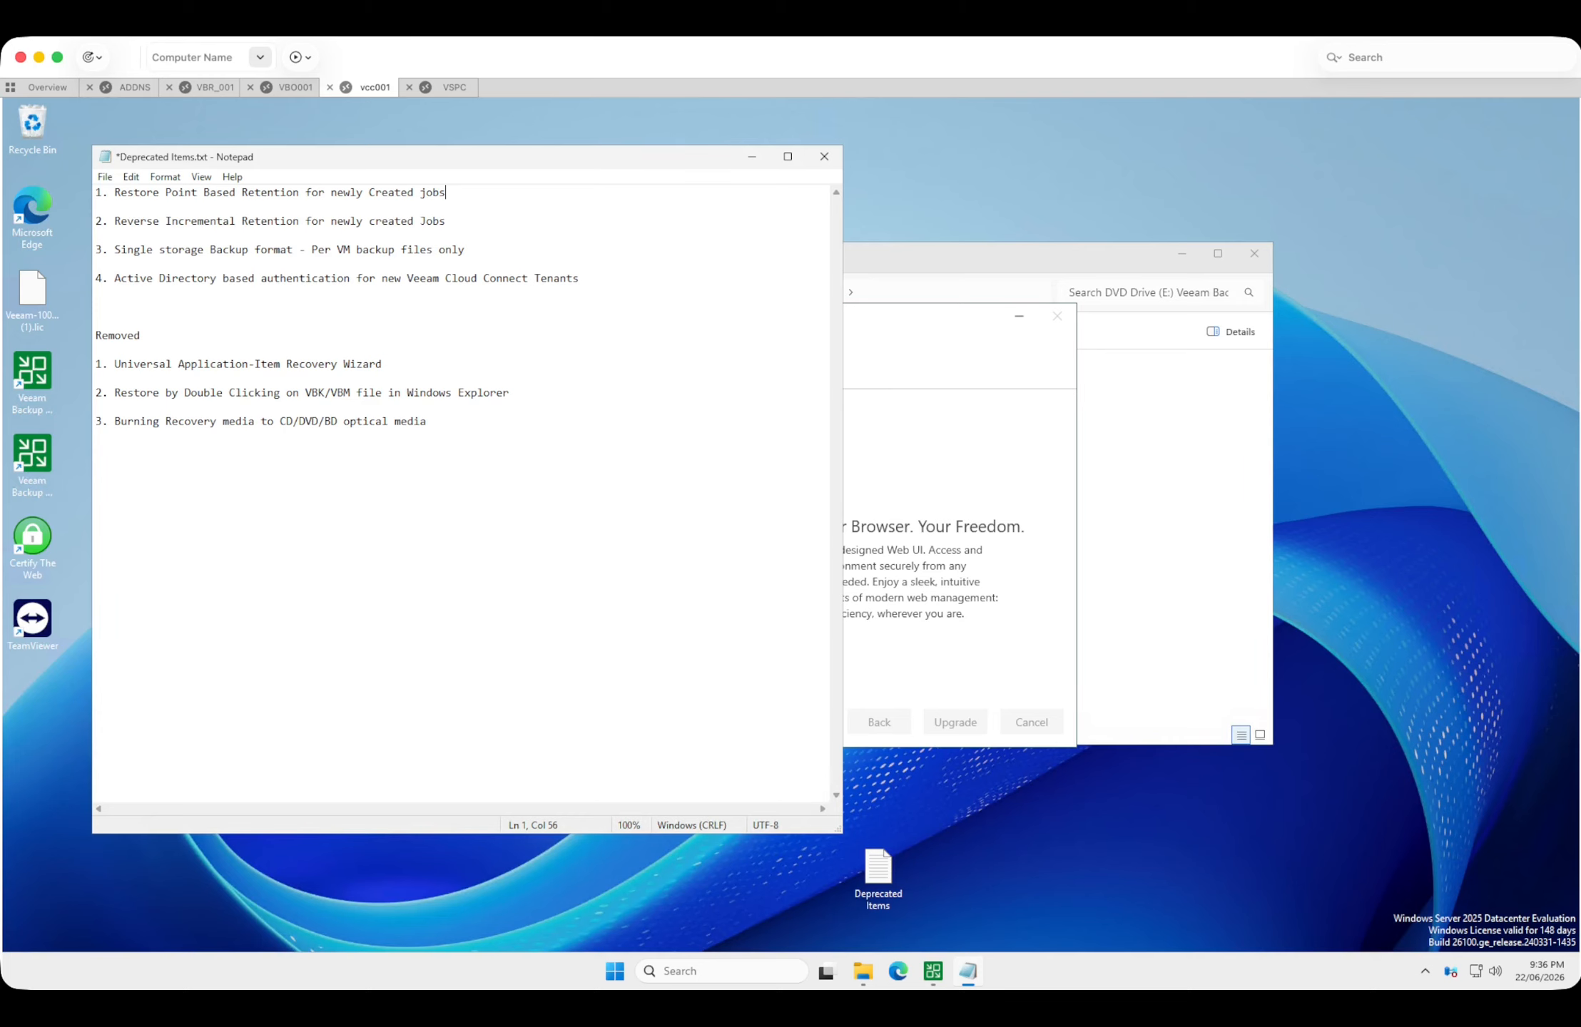
left_click_drag(115, 222, 452, 231)
left_click(452, 222)
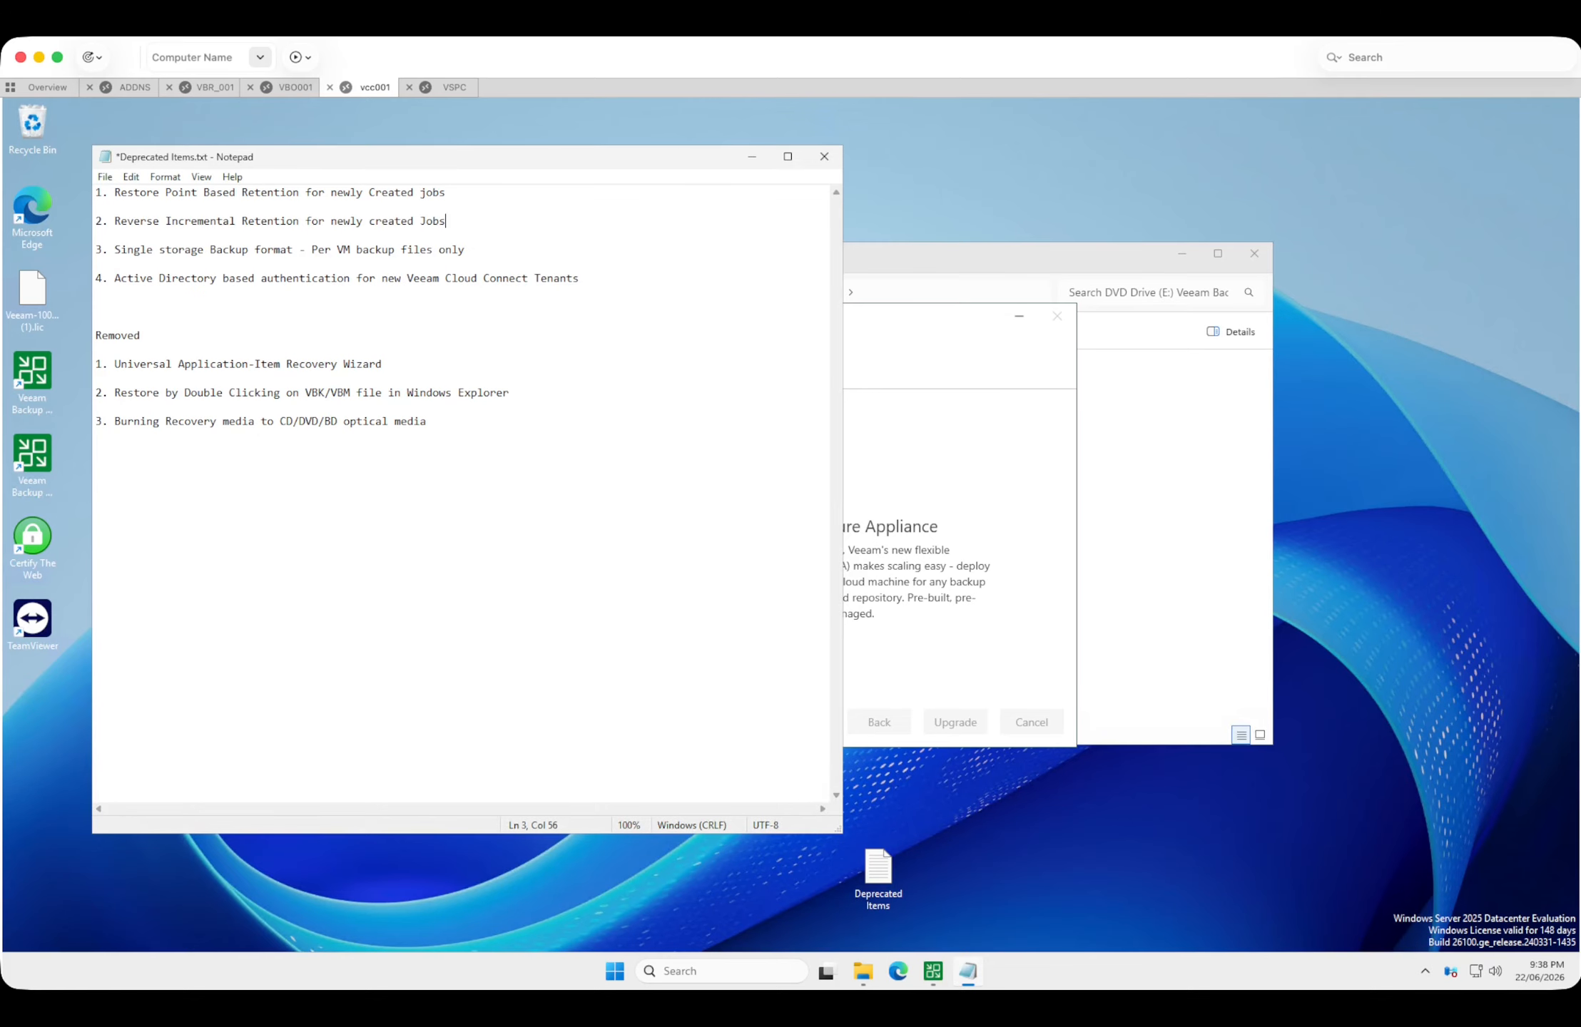
key("alt+Tab")
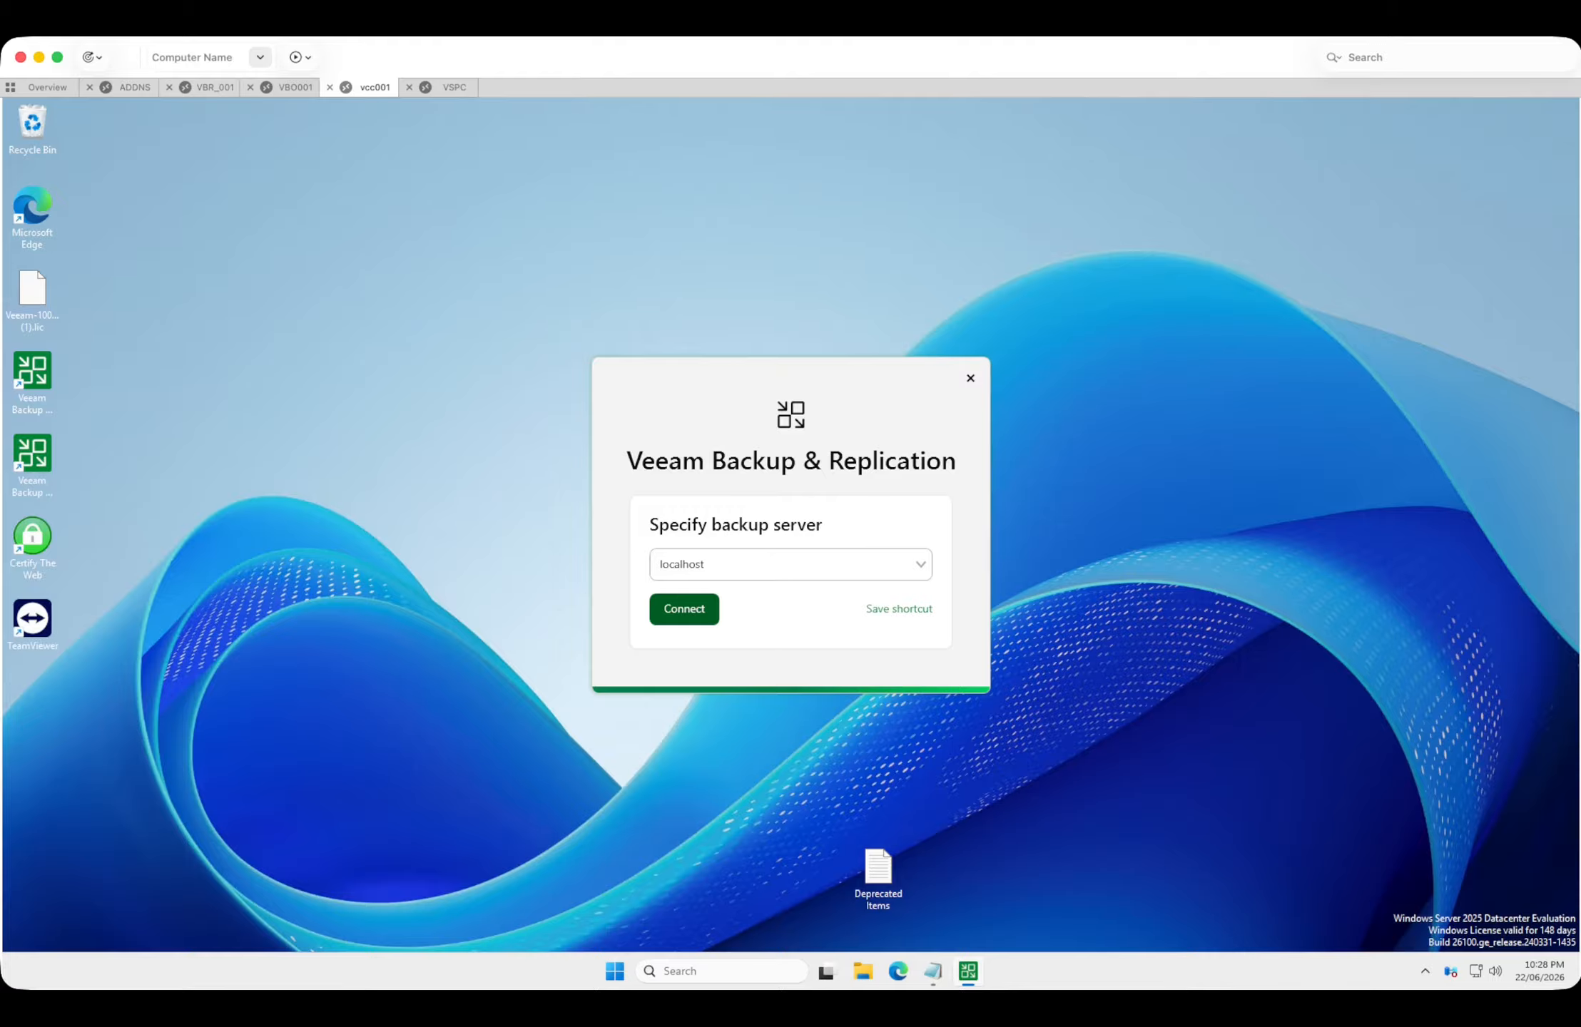
Connect the Veeam Backup & Replication console to localhost and sign in as the current user.
left_click(684, 609)
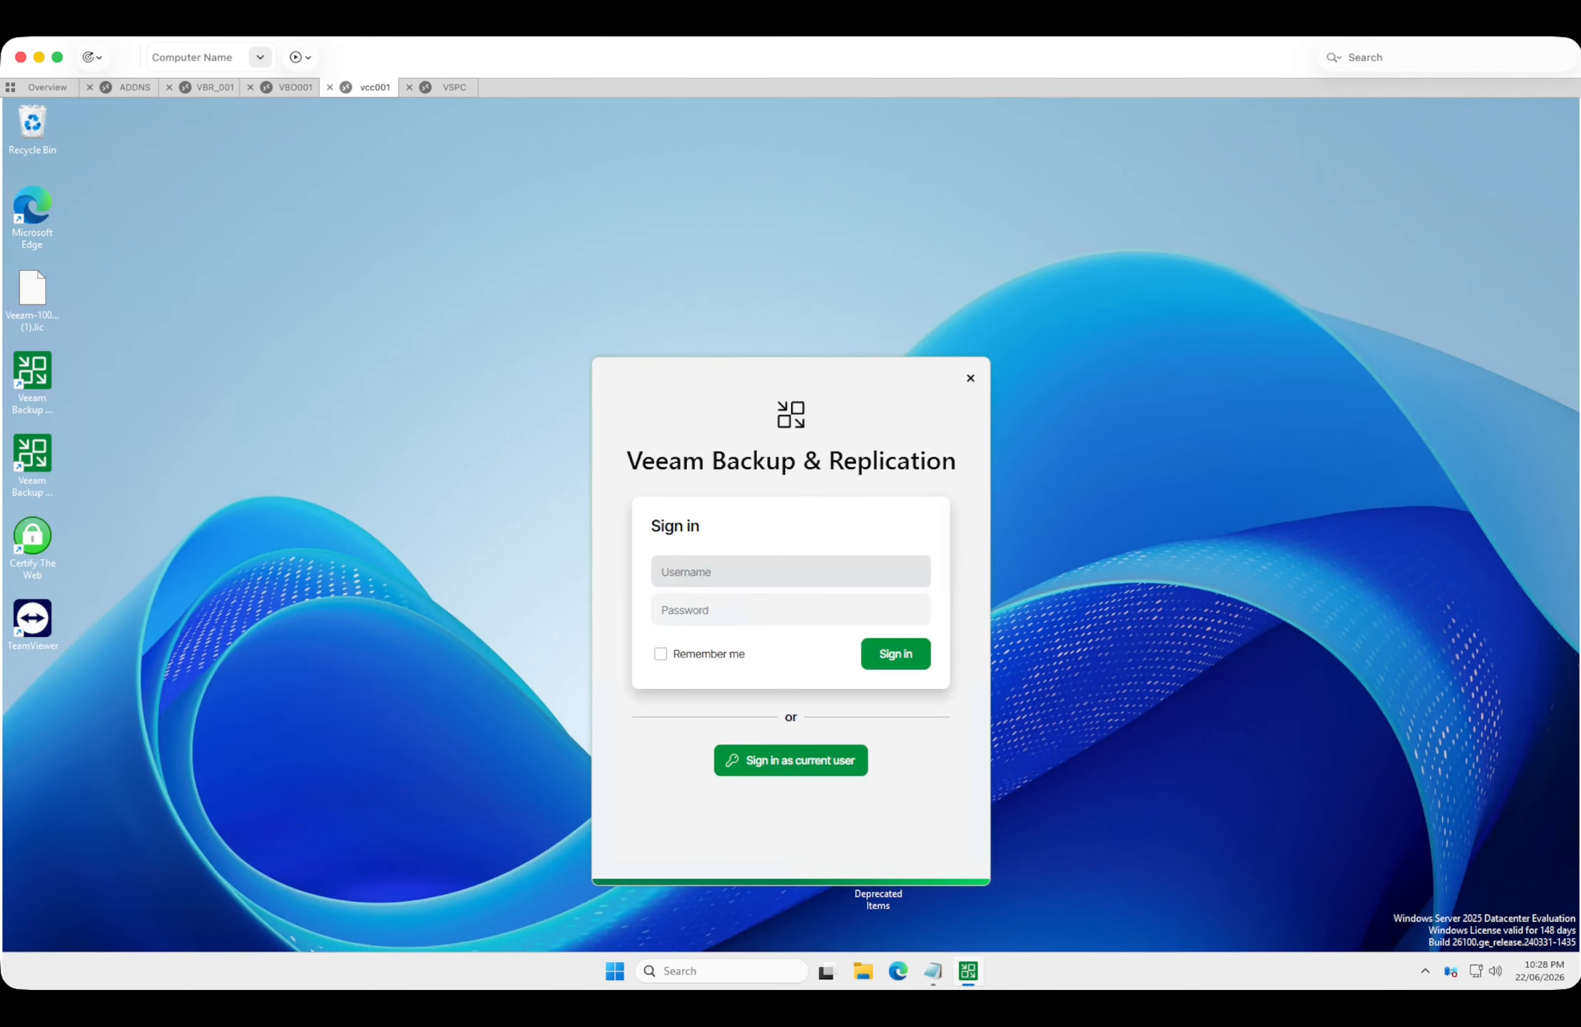
left_click(721, 572)
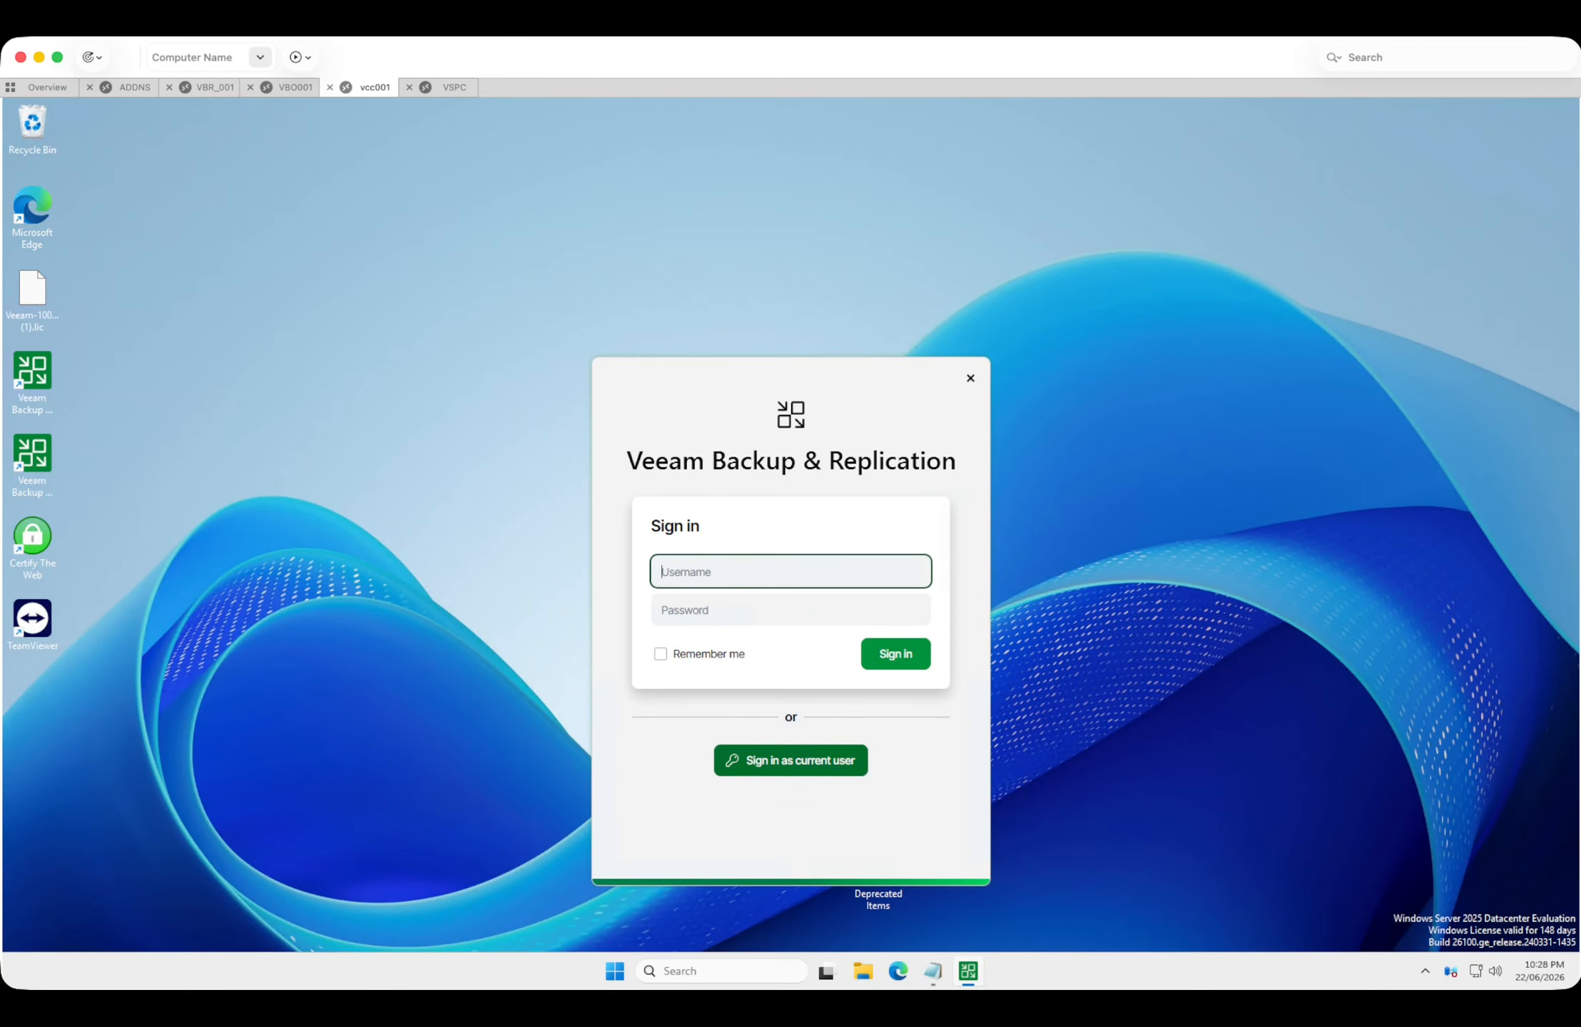
left_click(790, 761)
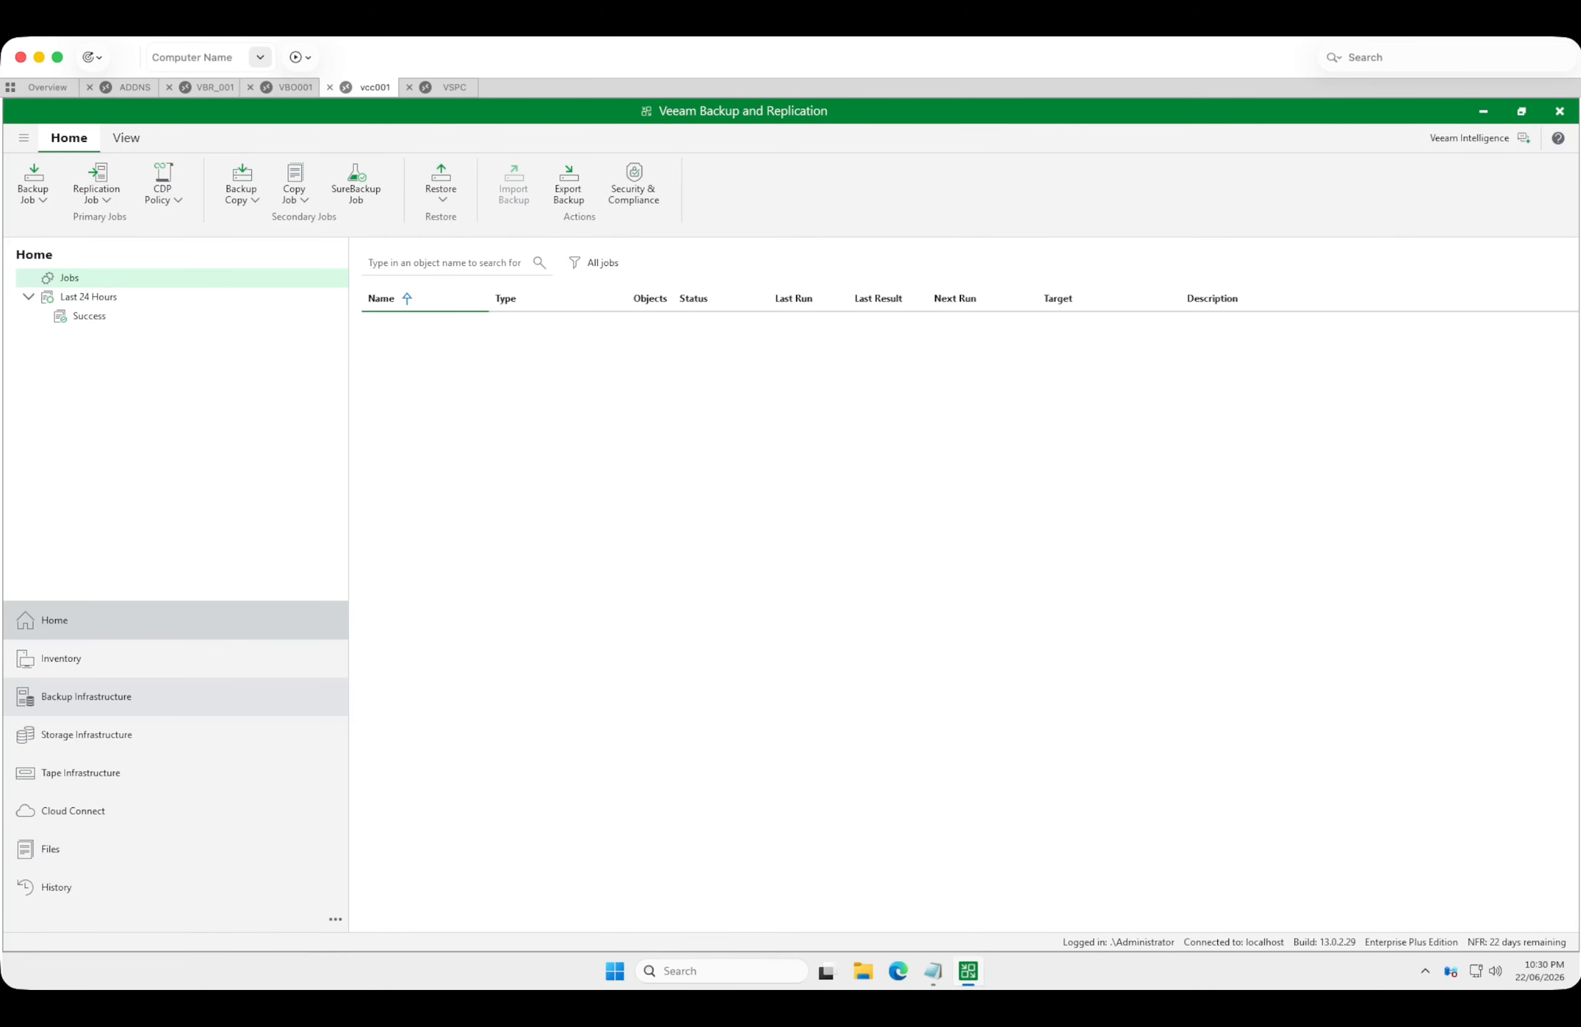
Check the backup proxies and repositories, plus the Cloud Connect tenants, cloud gateways and gateway pools, on the upgraded server.
left_click(85, 697)
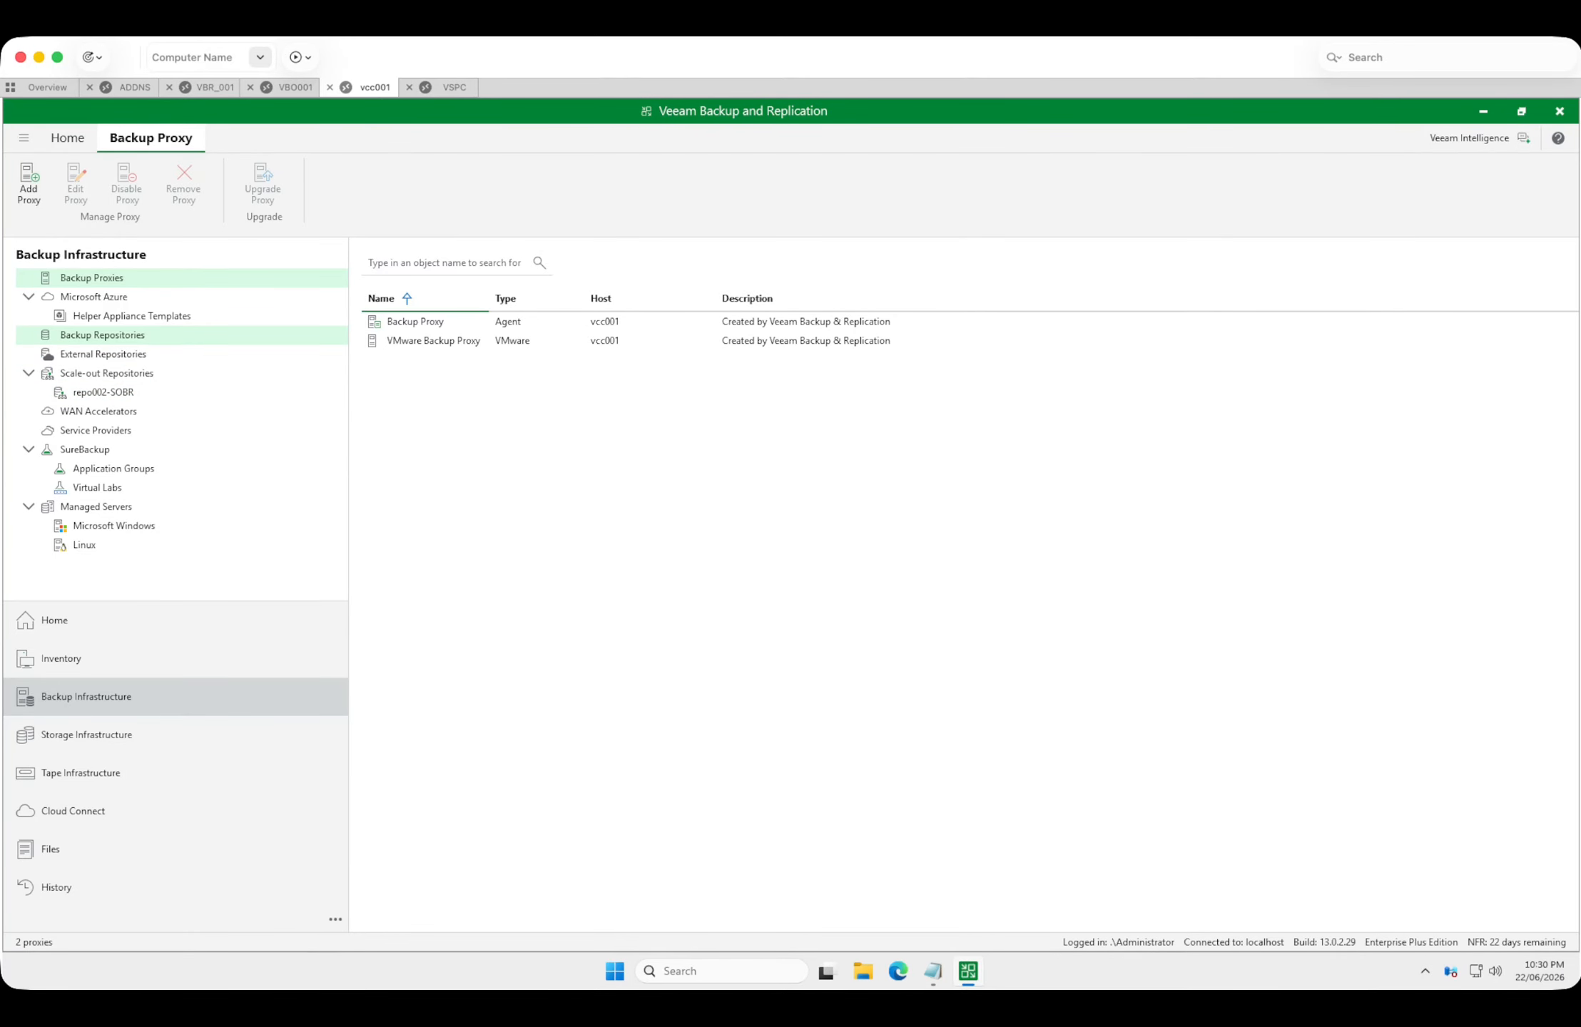
left_click(102, 335)
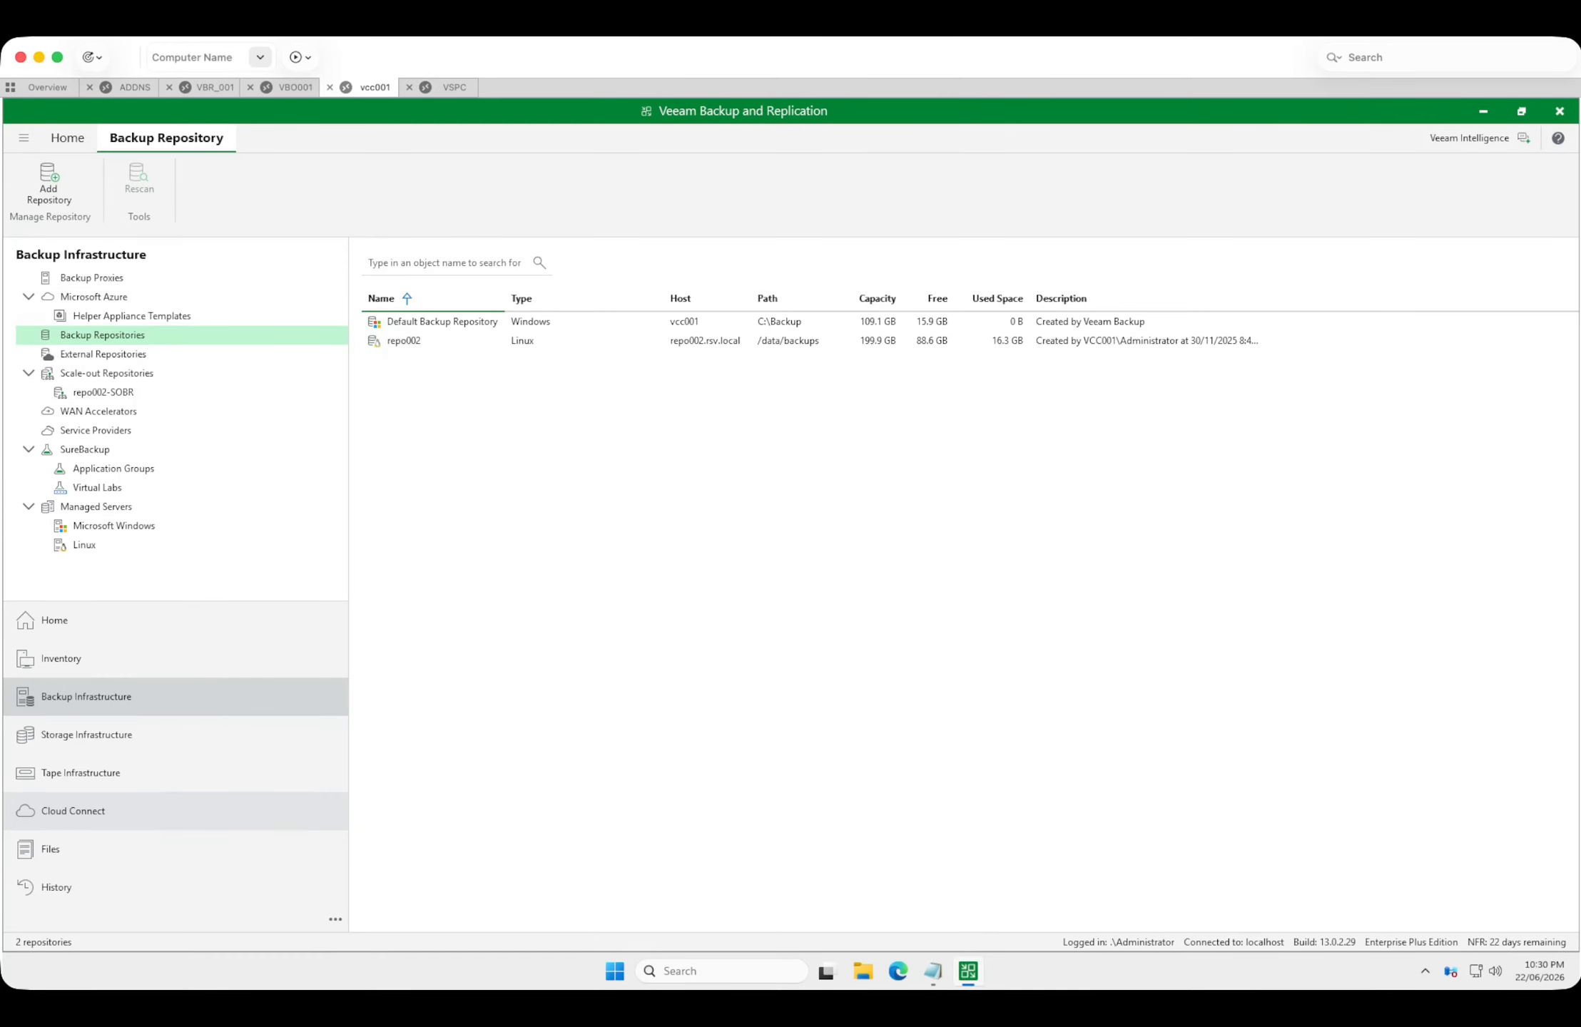
left_click(73, 811)
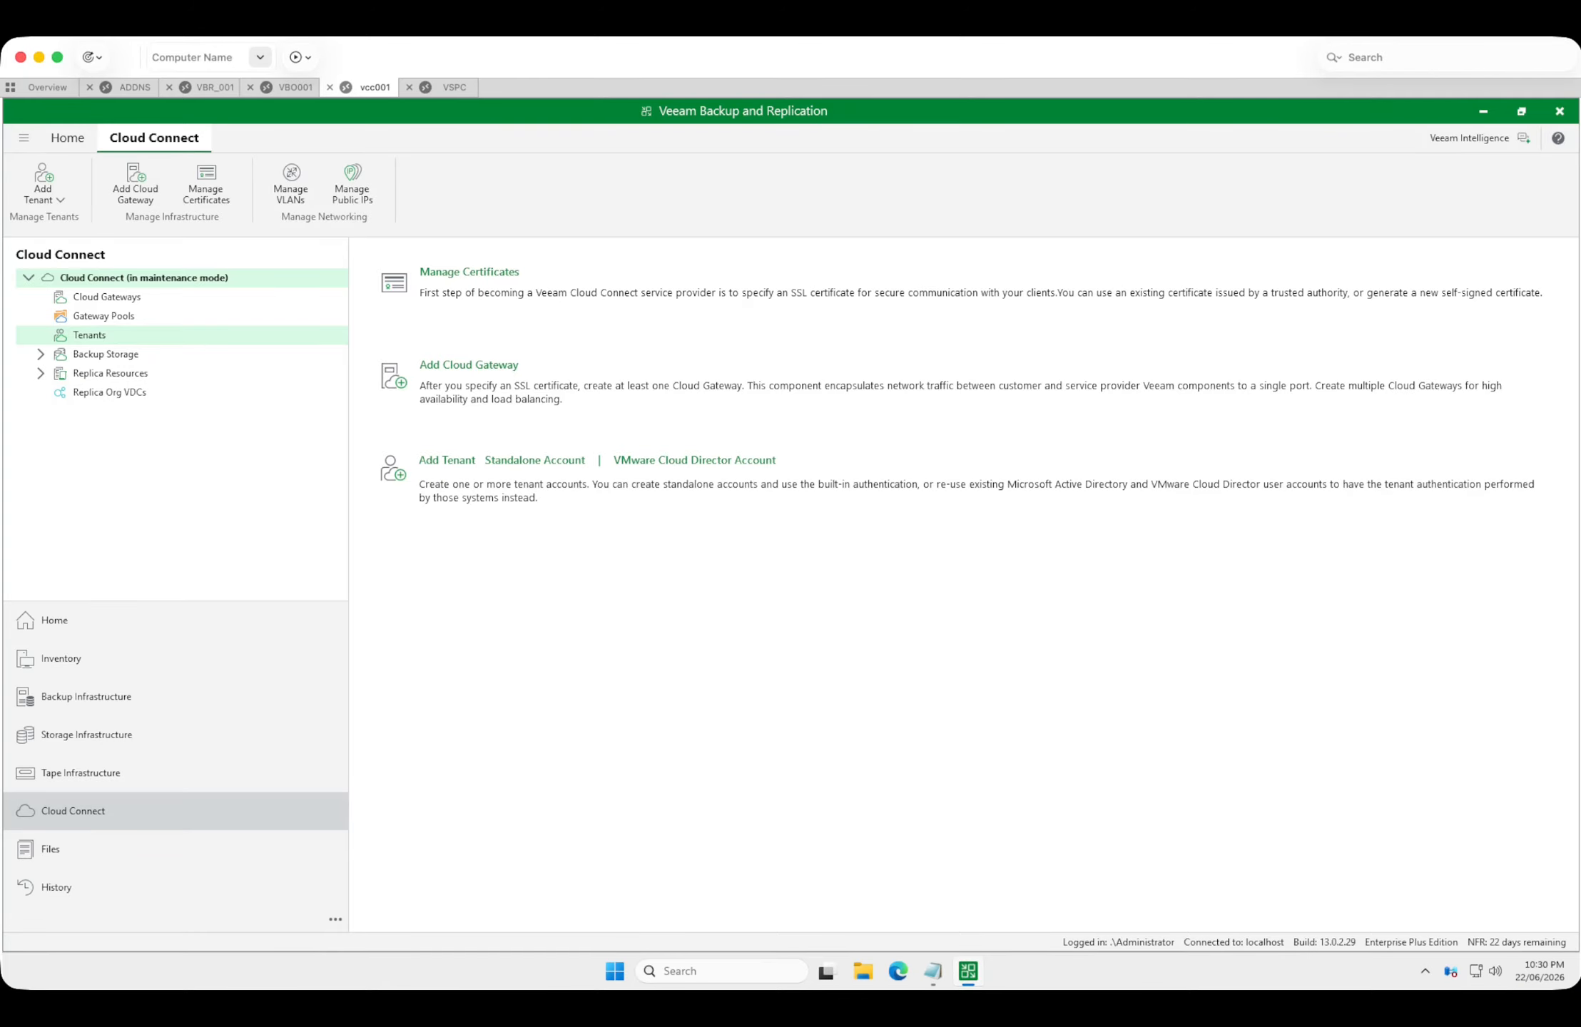
left_click(90, 335)
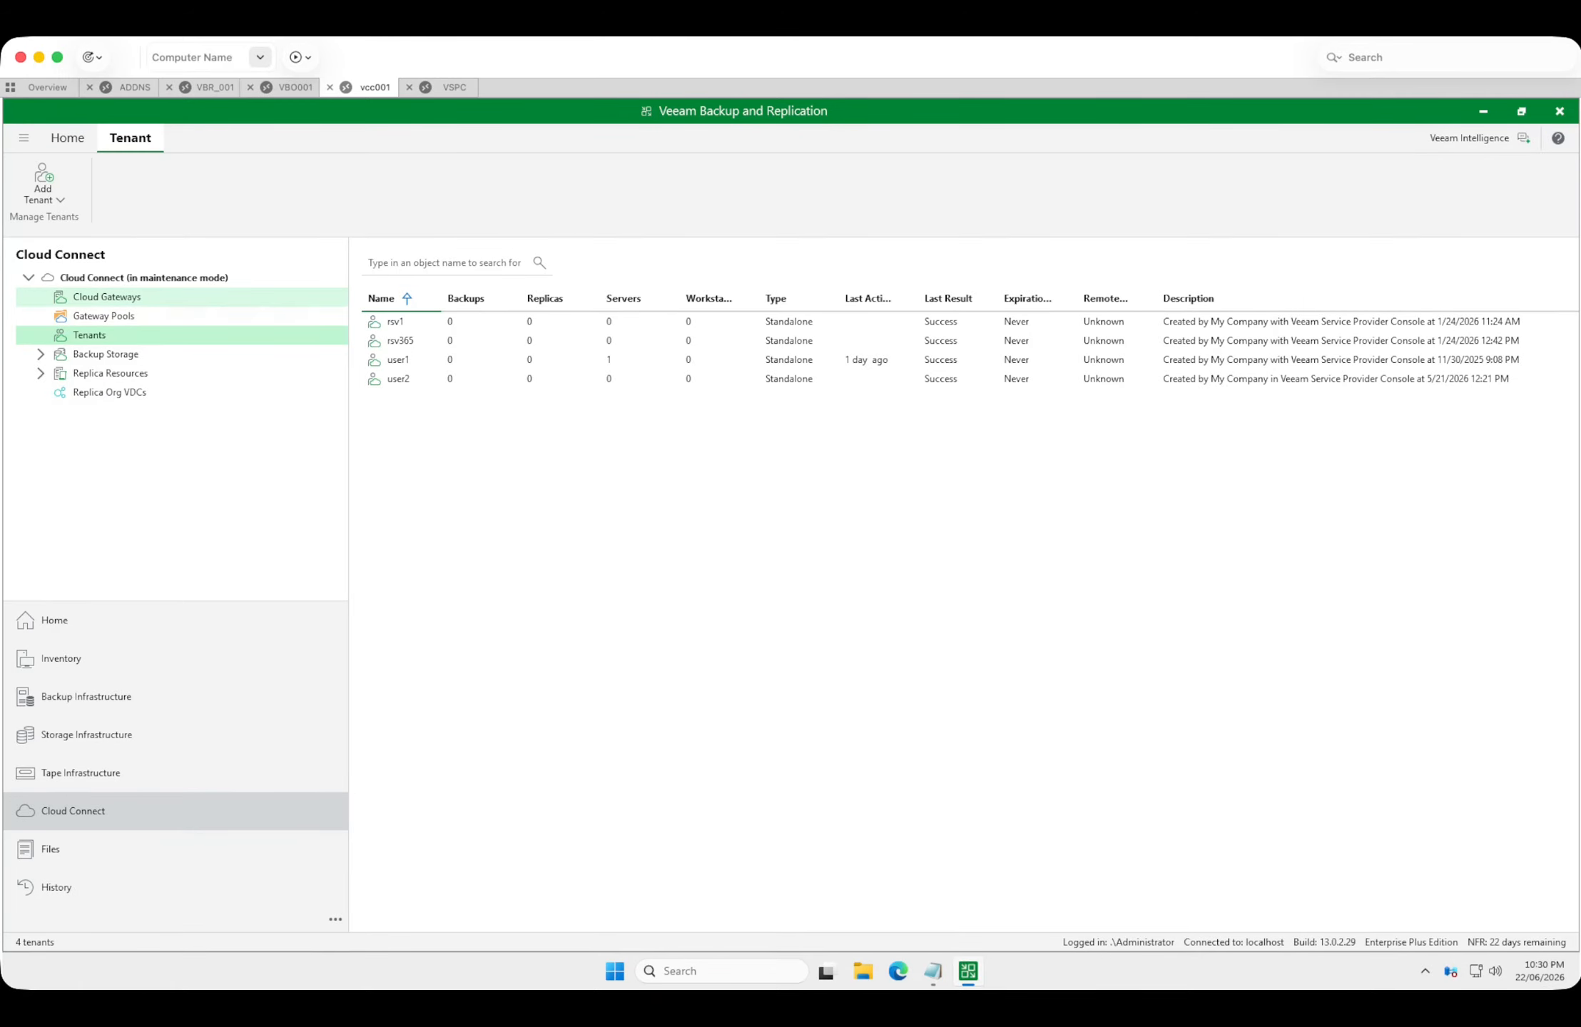
left_click(107, 297)
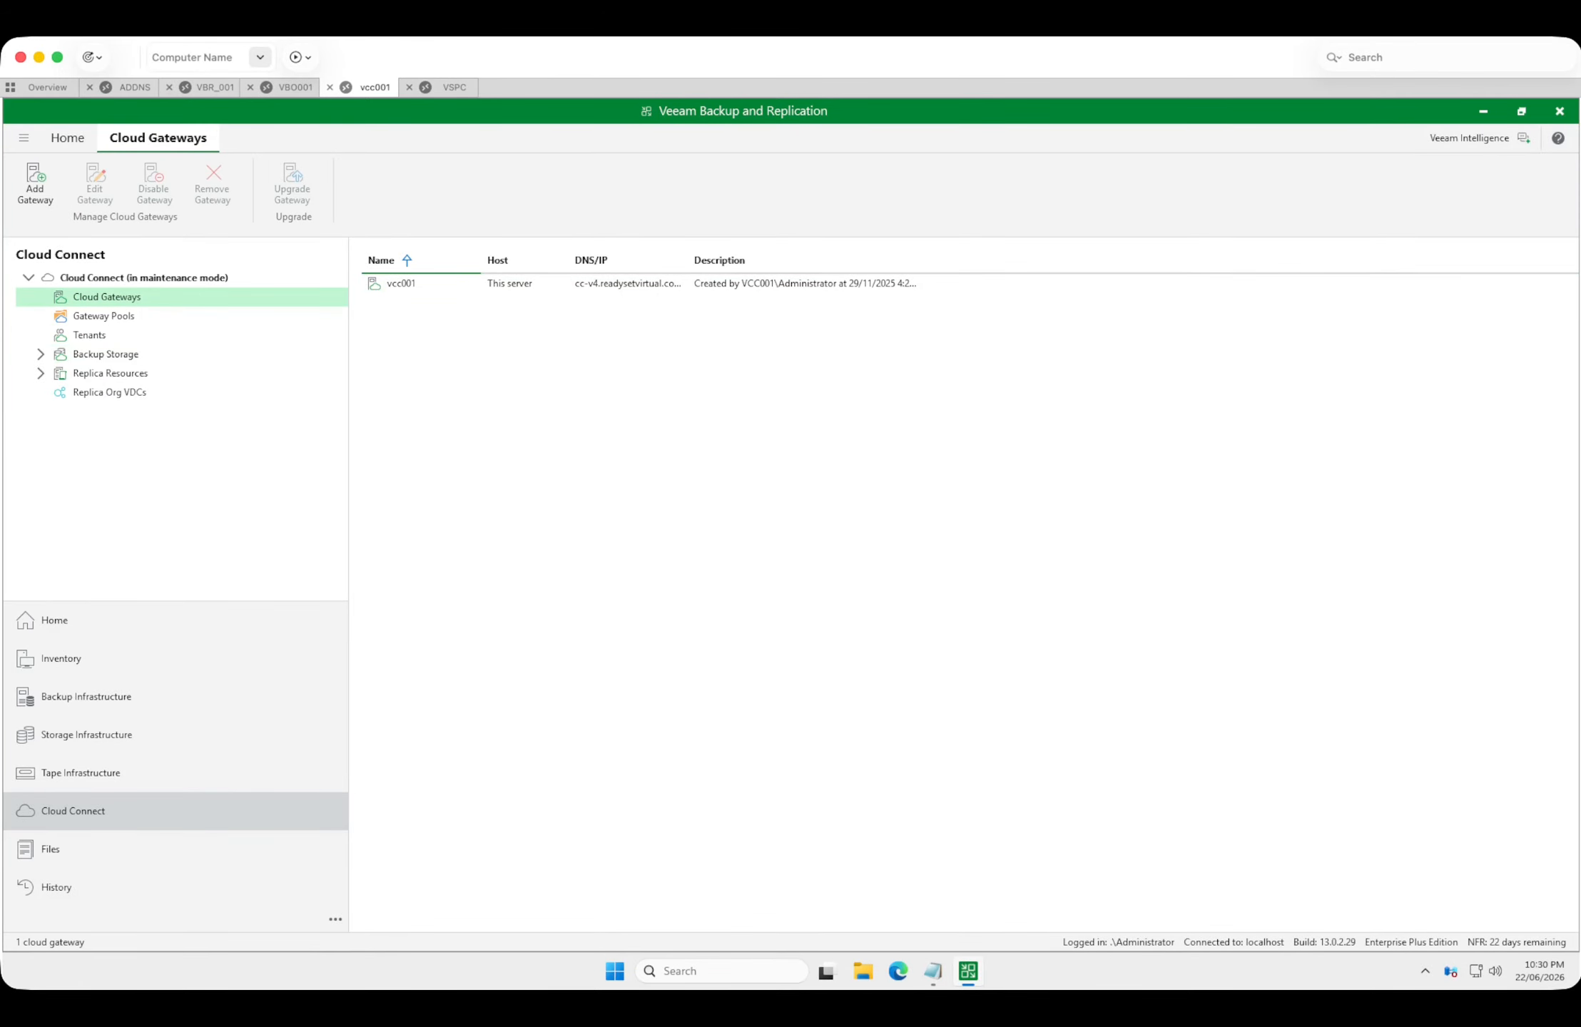
left_click(401, 284)
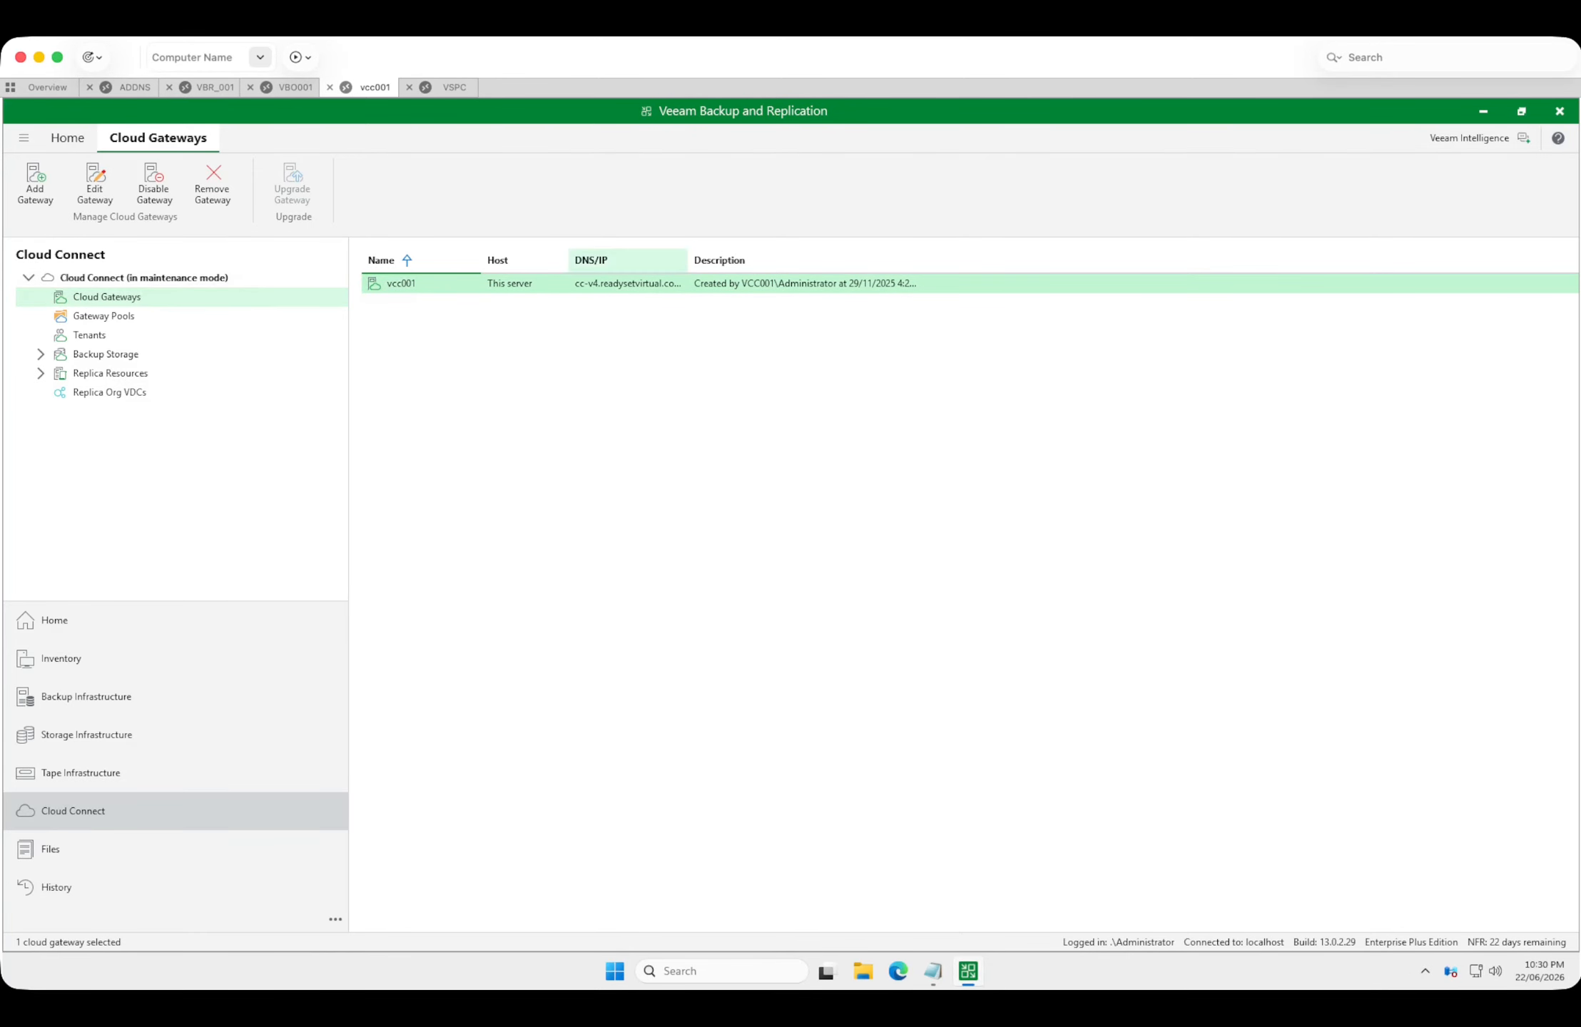
left_click(103, 316)
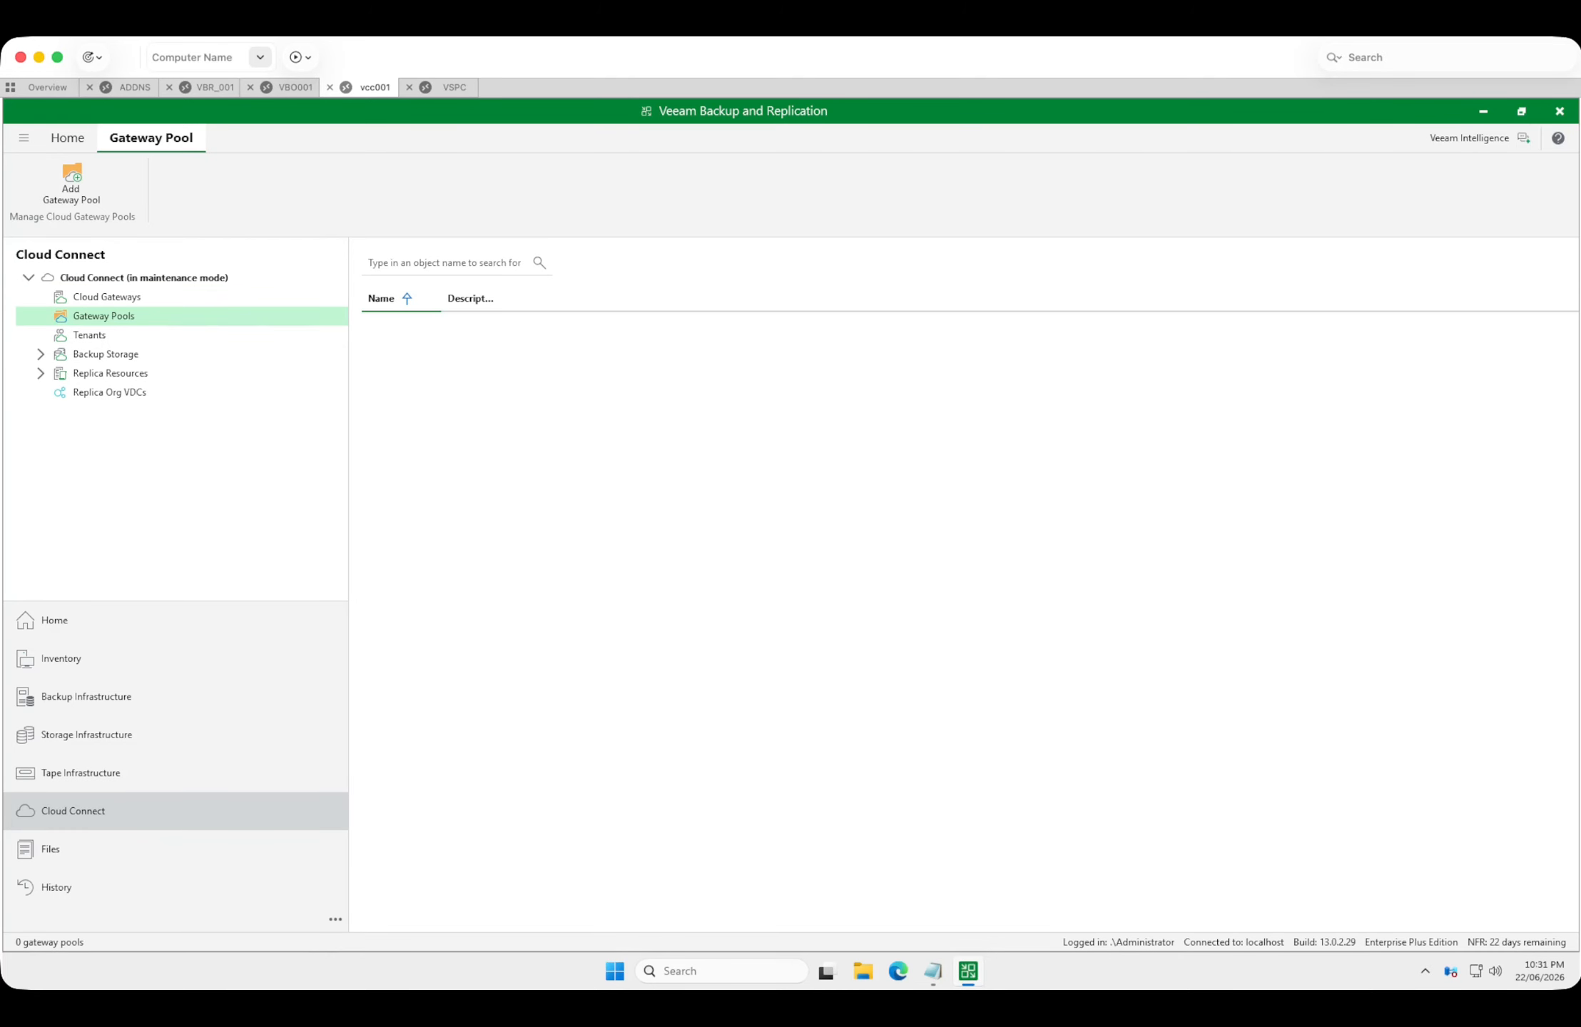
Switch to the VSPC session, close the task details, and check vcc001's server version, tenant management and agent status under Cloud Connect Integration.
left_click(454, 87)
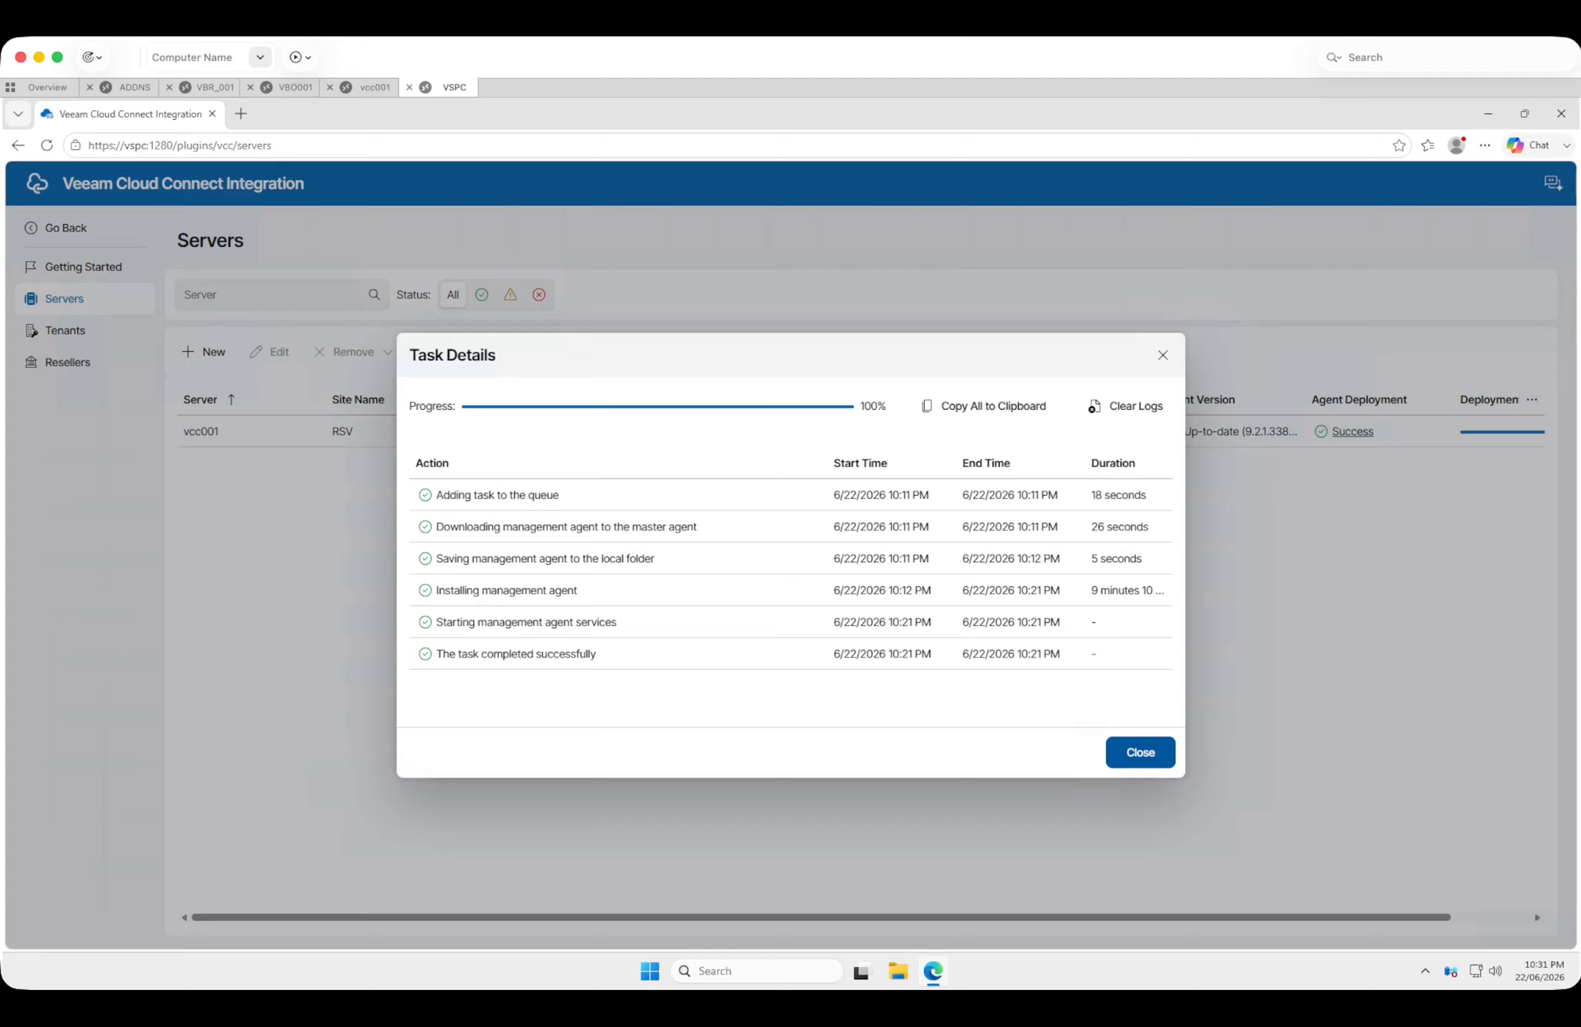
left_click(1140, 752)
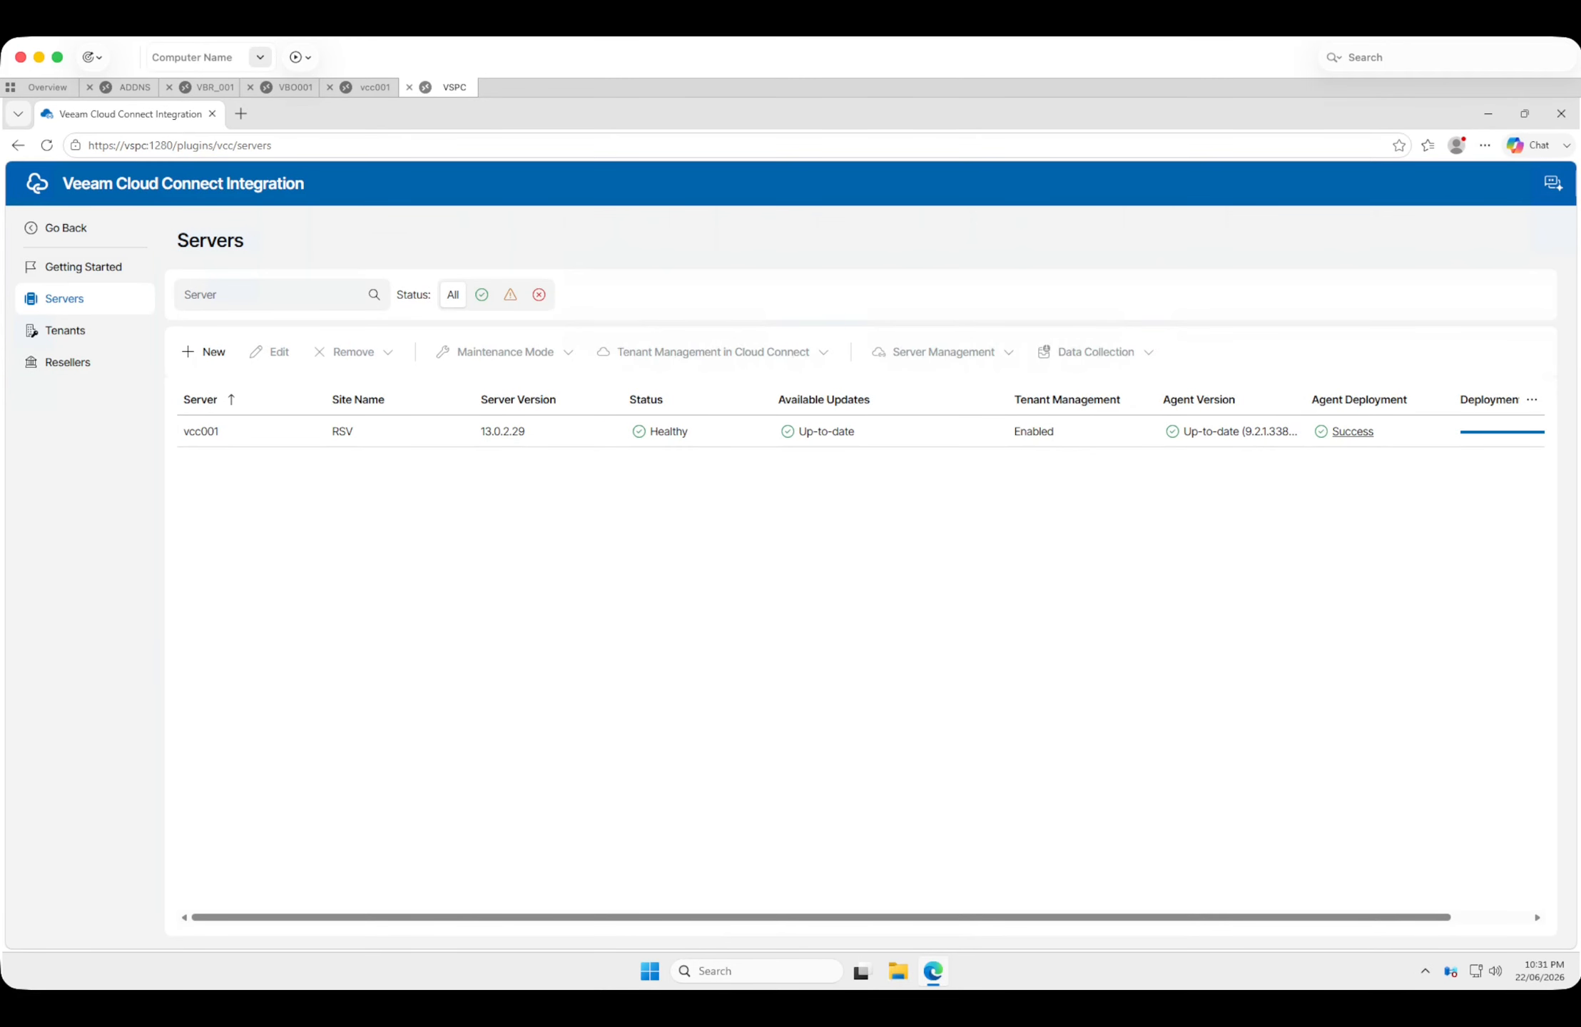
left_click_drag(527, 431, 479, 432)
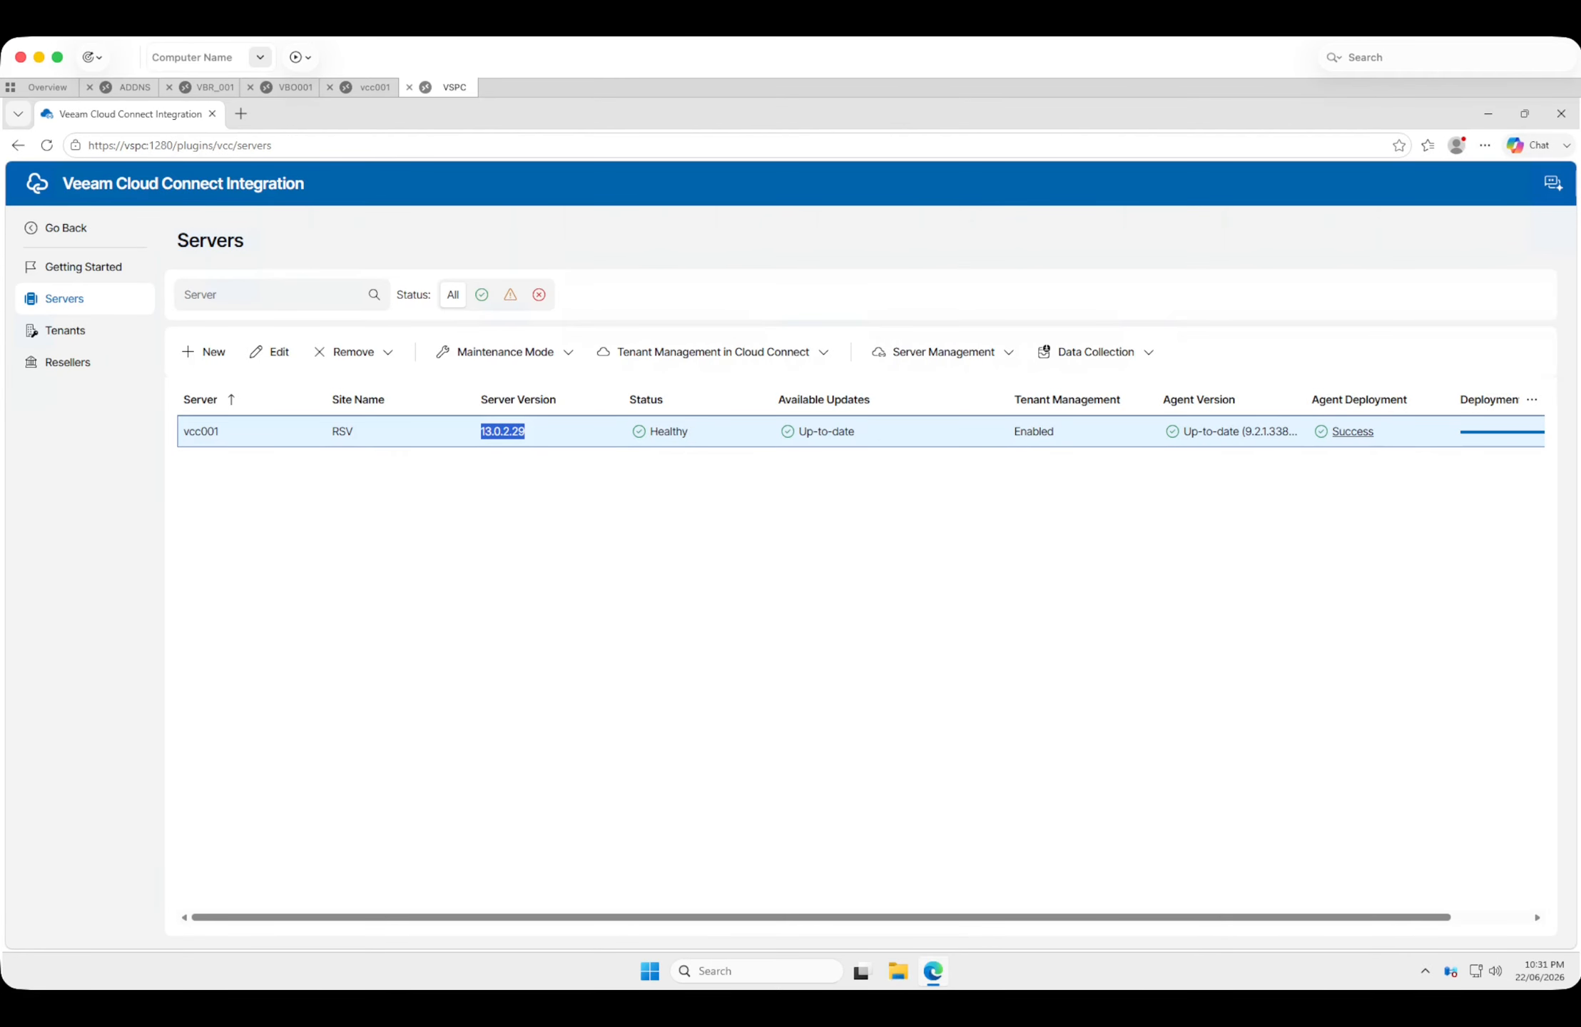
left_click_drag(1013, 432, 1301, 432)
left_click(1301, 433)
right_click(564, 657)
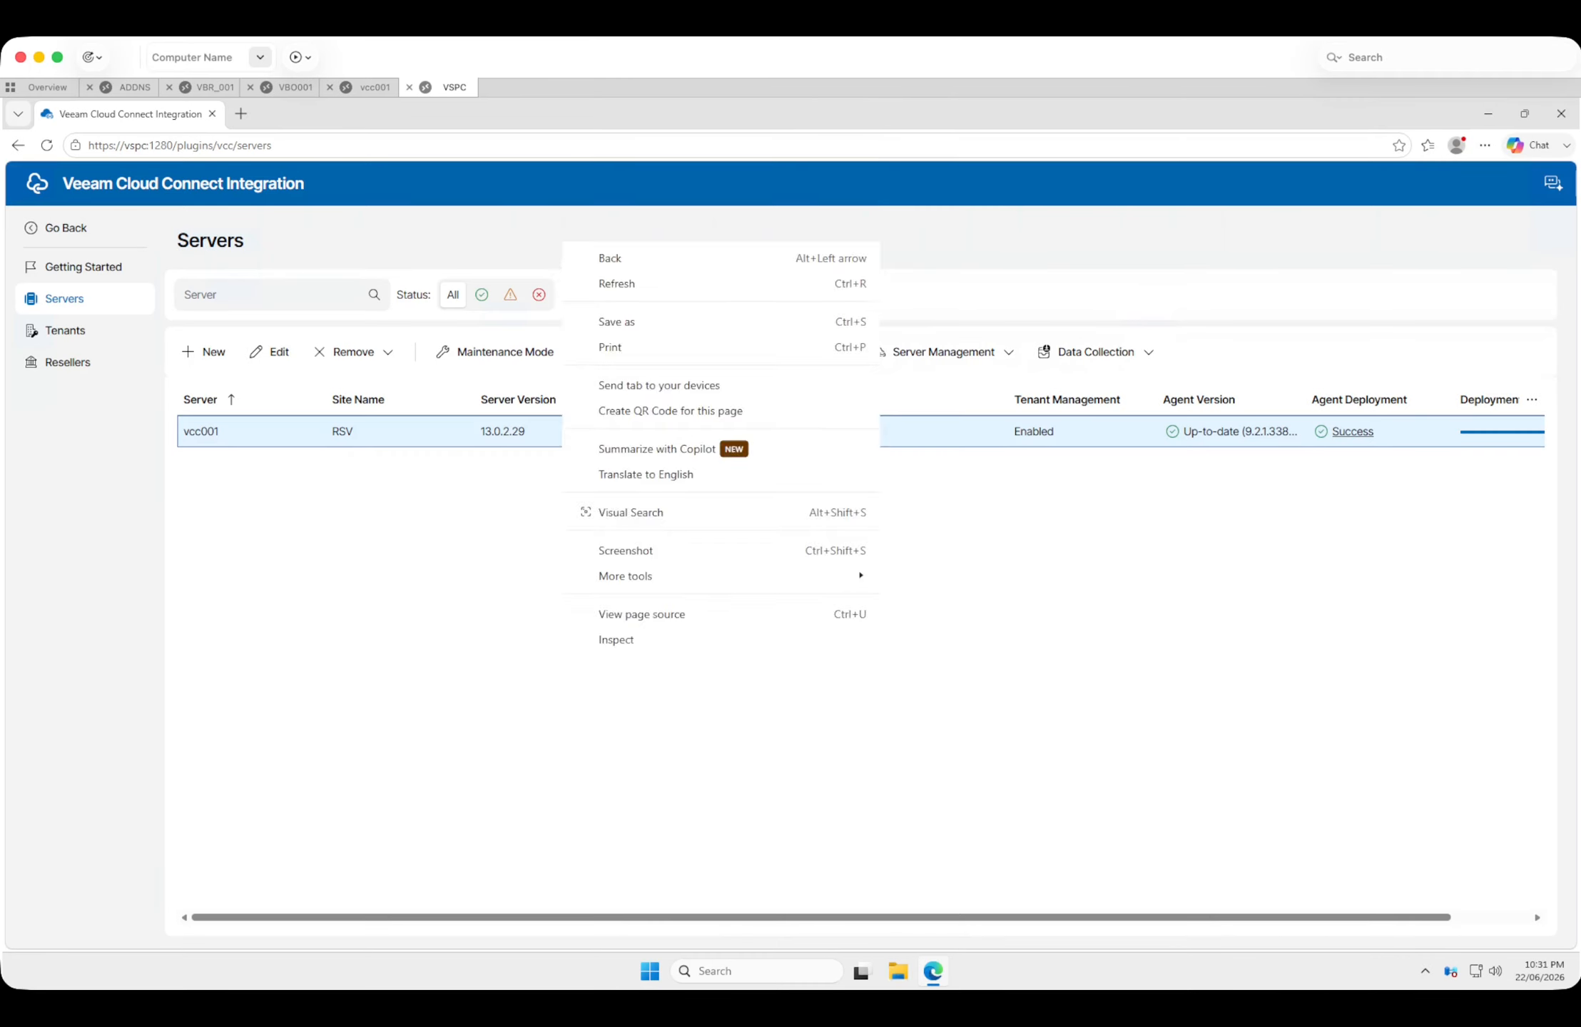
left_click(549, 649)
left_click(83, 267)
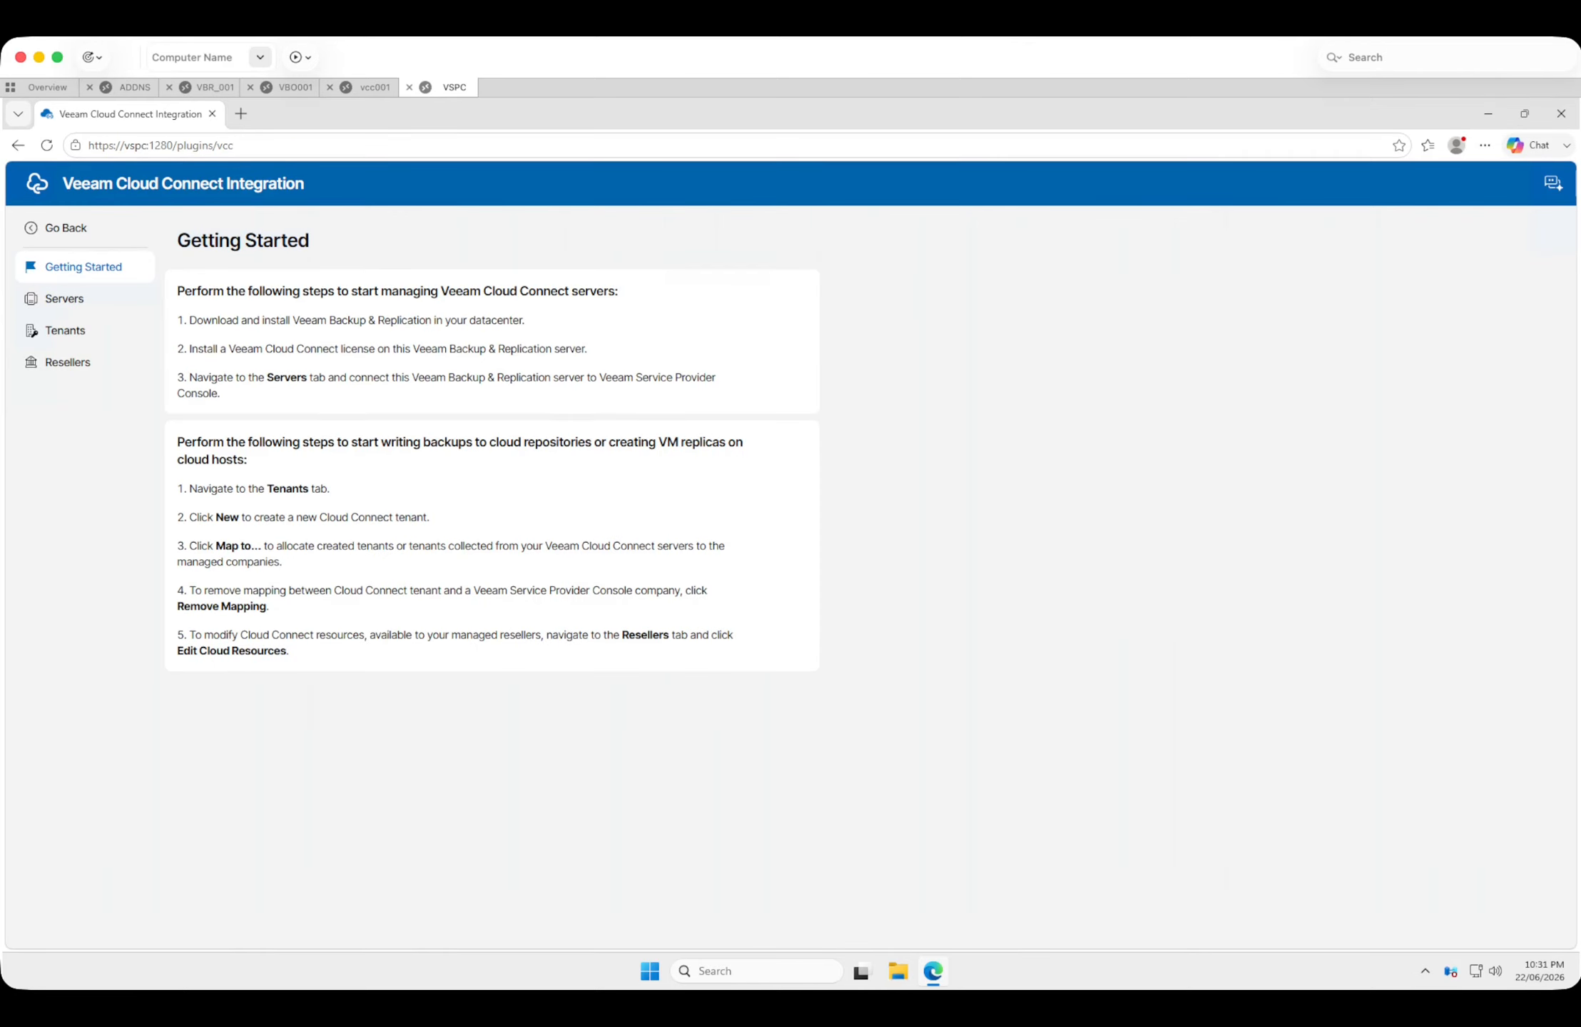
Switch to the VBR_001 session, rescan the cloud repository "repo", and close the synchronization log.
left_click(214, 87)
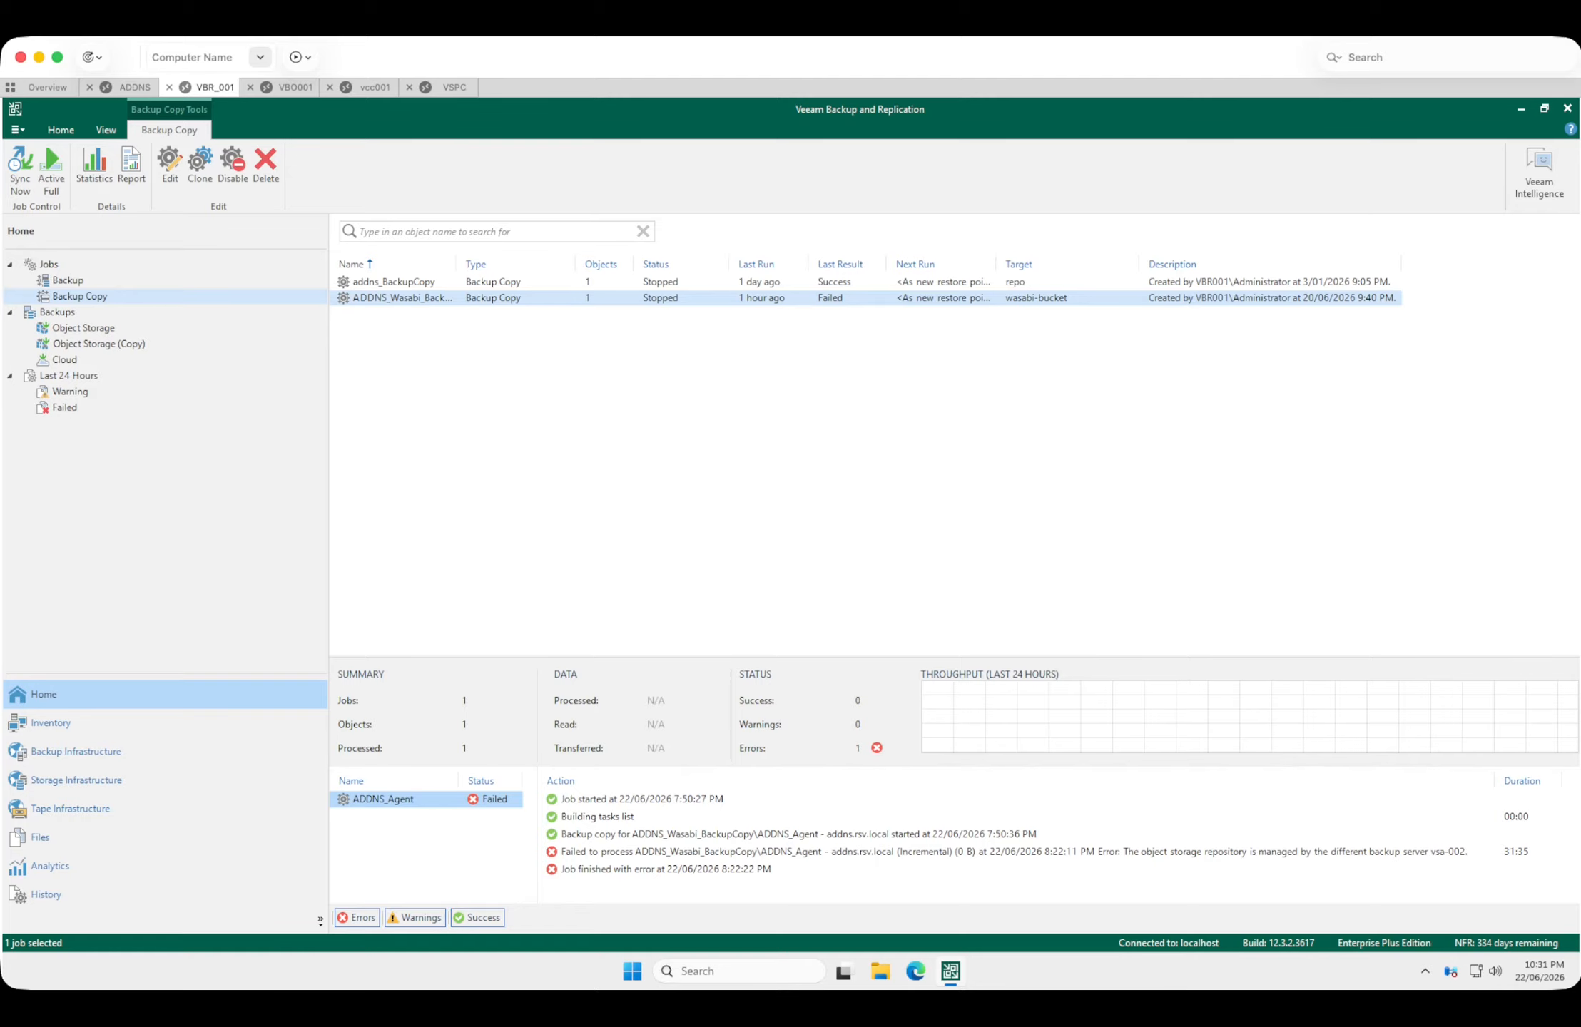
left_click(784, 442)
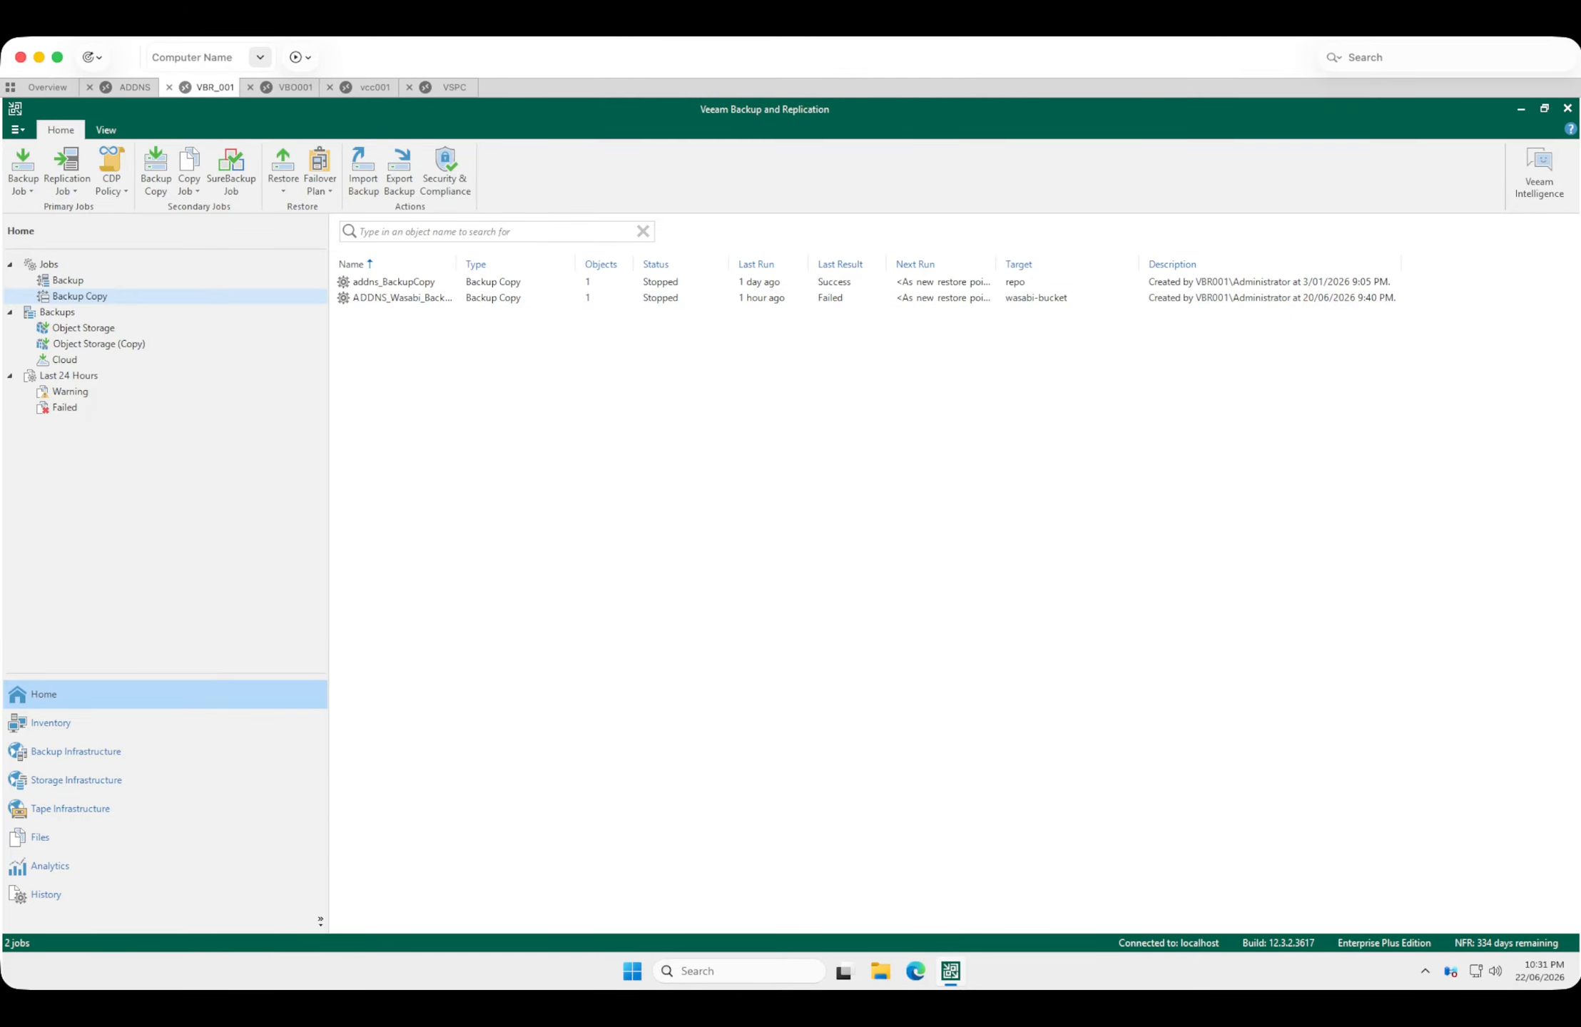
left_click(75, 751)
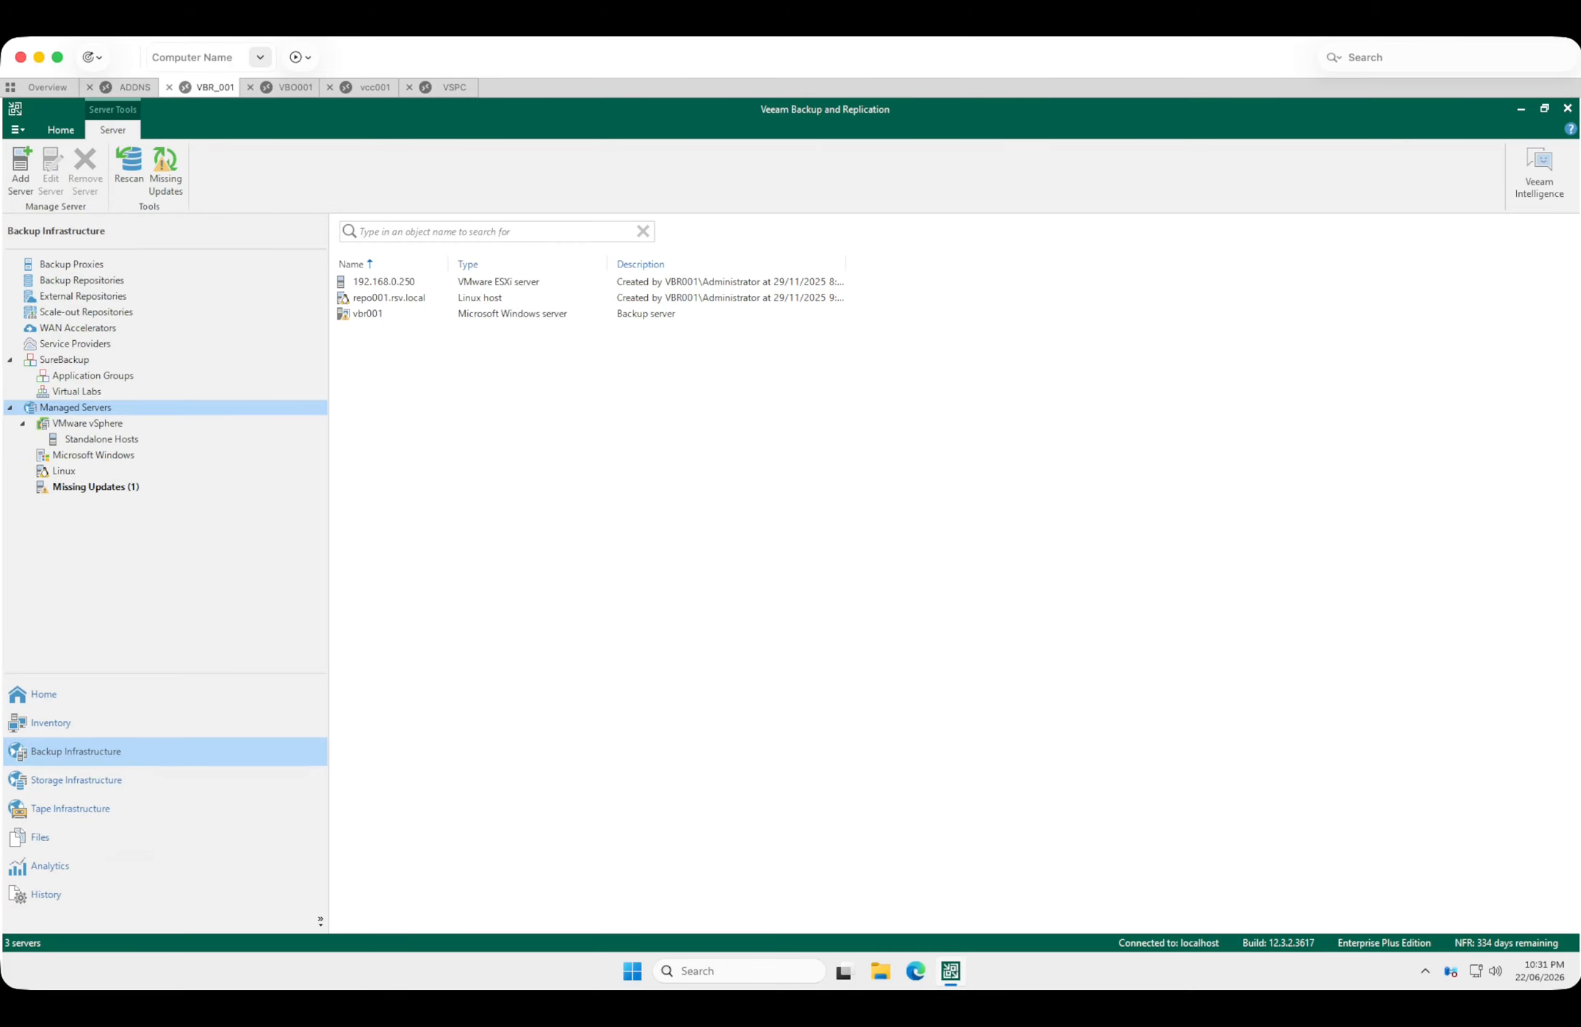
left_click(81, 281)
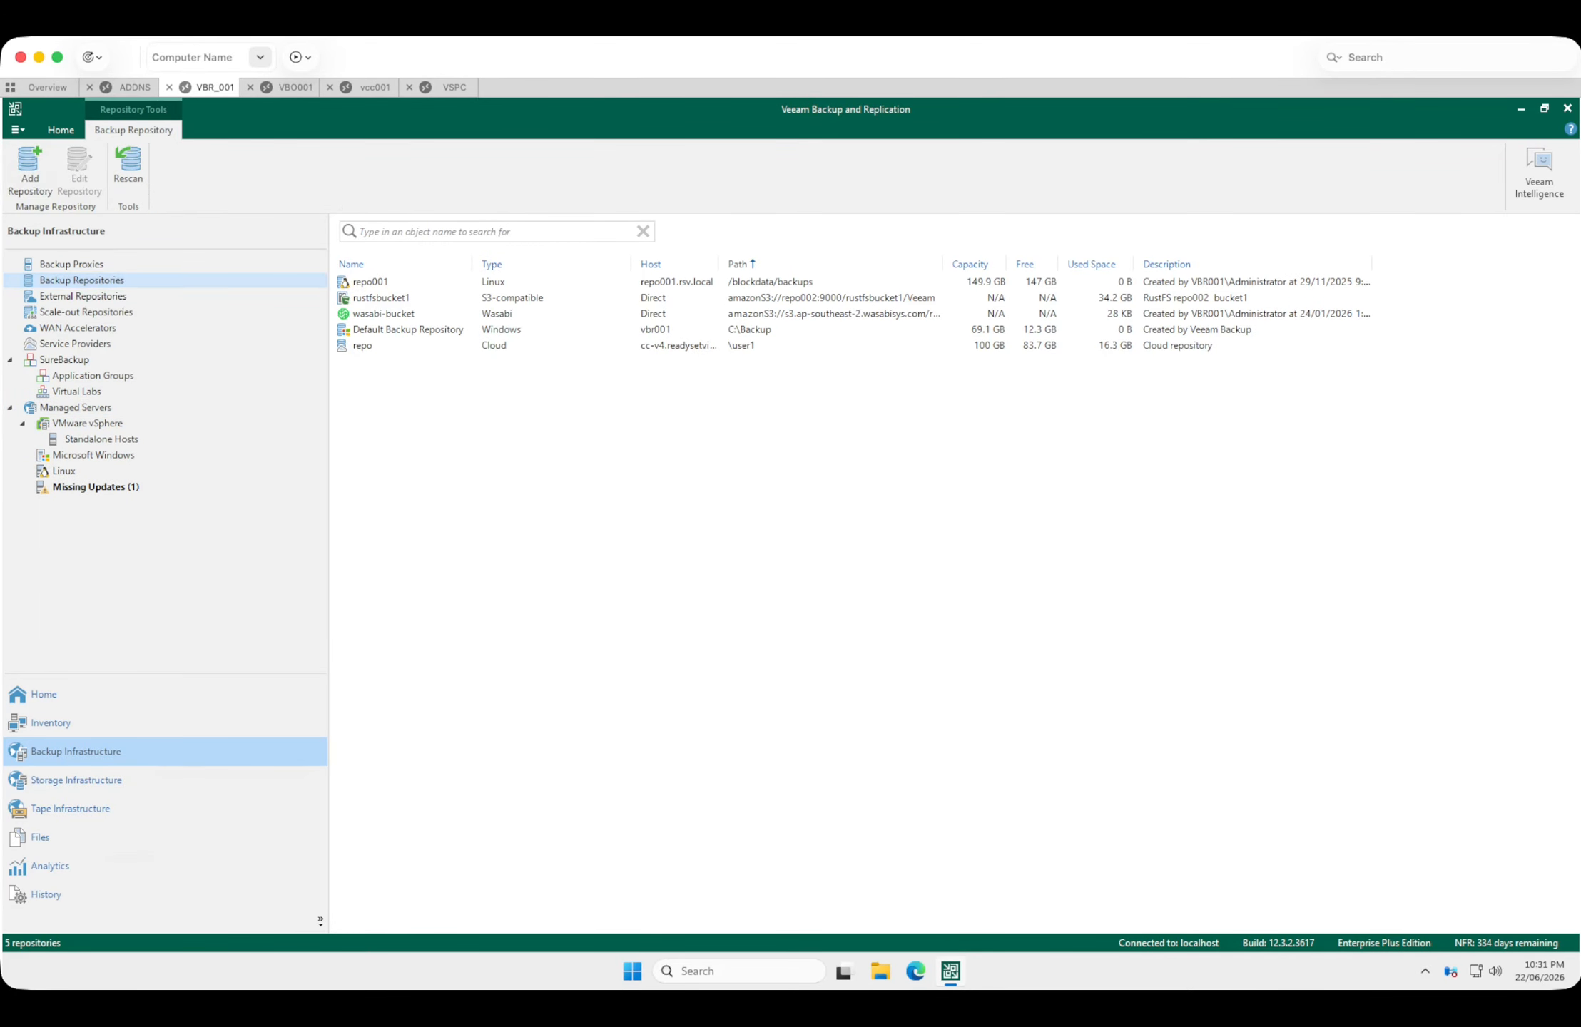
right_click(431, 345)
left_click(473, 354)
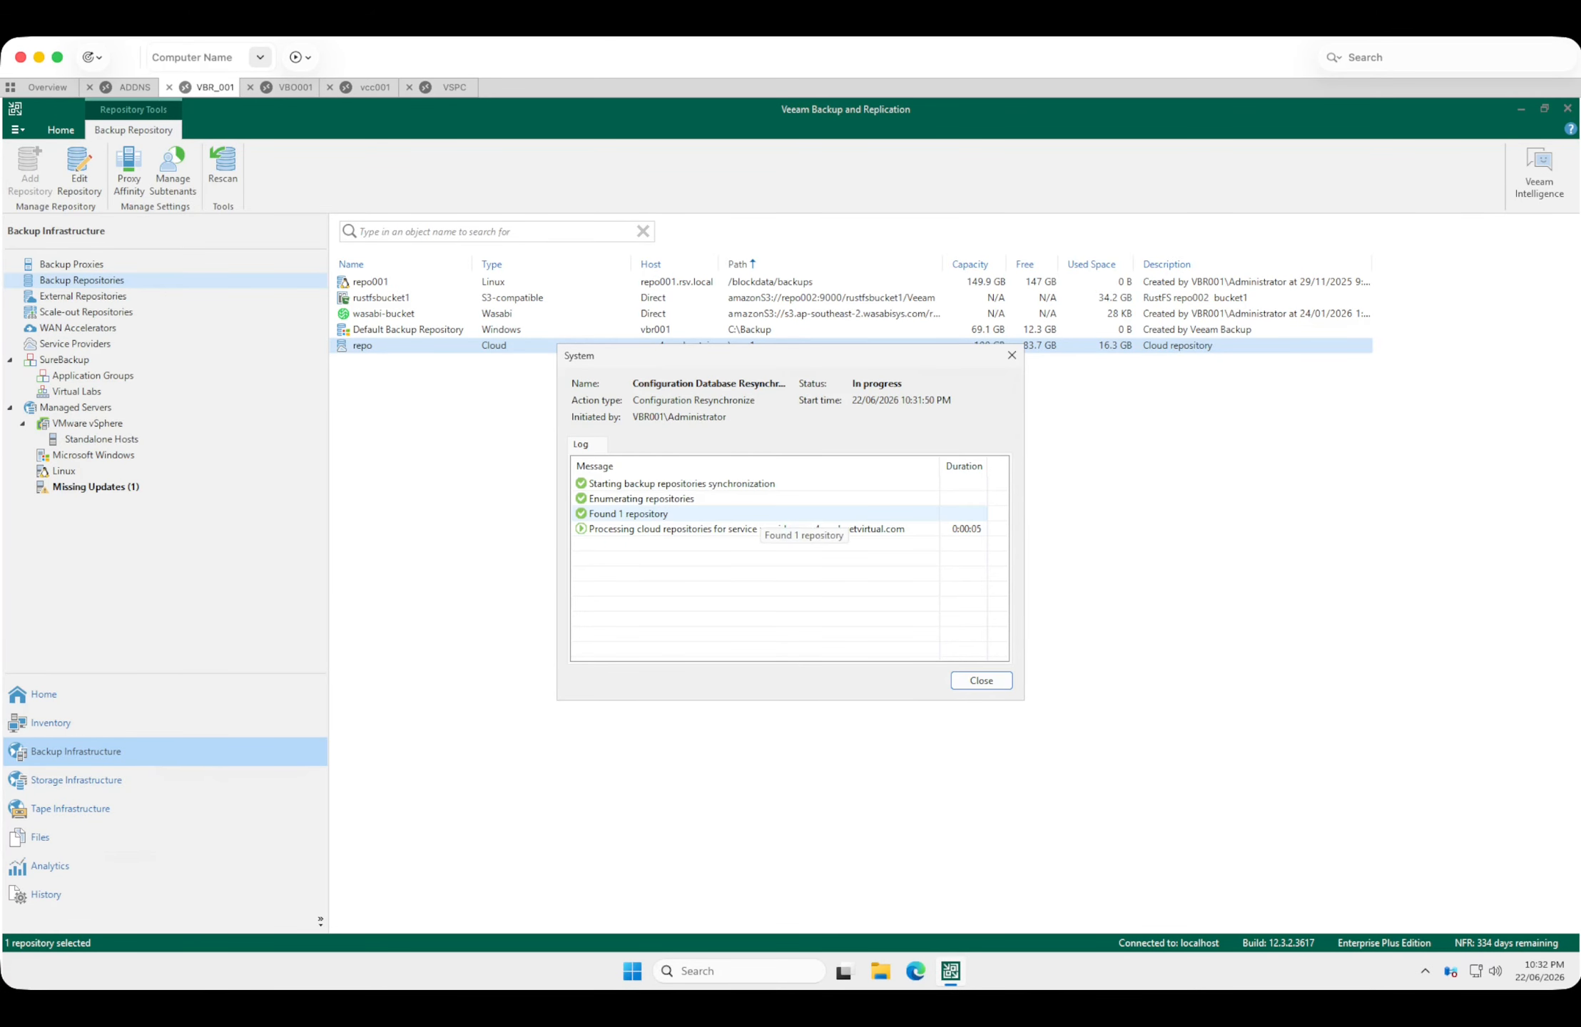
left_click(761, 528)
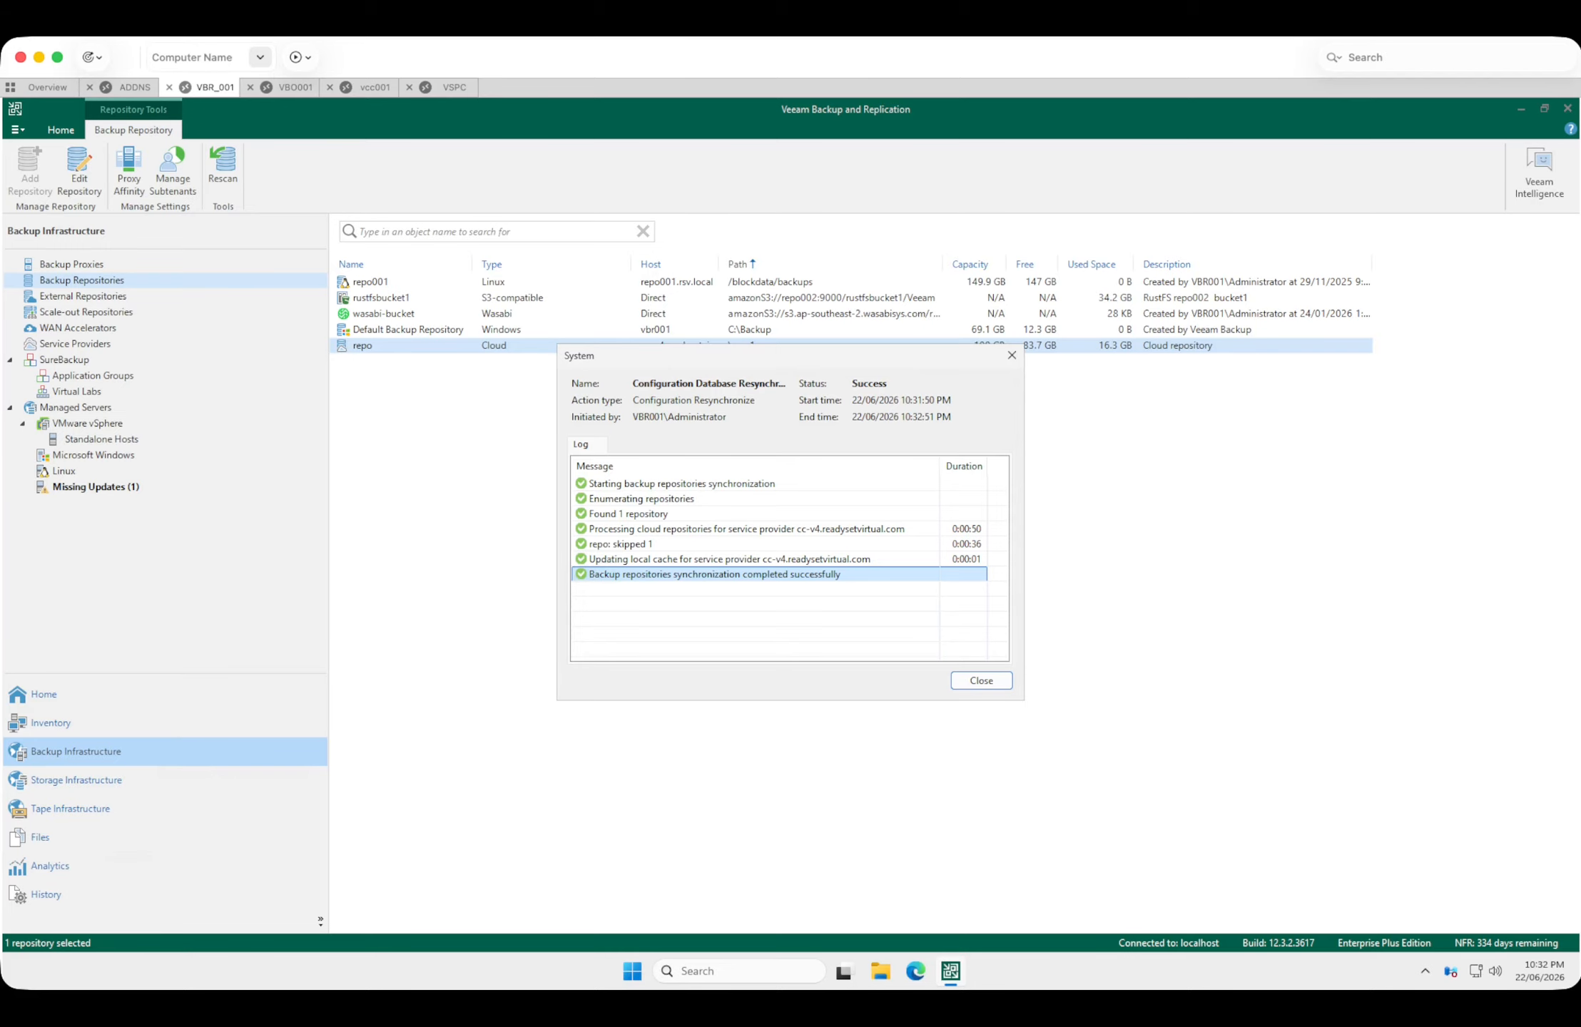
left_click(980, 680)
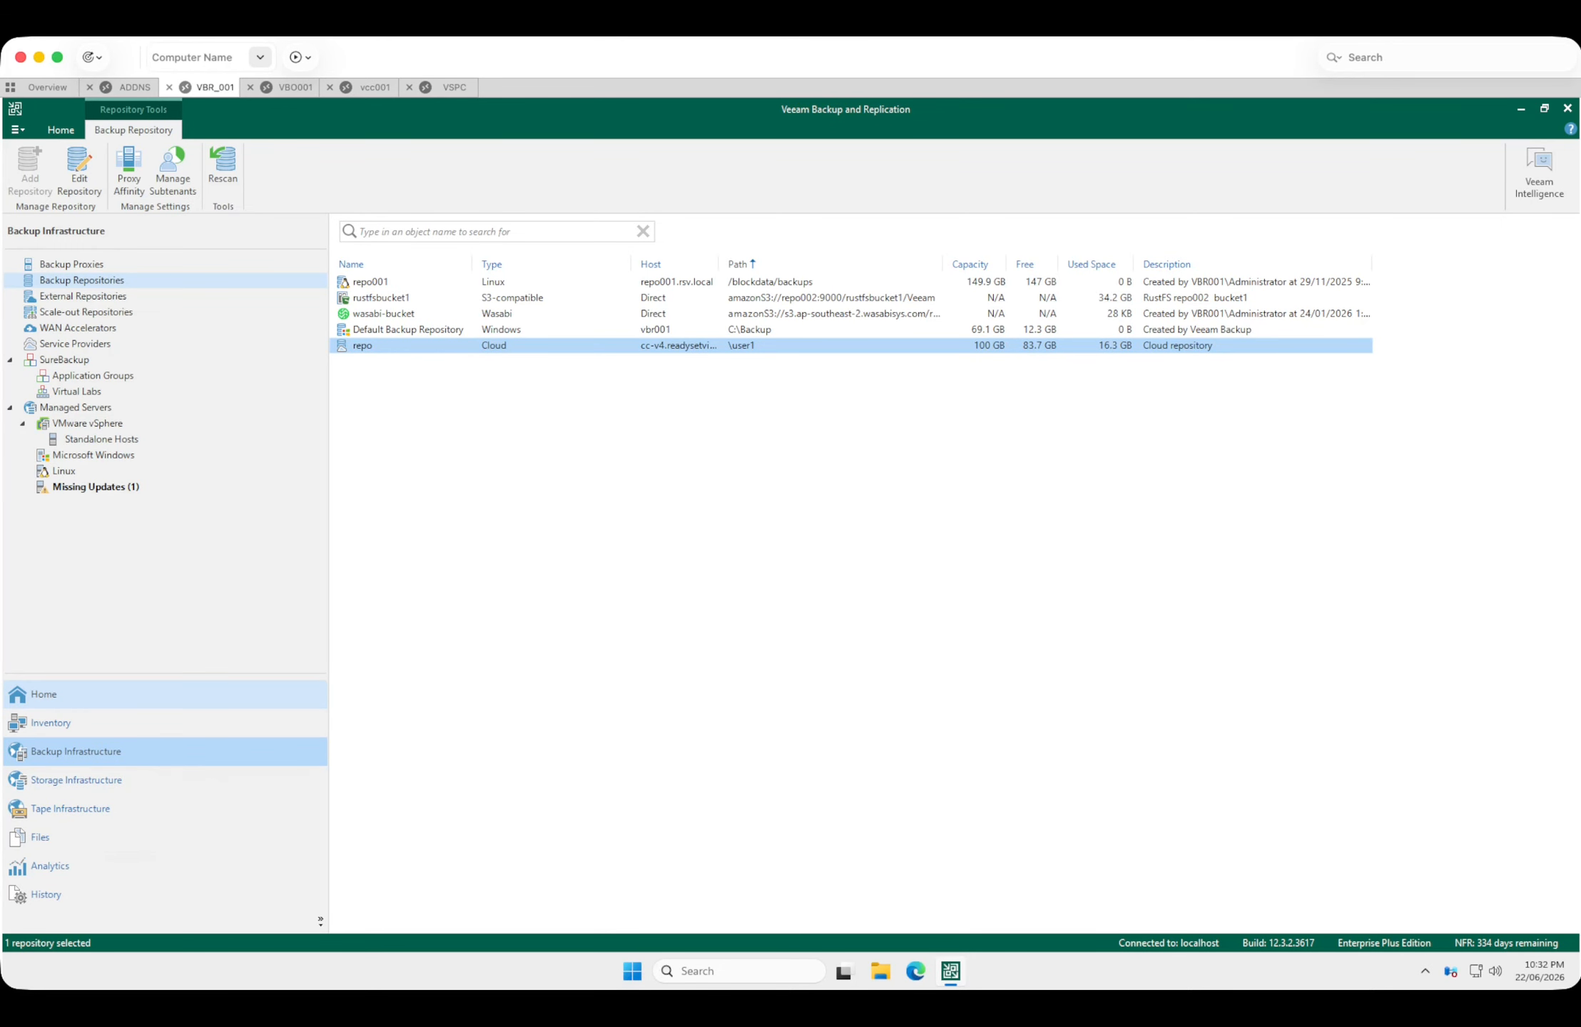
Inspect the restore point and backup file in the properties of the cloud backup addns_BackupCopy, and close them.
left_click(107, 695)
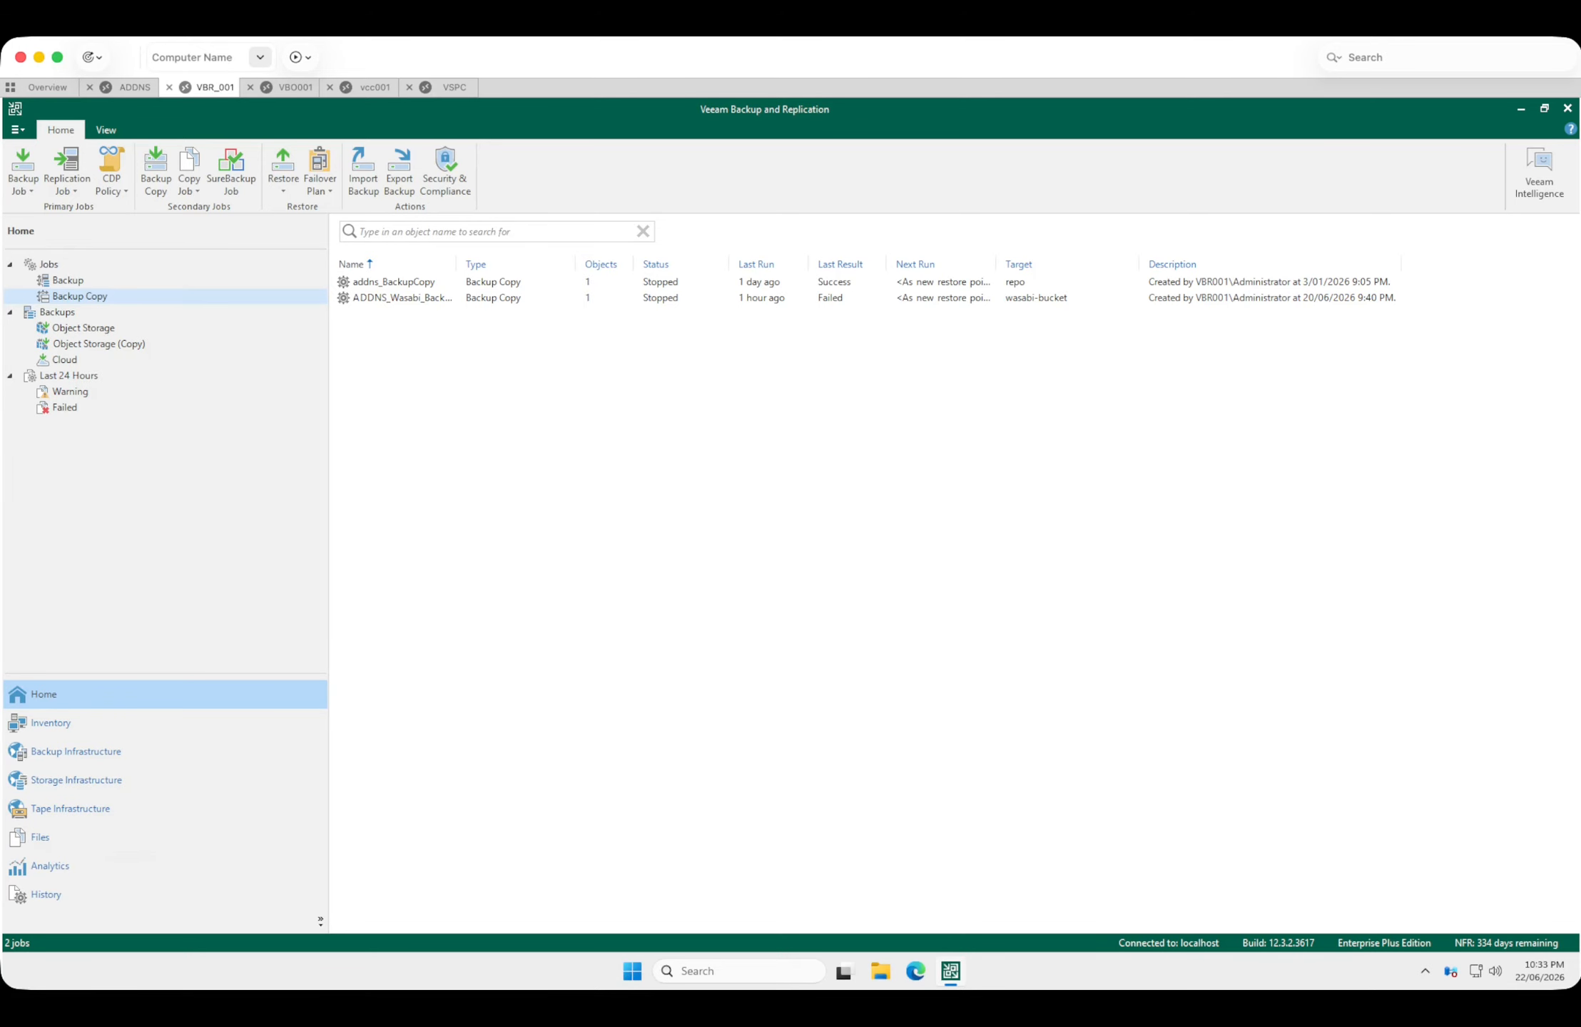
left_click(65, 360)
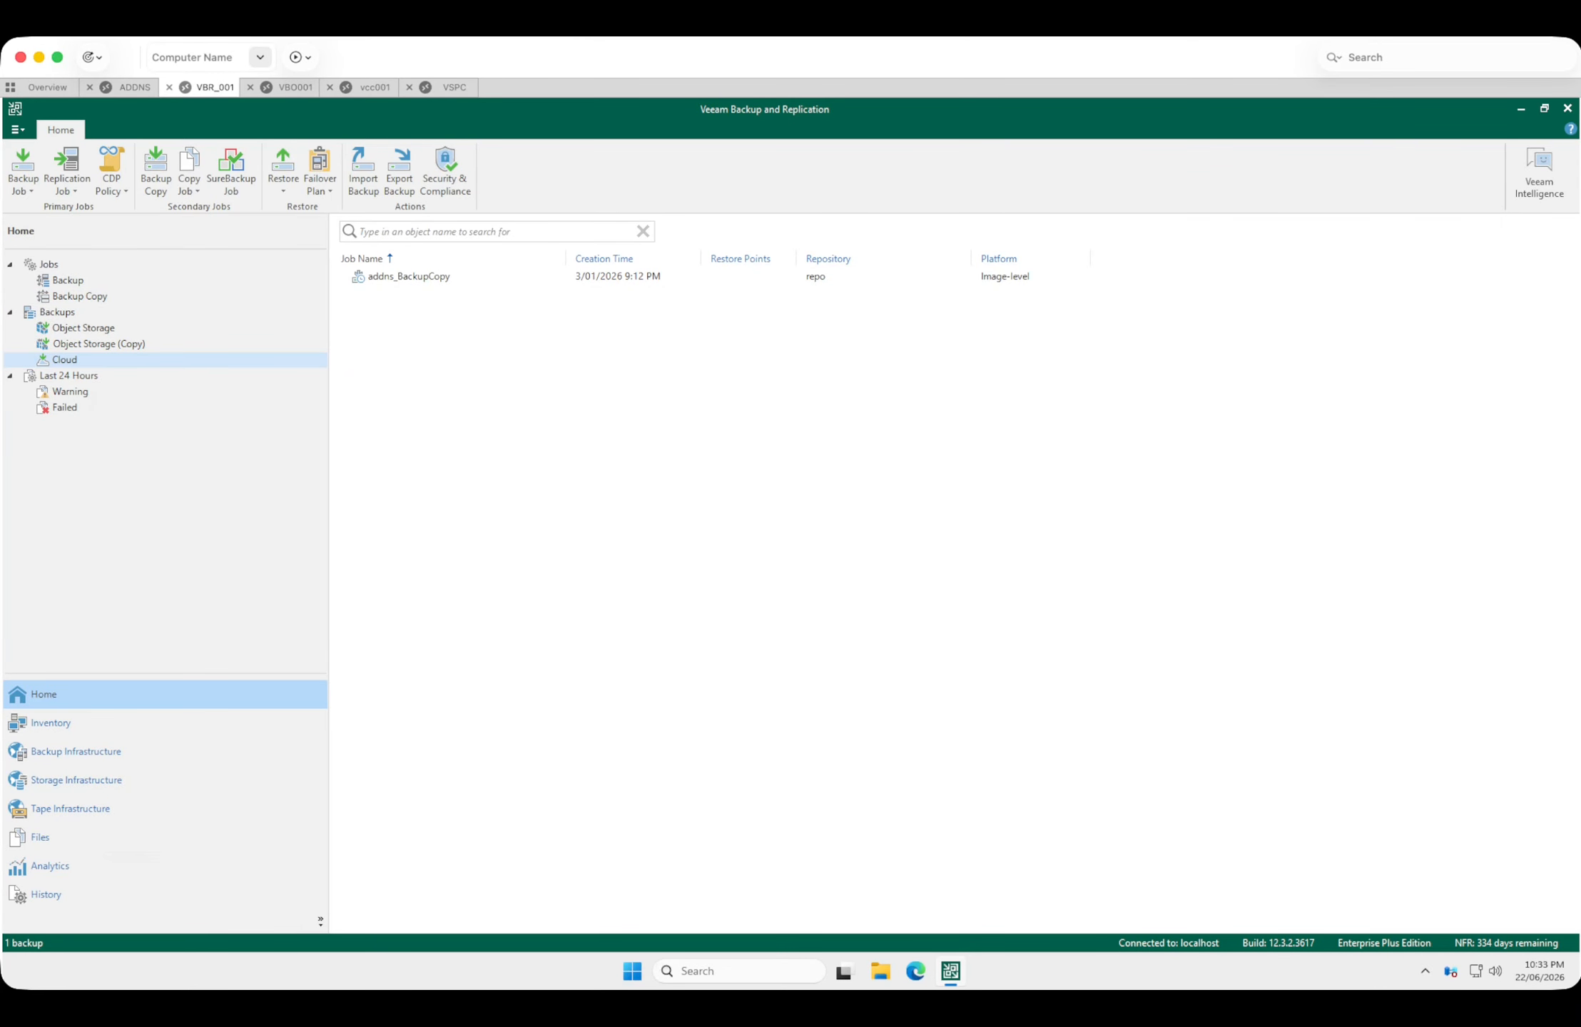
right_click(381, 276)
left_click(435, 325)
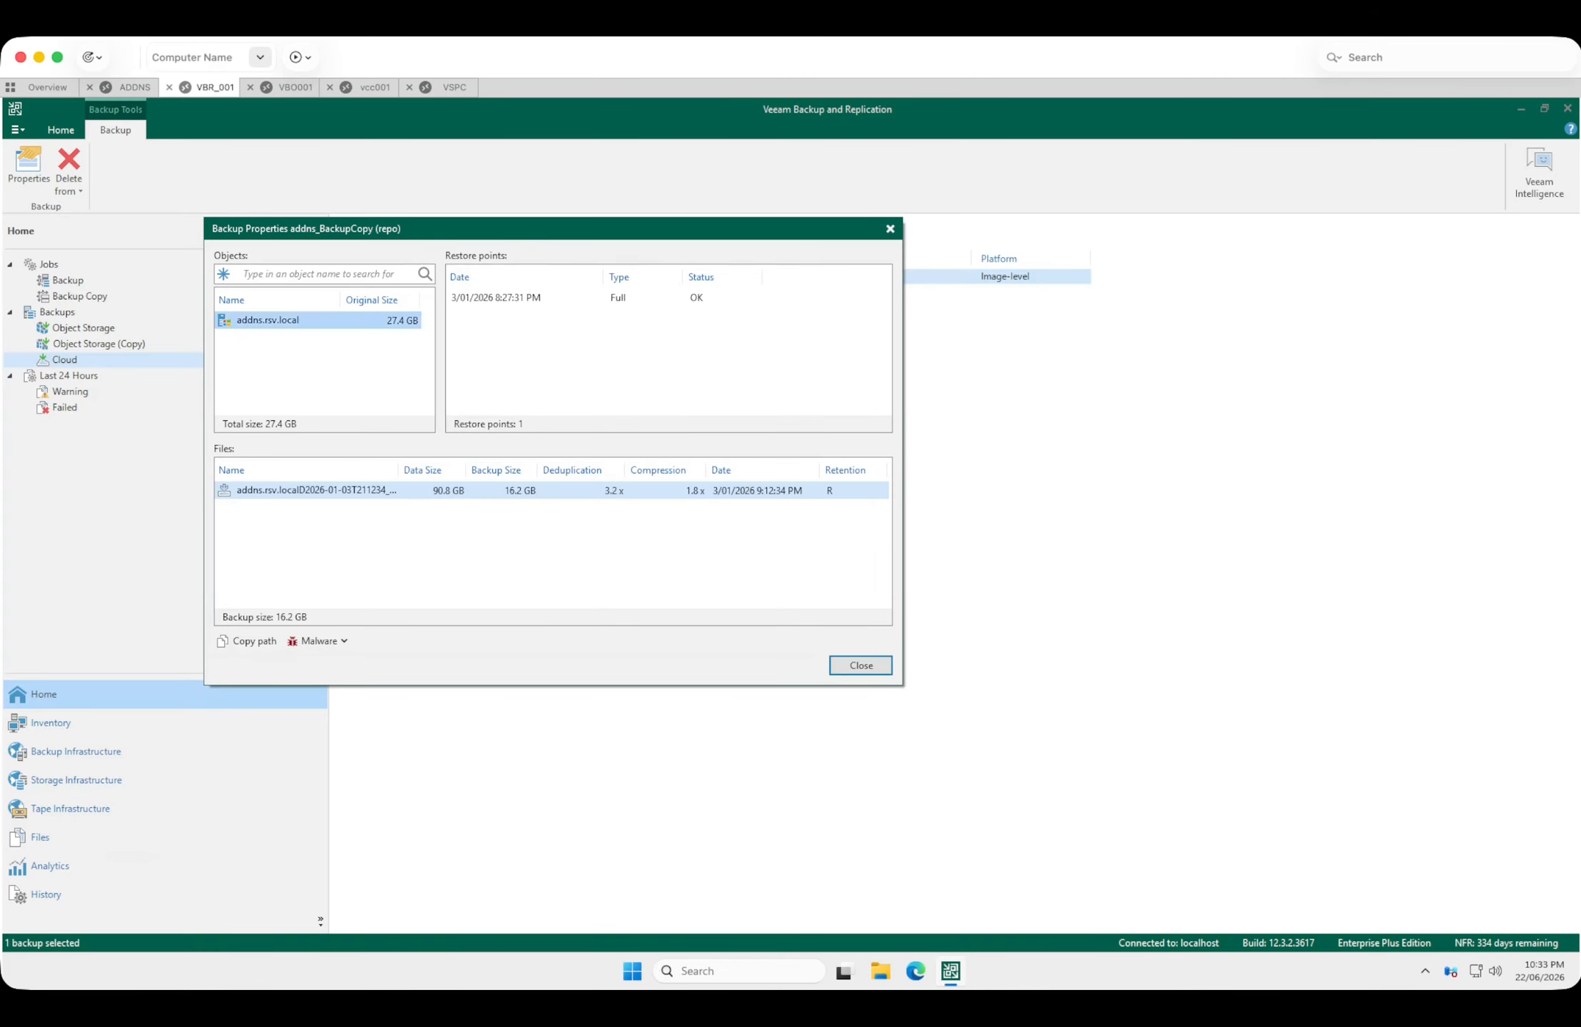
left_click(496, 298)
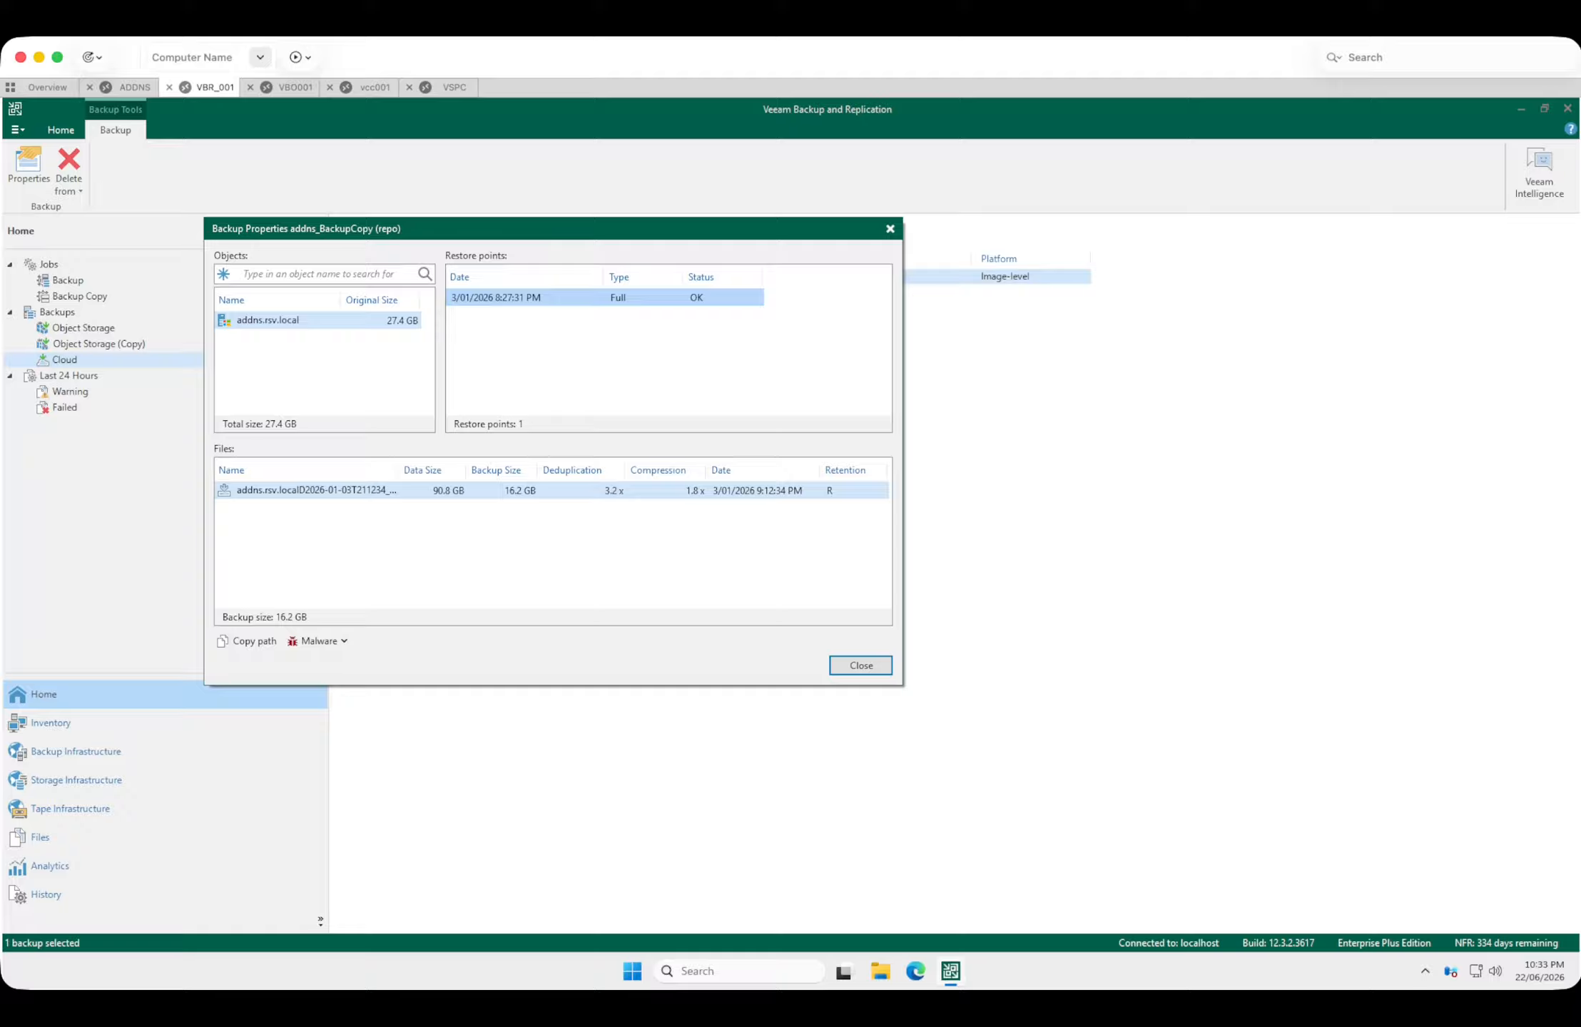
left_click(860, 664)
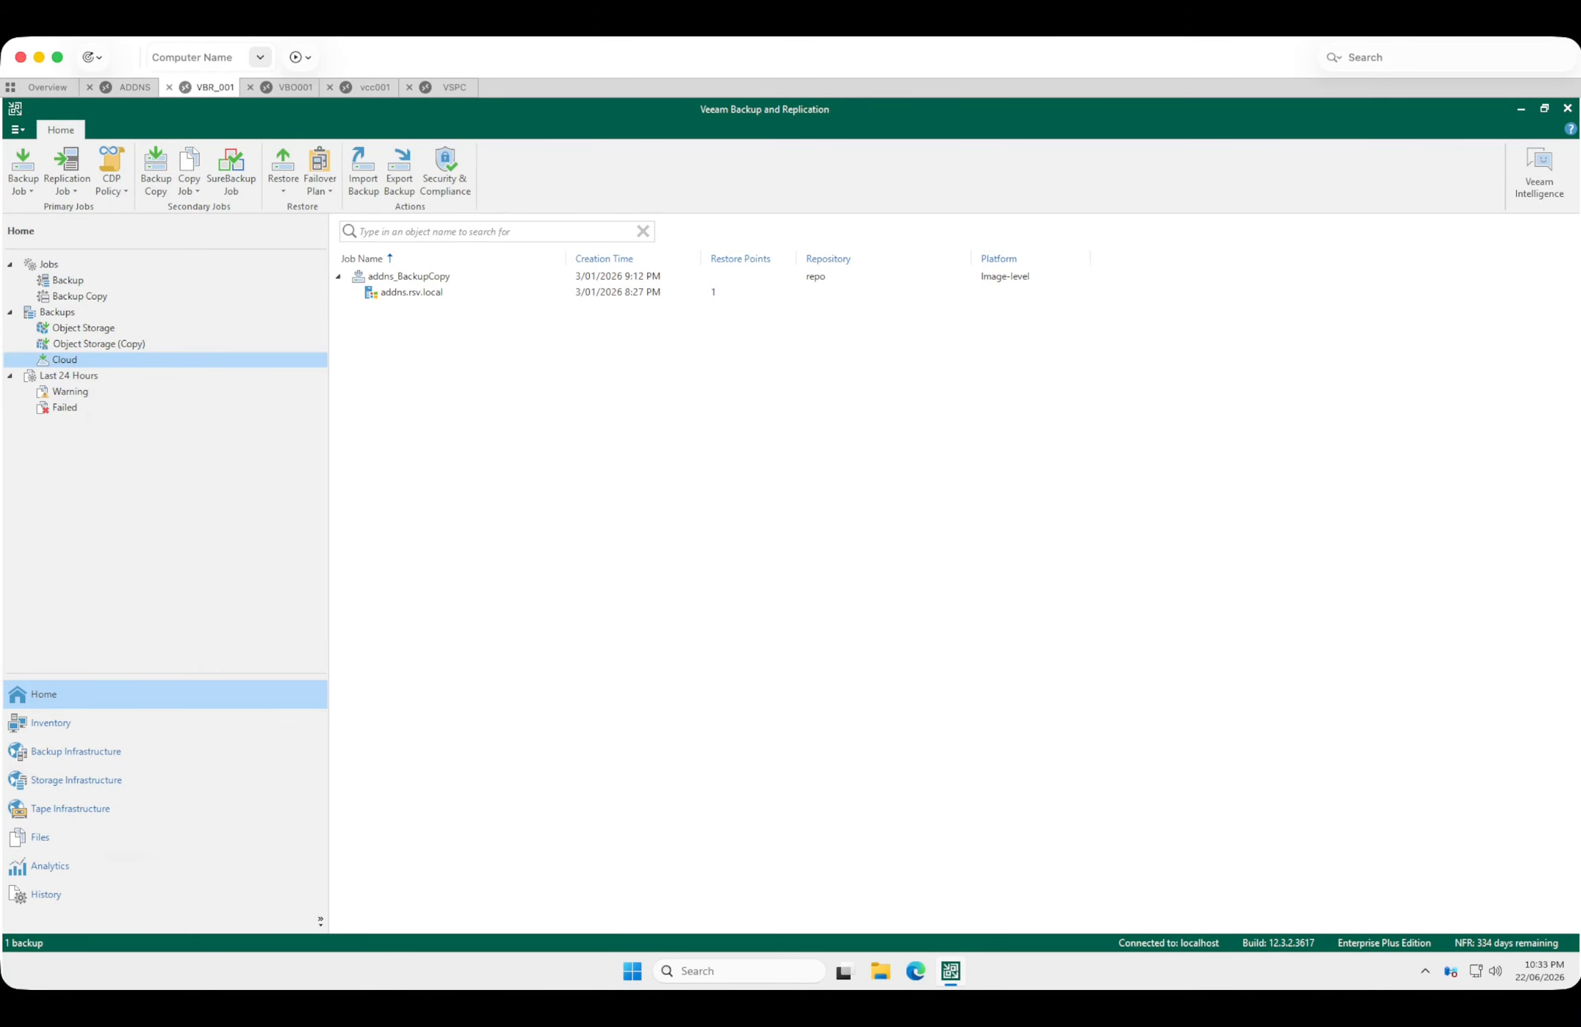
Switch to the VBO001 session and start adding service provider cc-v4.readysetvirtual.com, allowing it to manage this Veeam Backup & Replication installation.
left_click(293, 88)
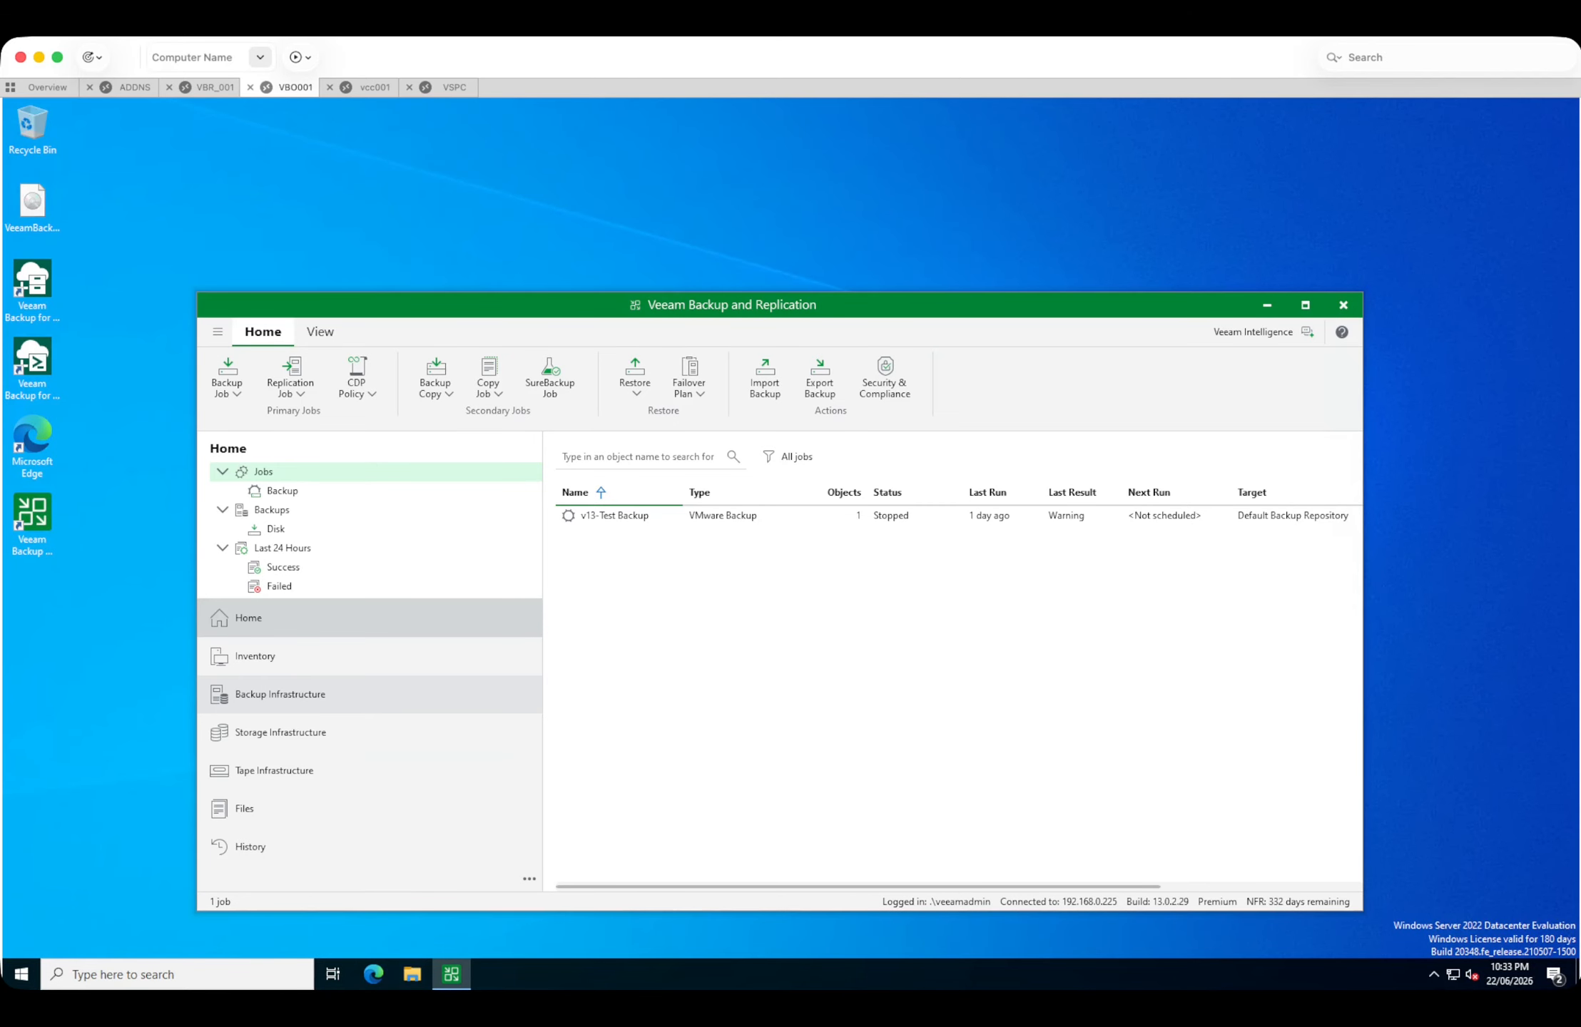
left_click(279, 694)
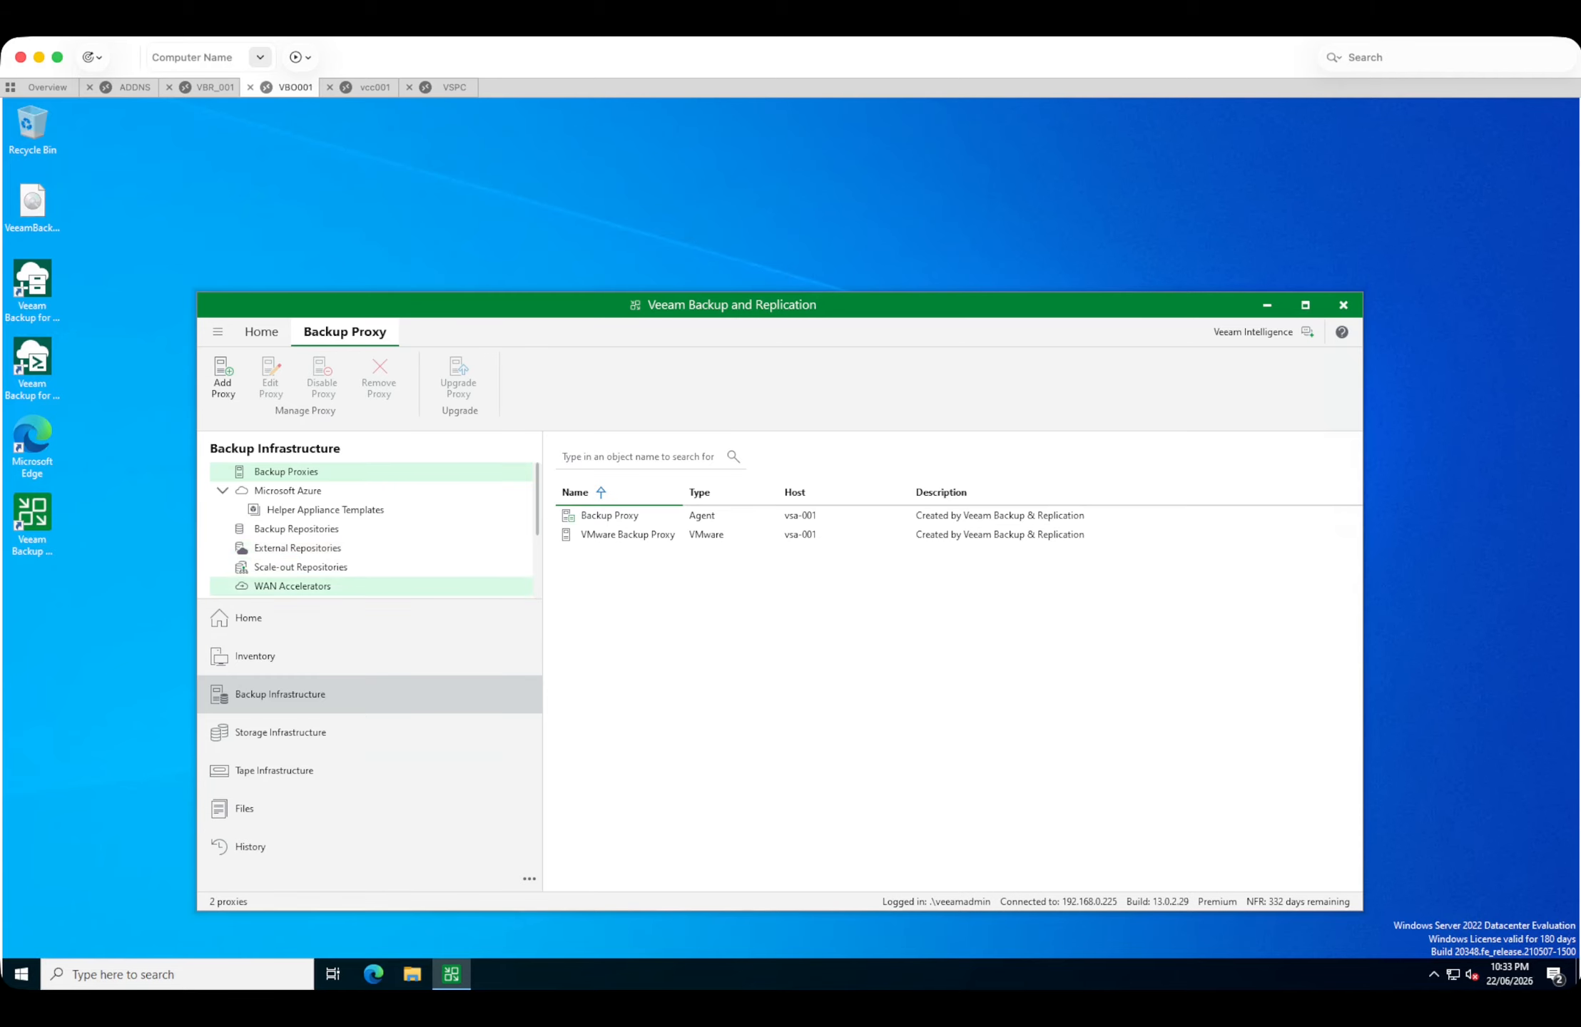
scroll(321, 563, "down", 2)
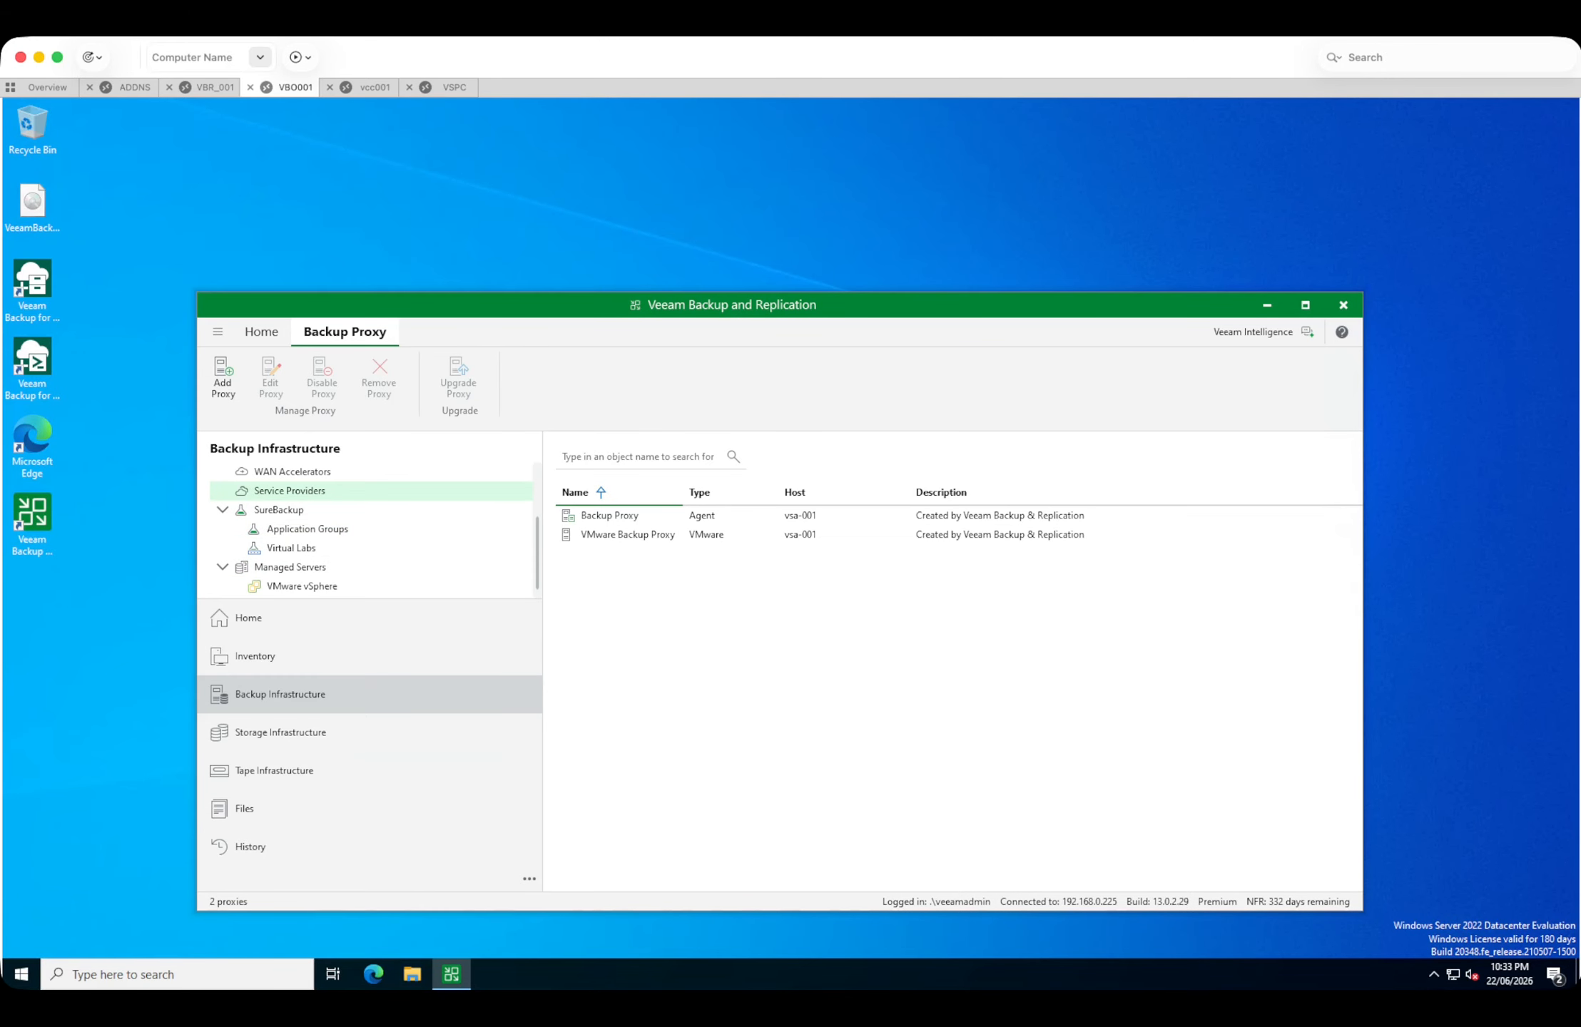
left_click(289, 491)
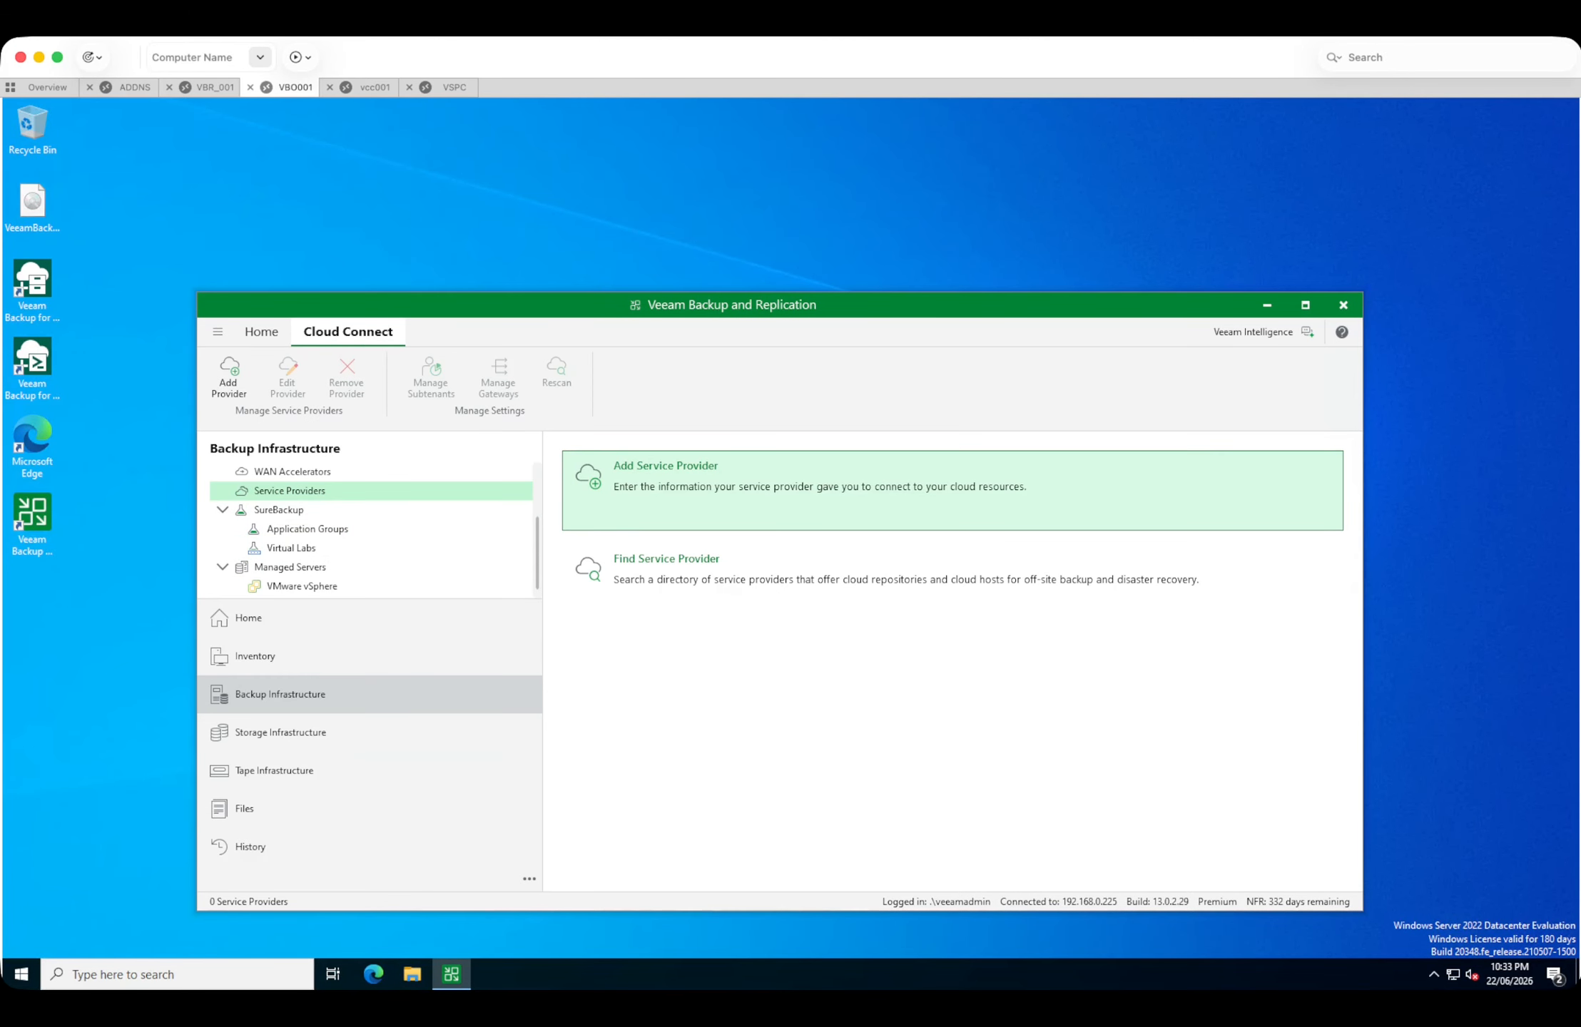
left_click(721, 485)
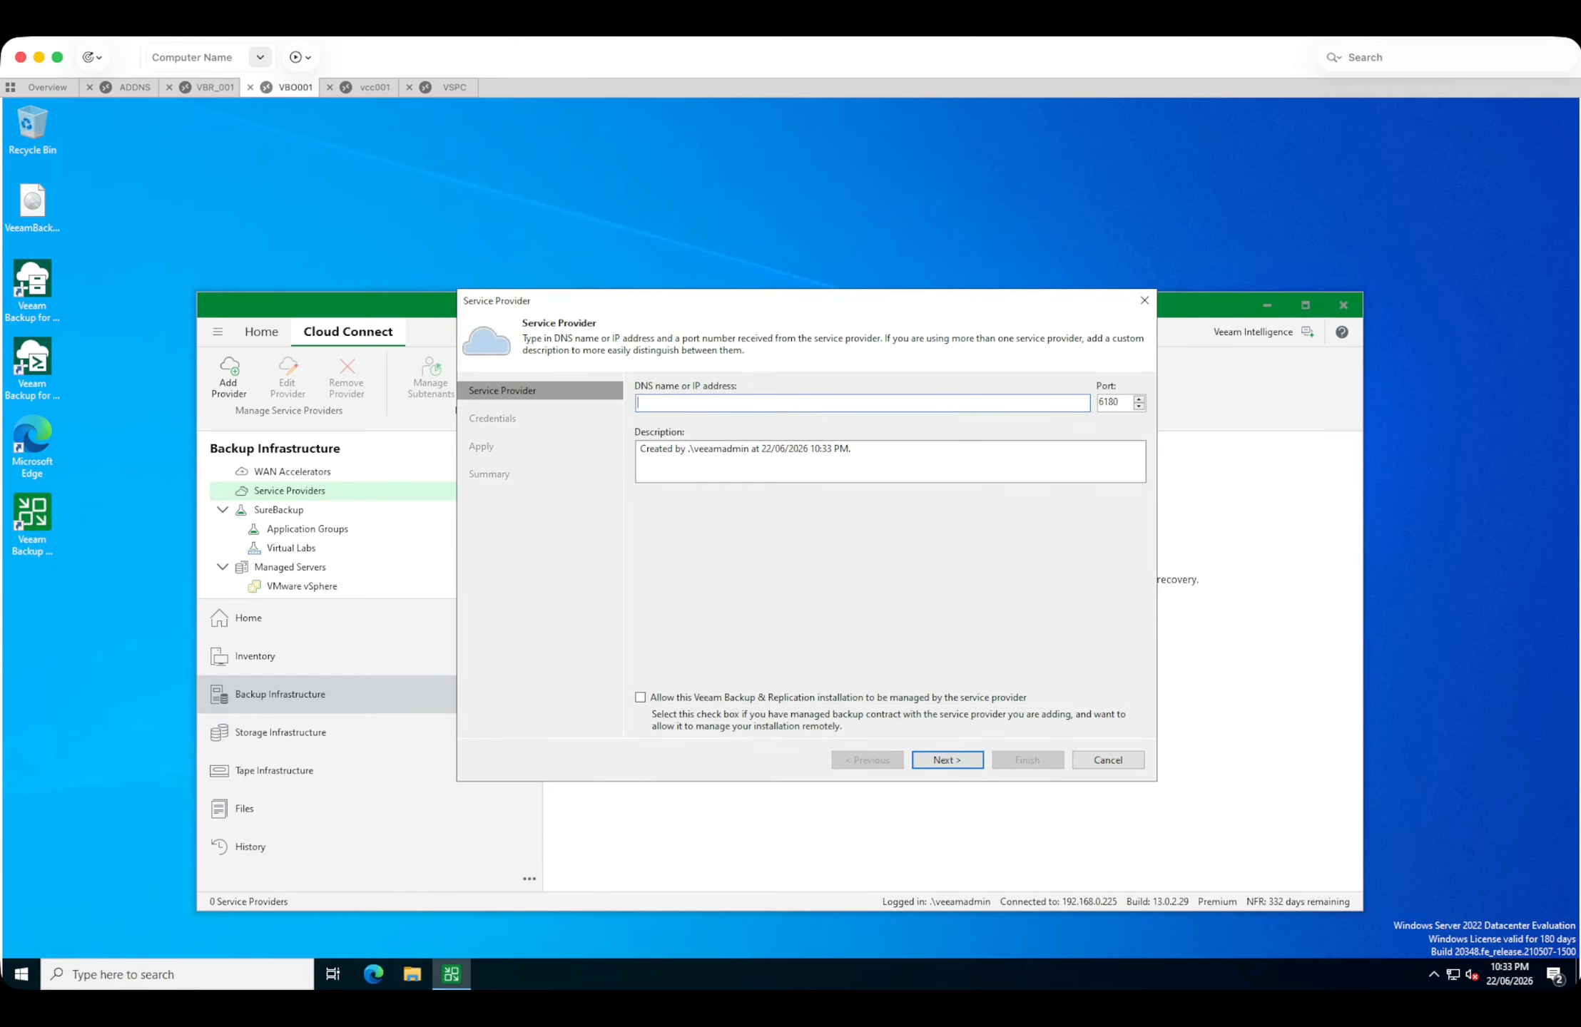
type("cc-v4.readysetvirtual.com")
left_click(640, 698)
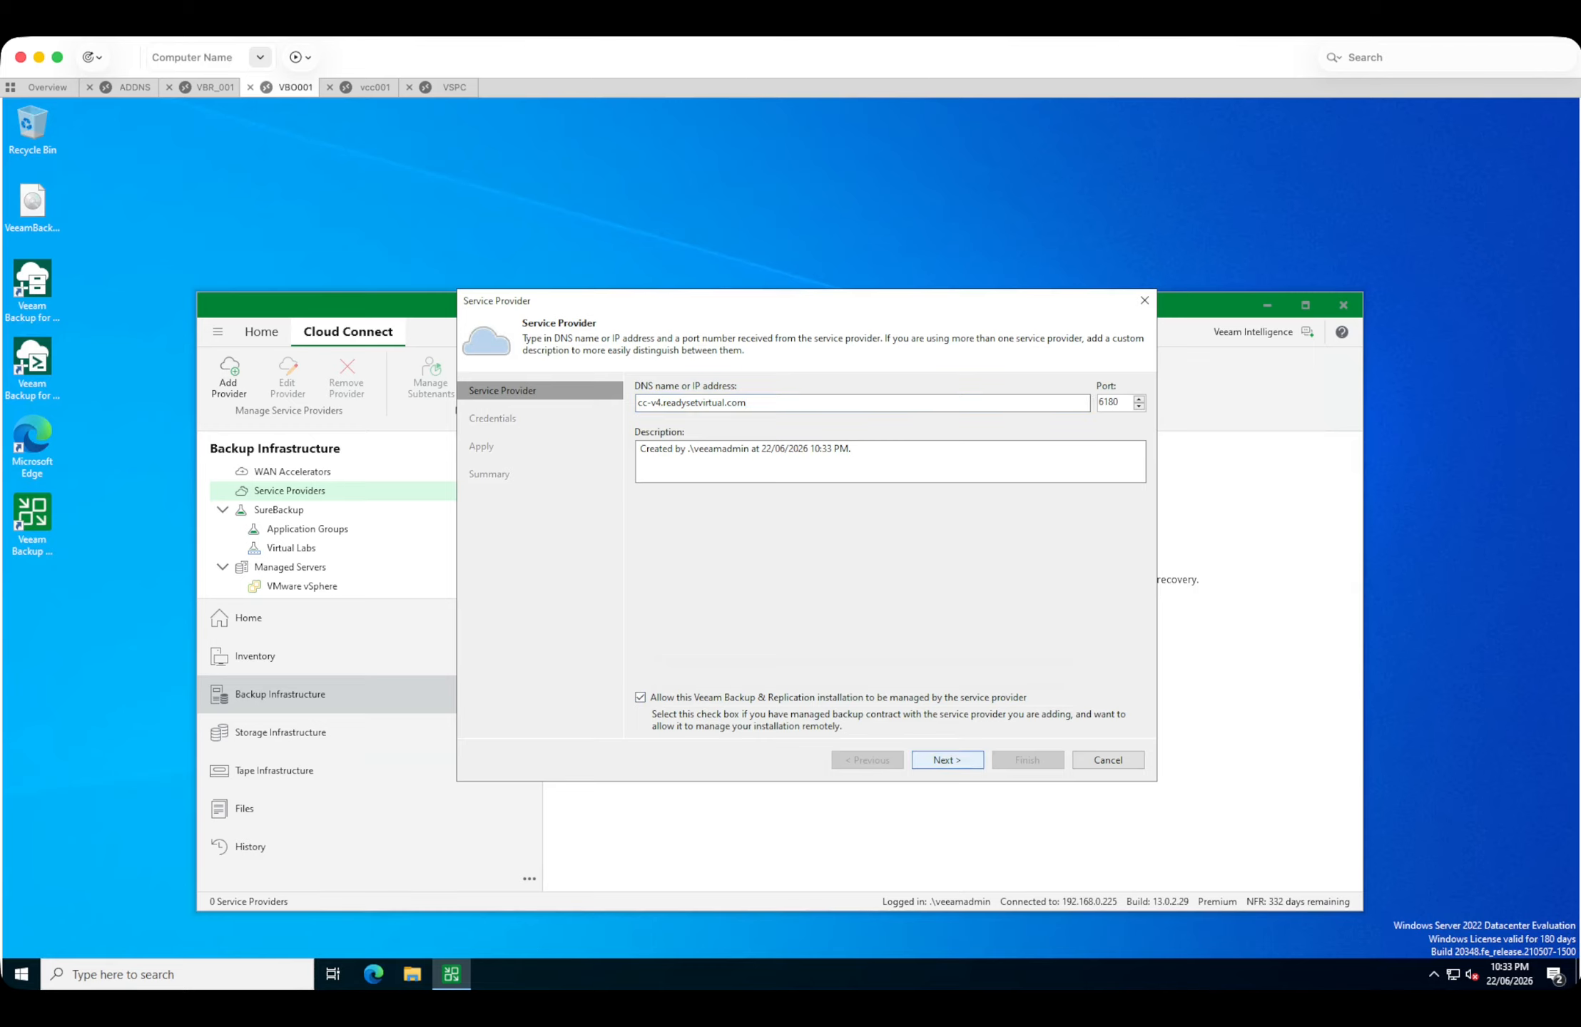
left_click(947, 760)
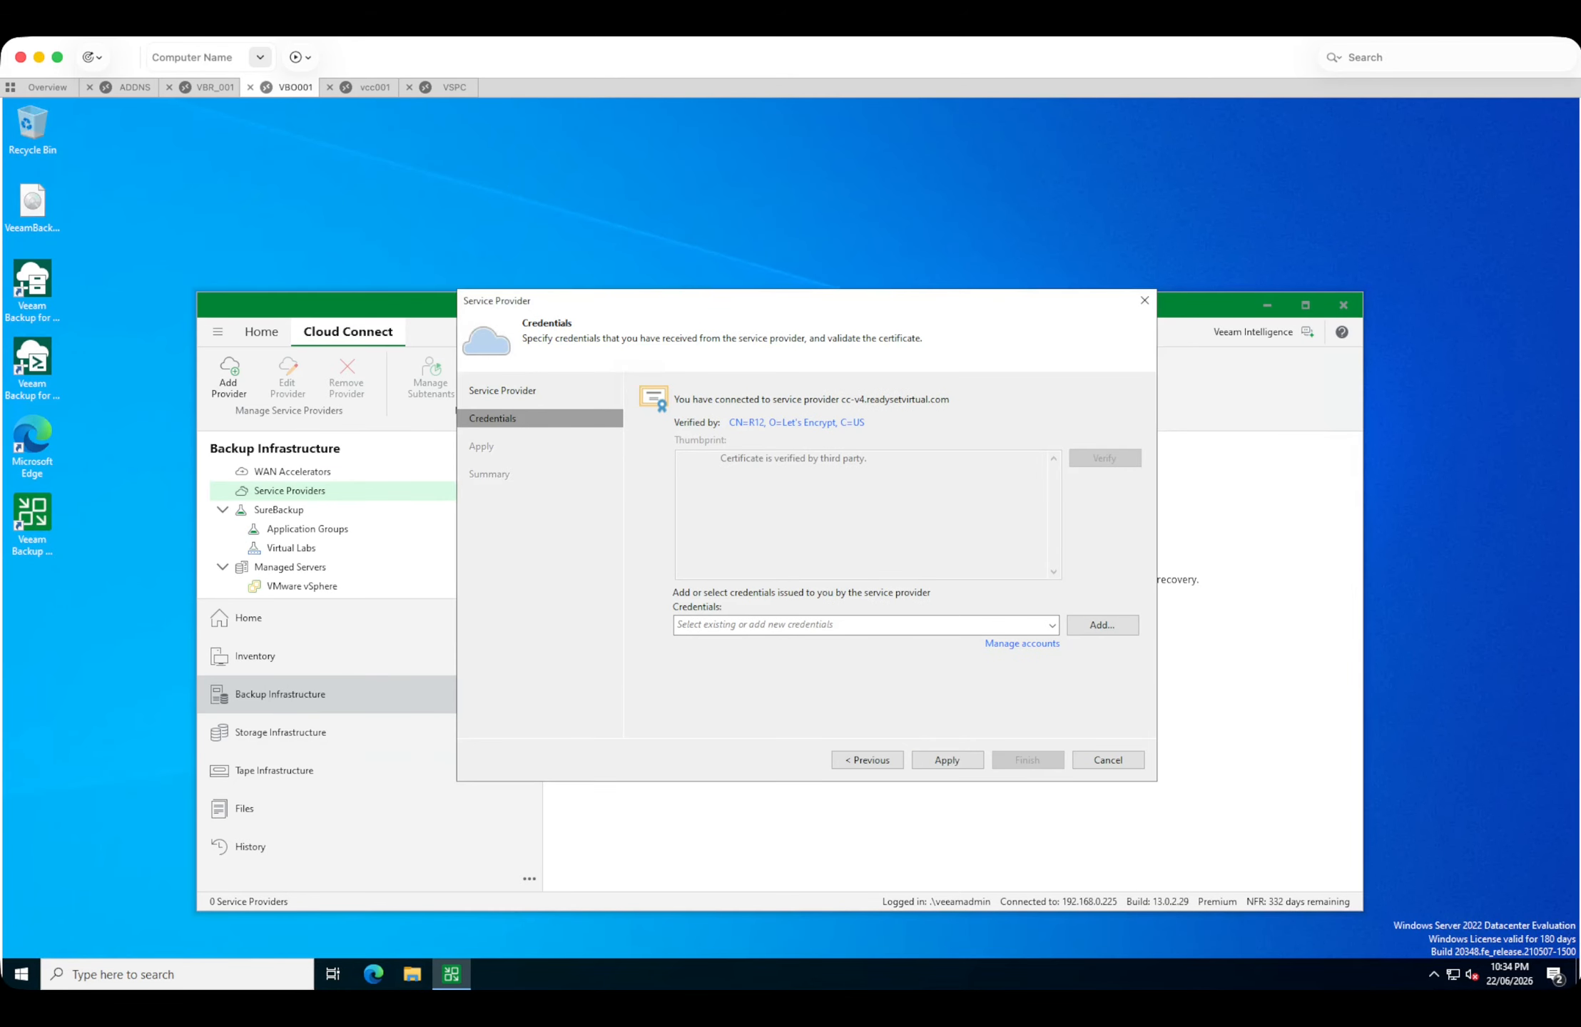
Select the user2 credentials for the service provider, apply the v13 cloud repository, finish the wizard, and close the rescan log.
left_click(1051, 625)
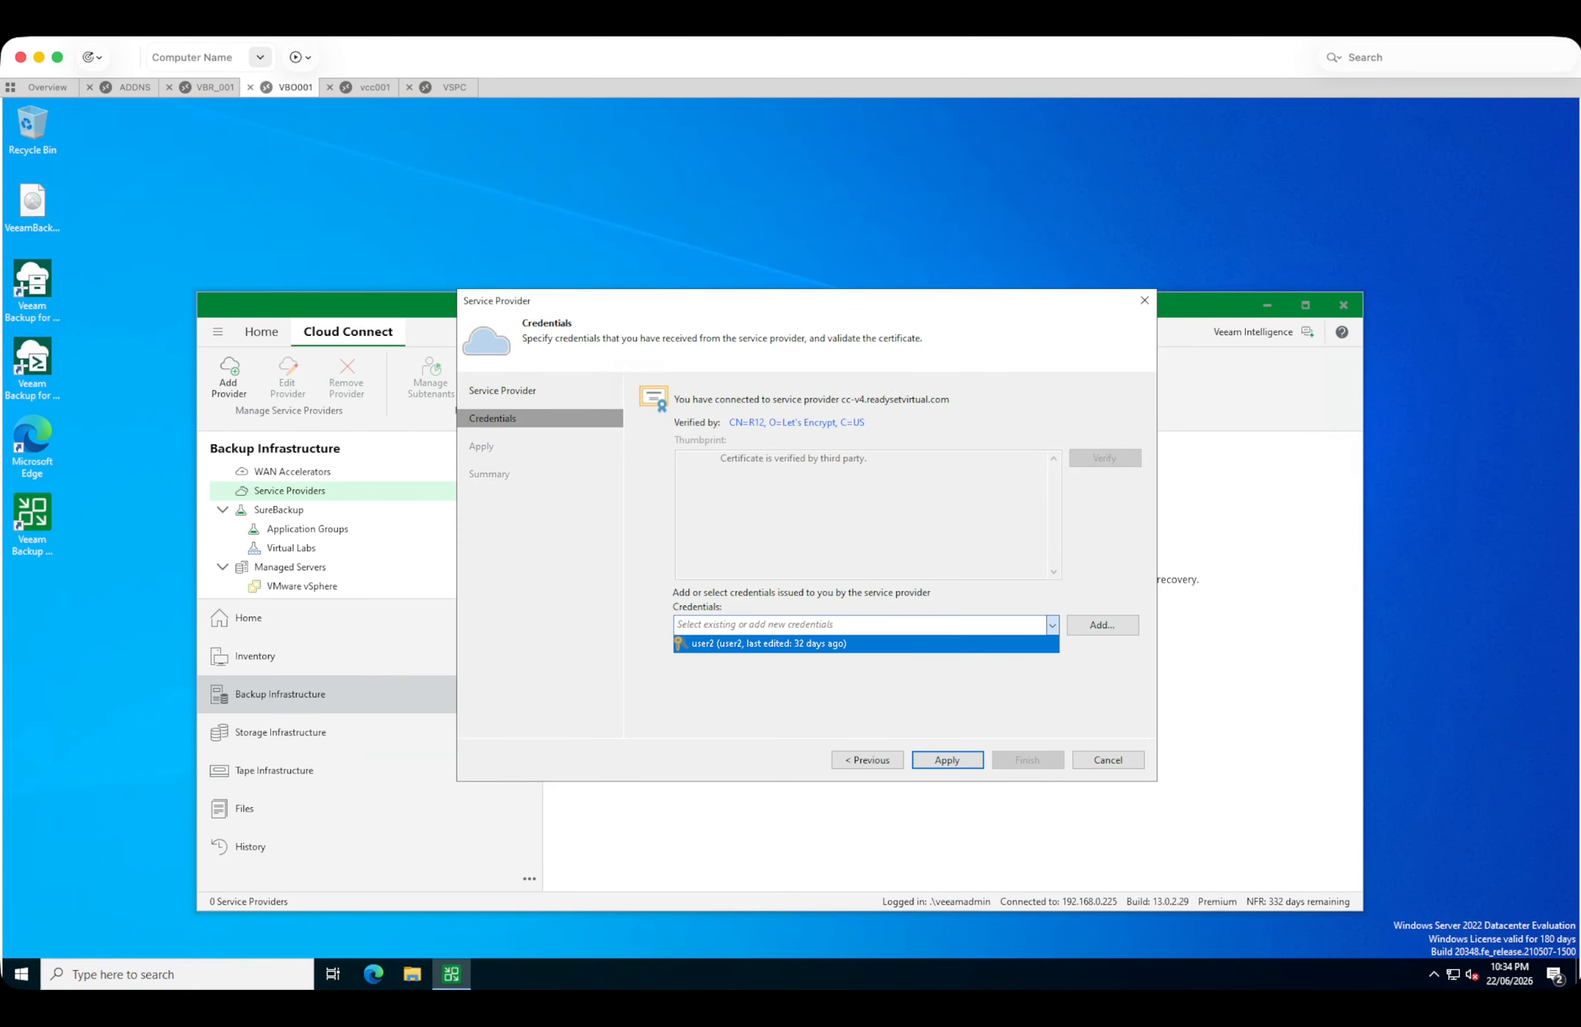
left_click(866, 645)
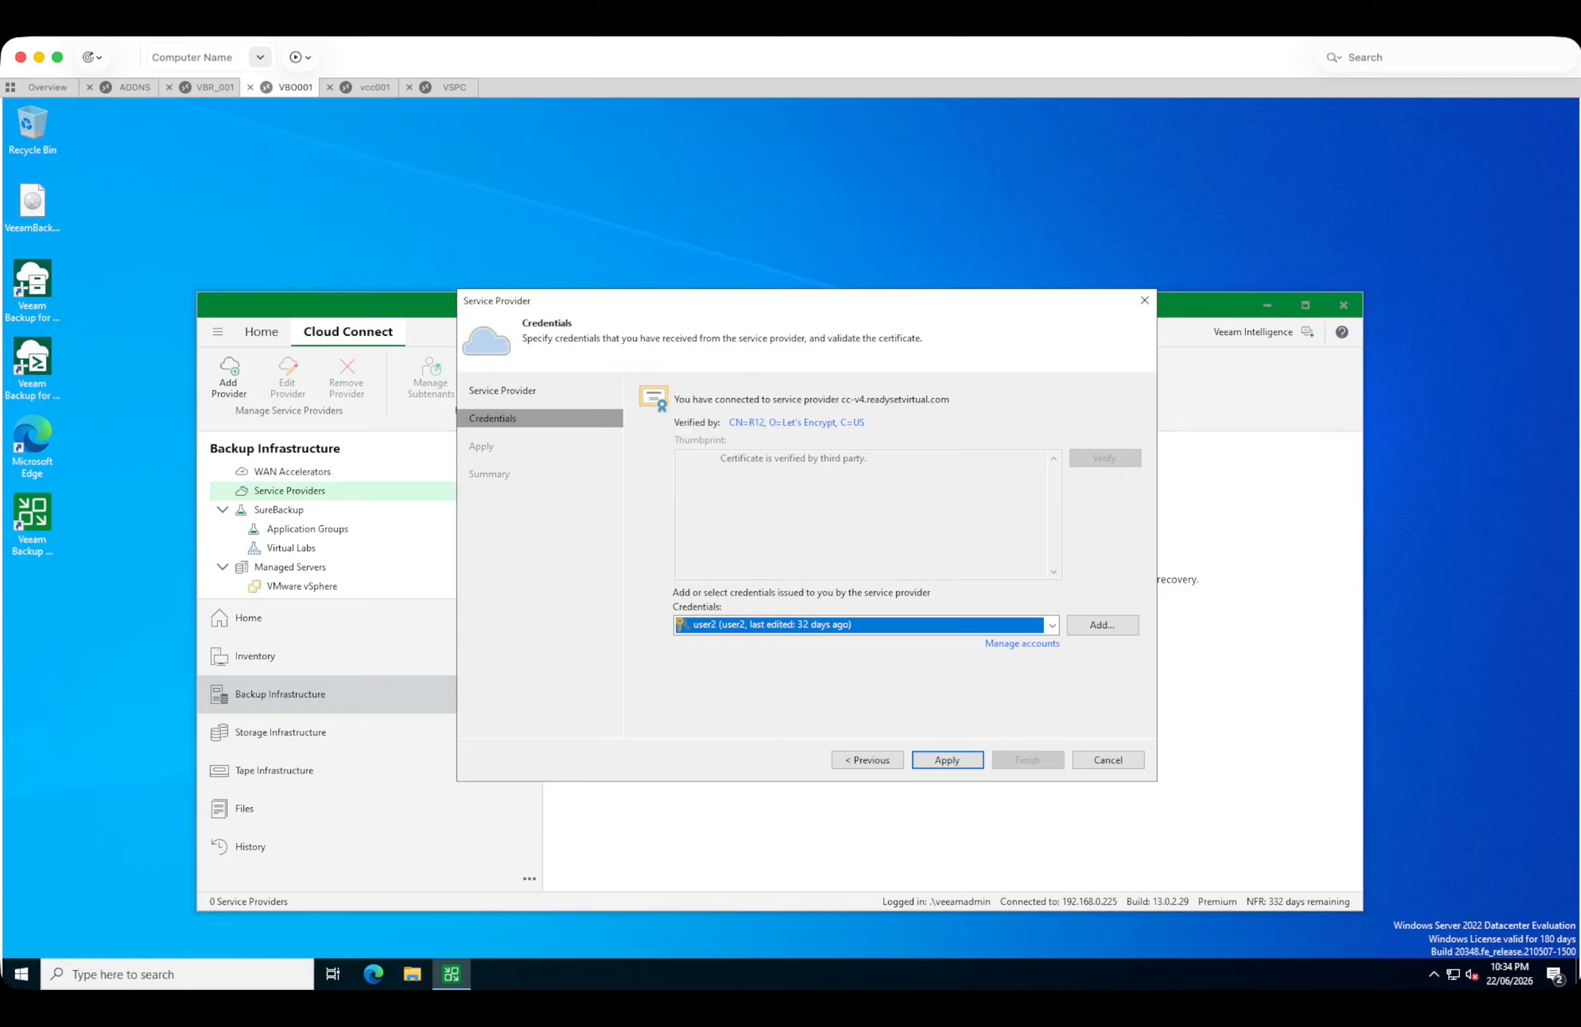
left_click(947, 760)
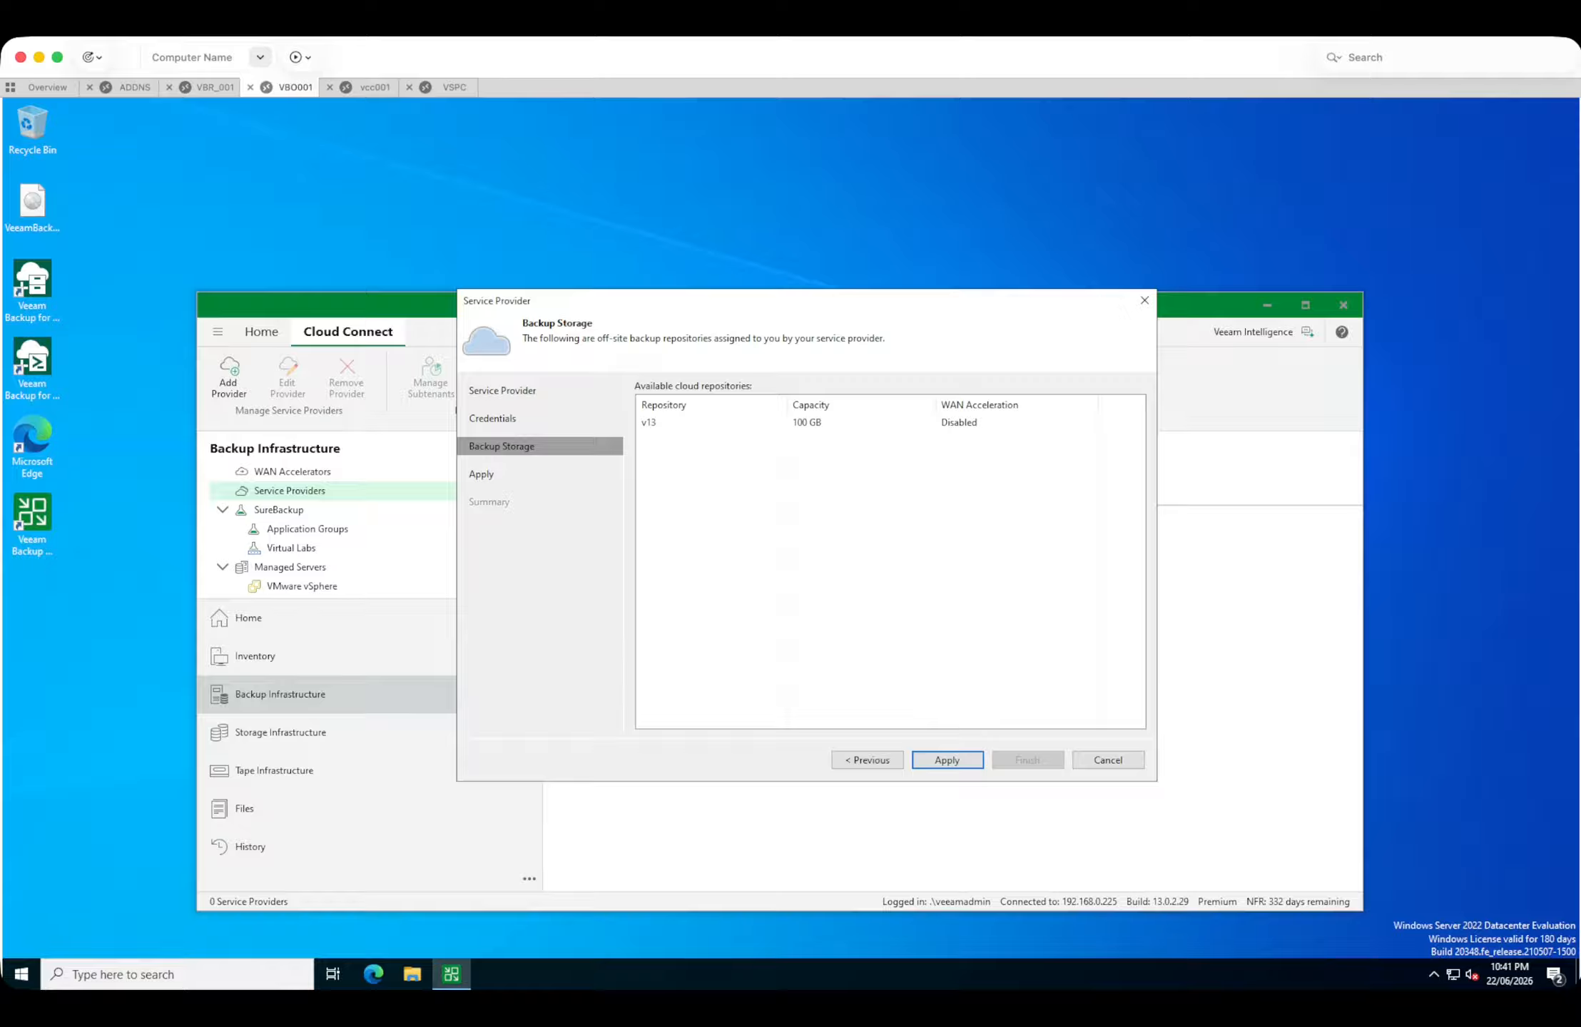
left_click(807, 423)
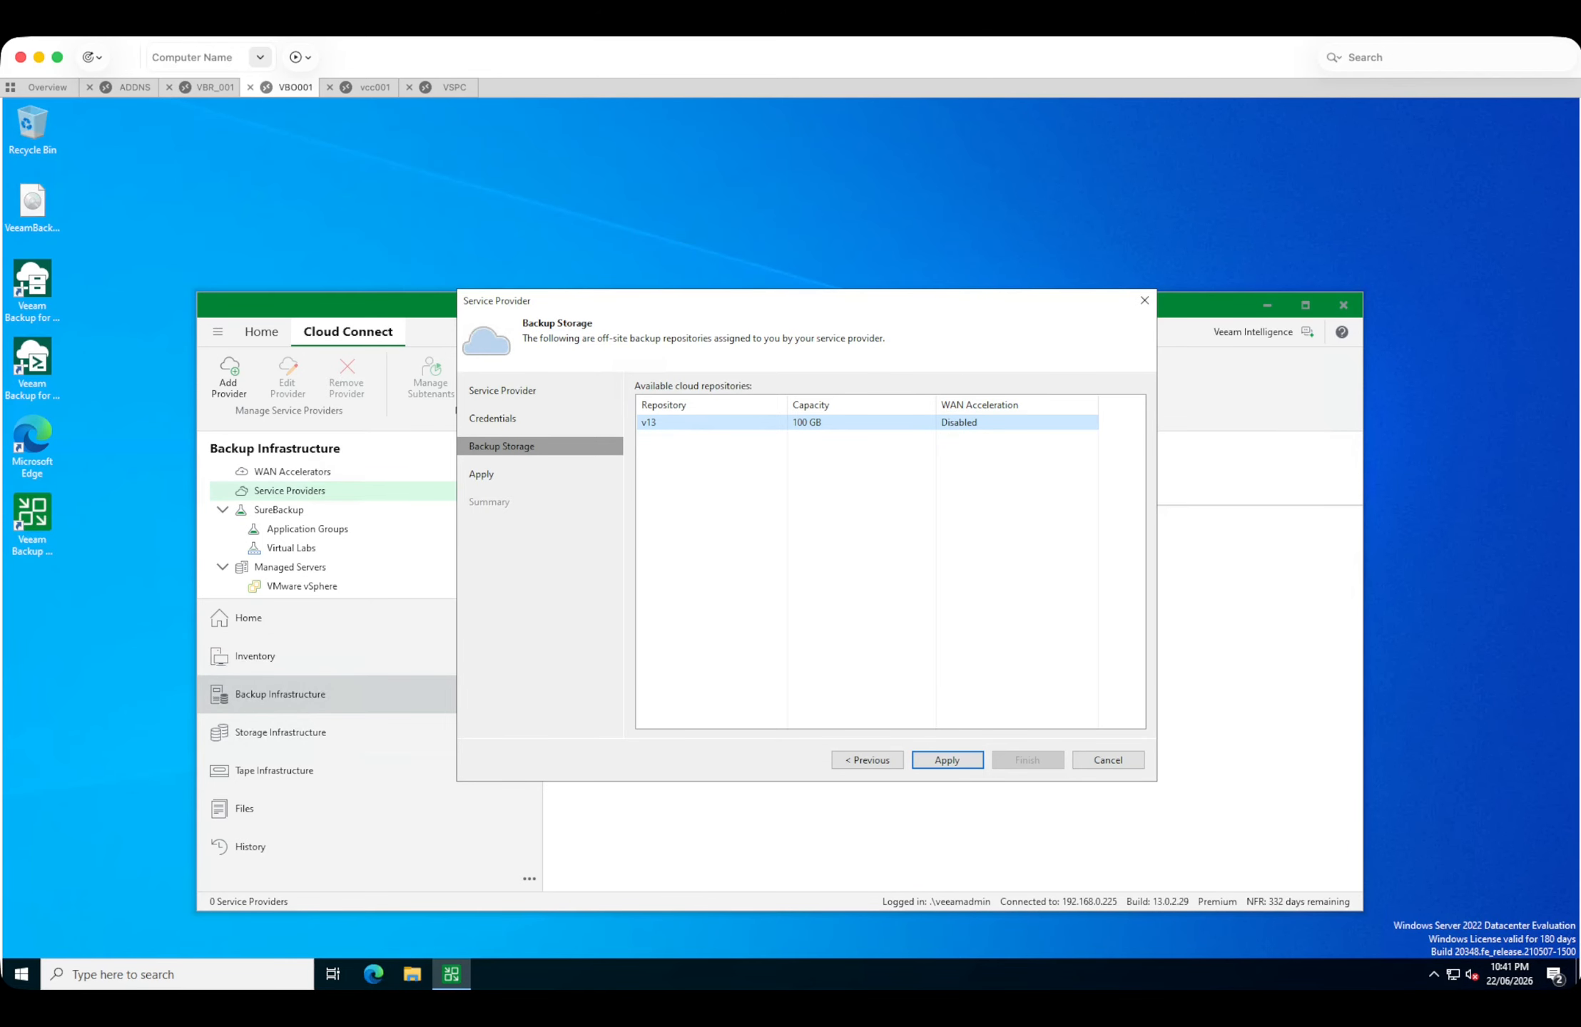
left_click(947, 760)
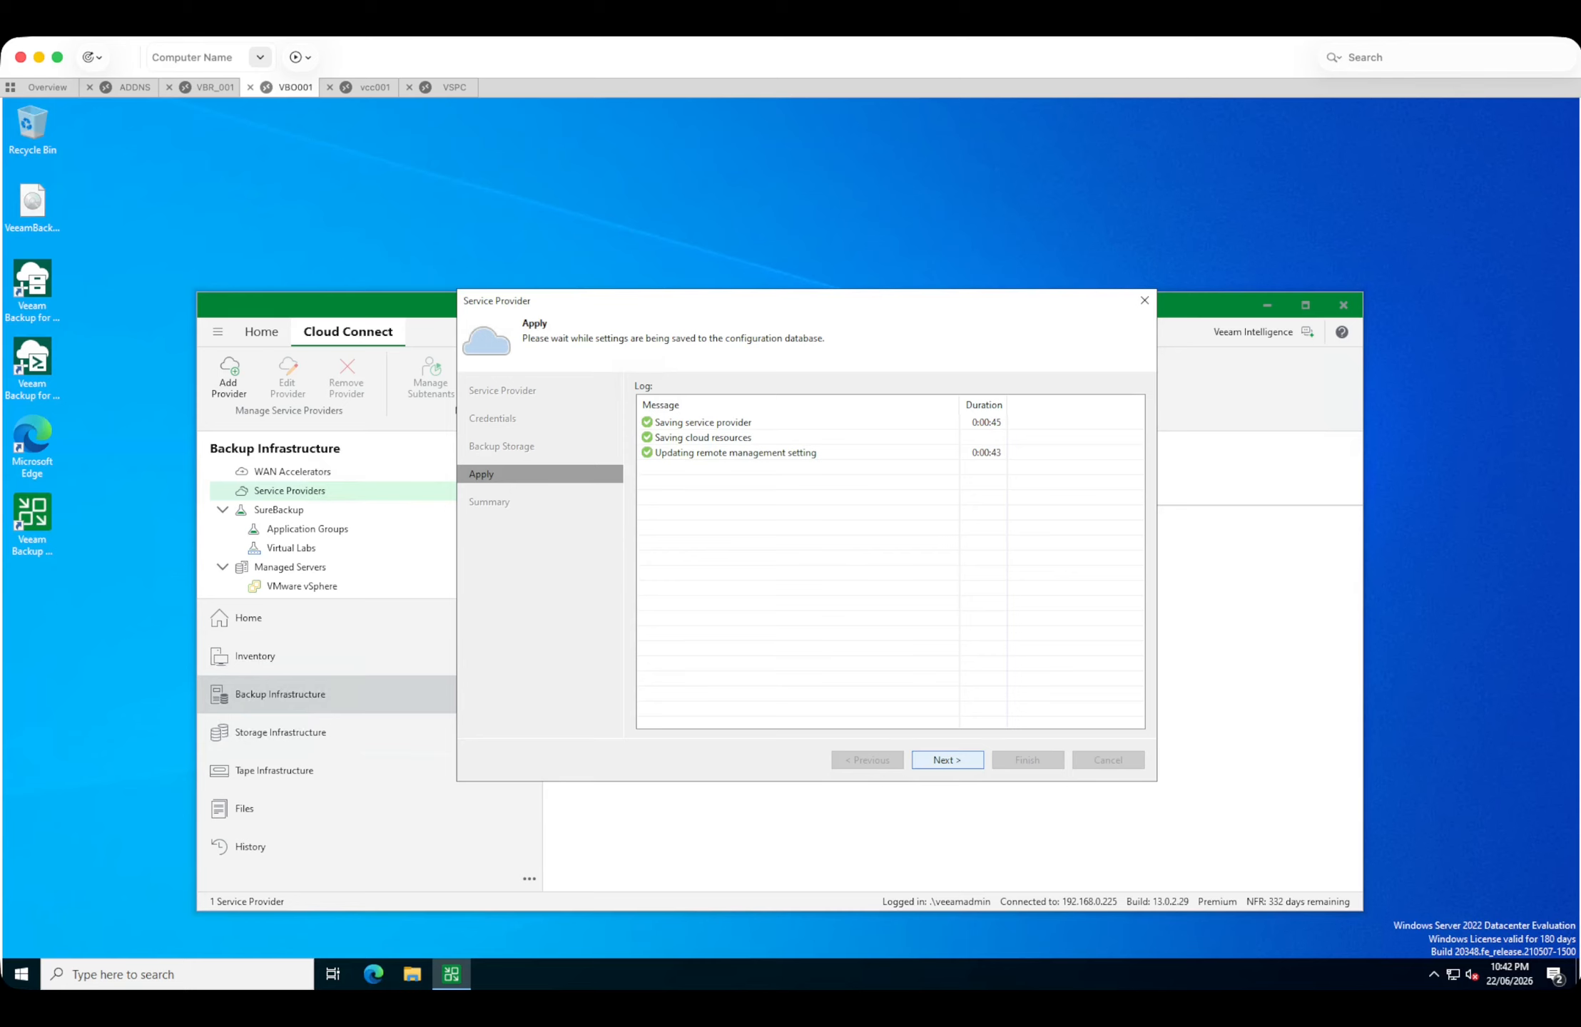
left_click(947, 760)
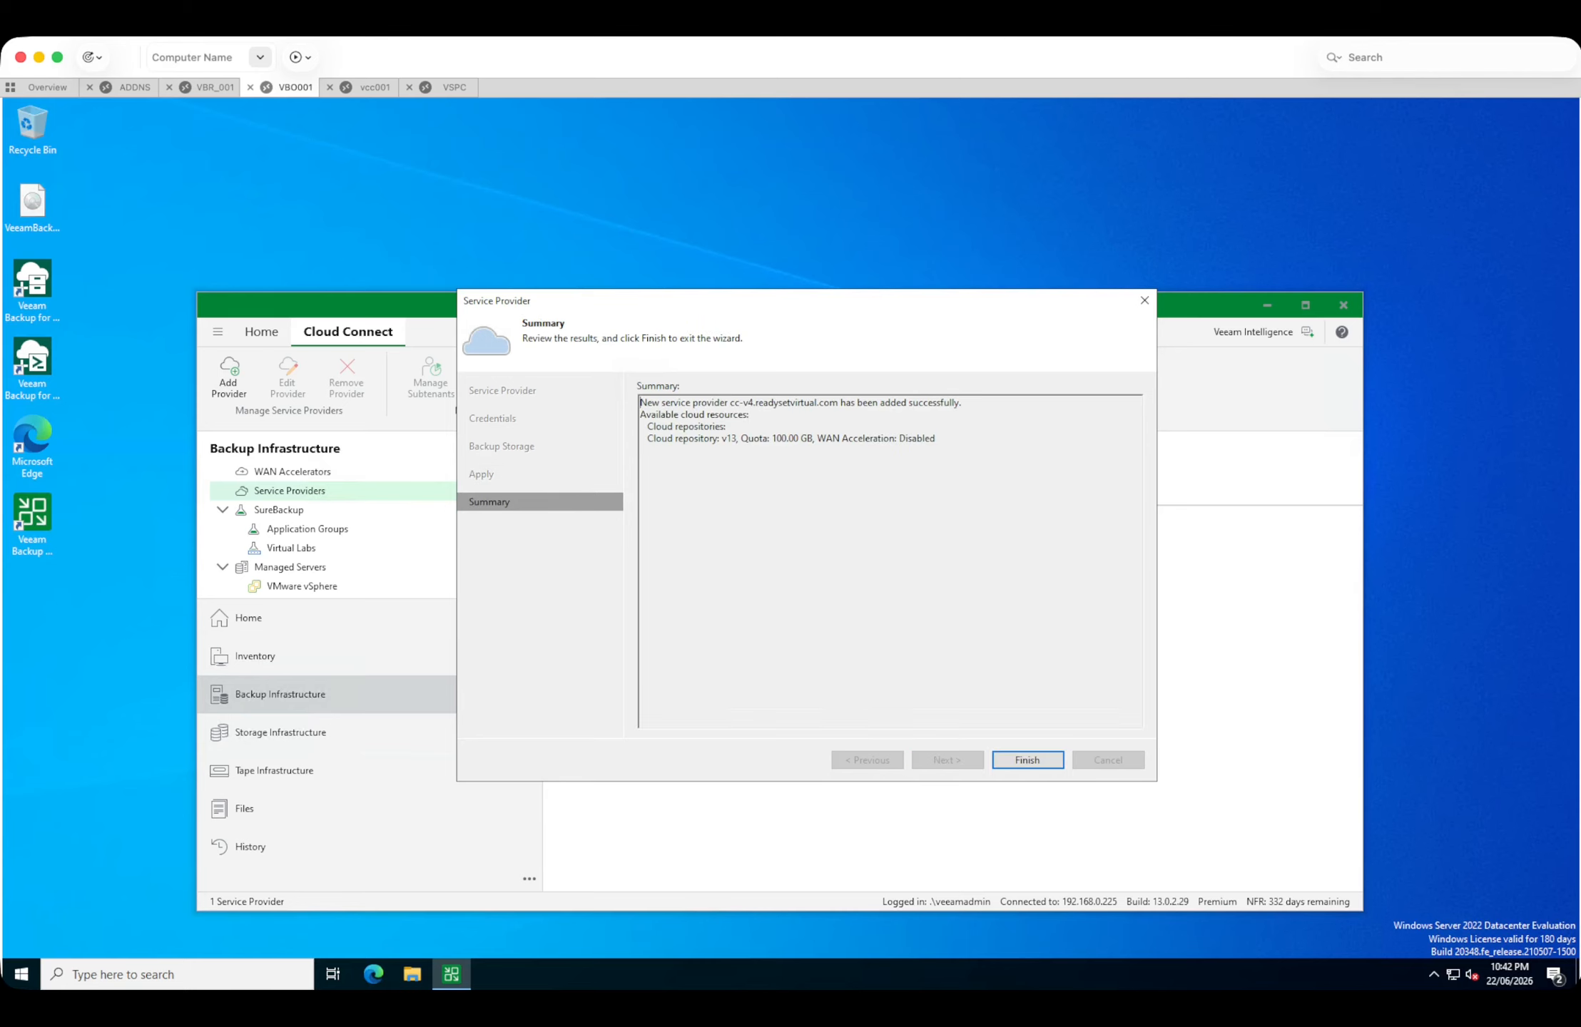
left_click(1027, 760)
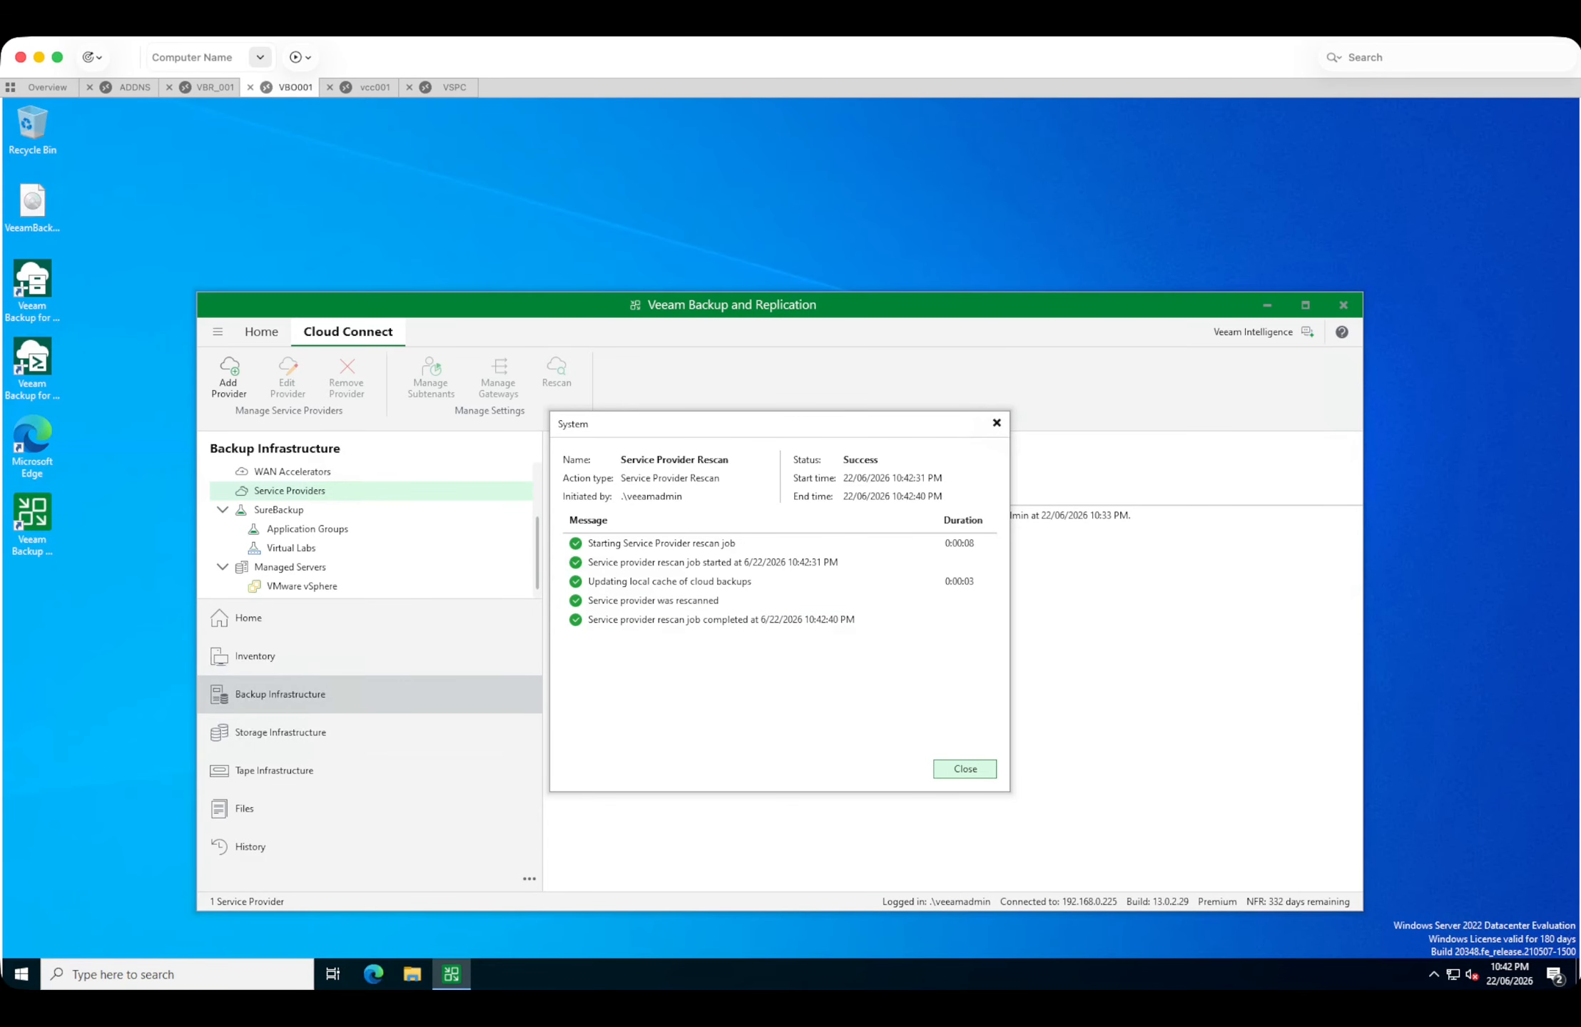
left_click(964, 768)
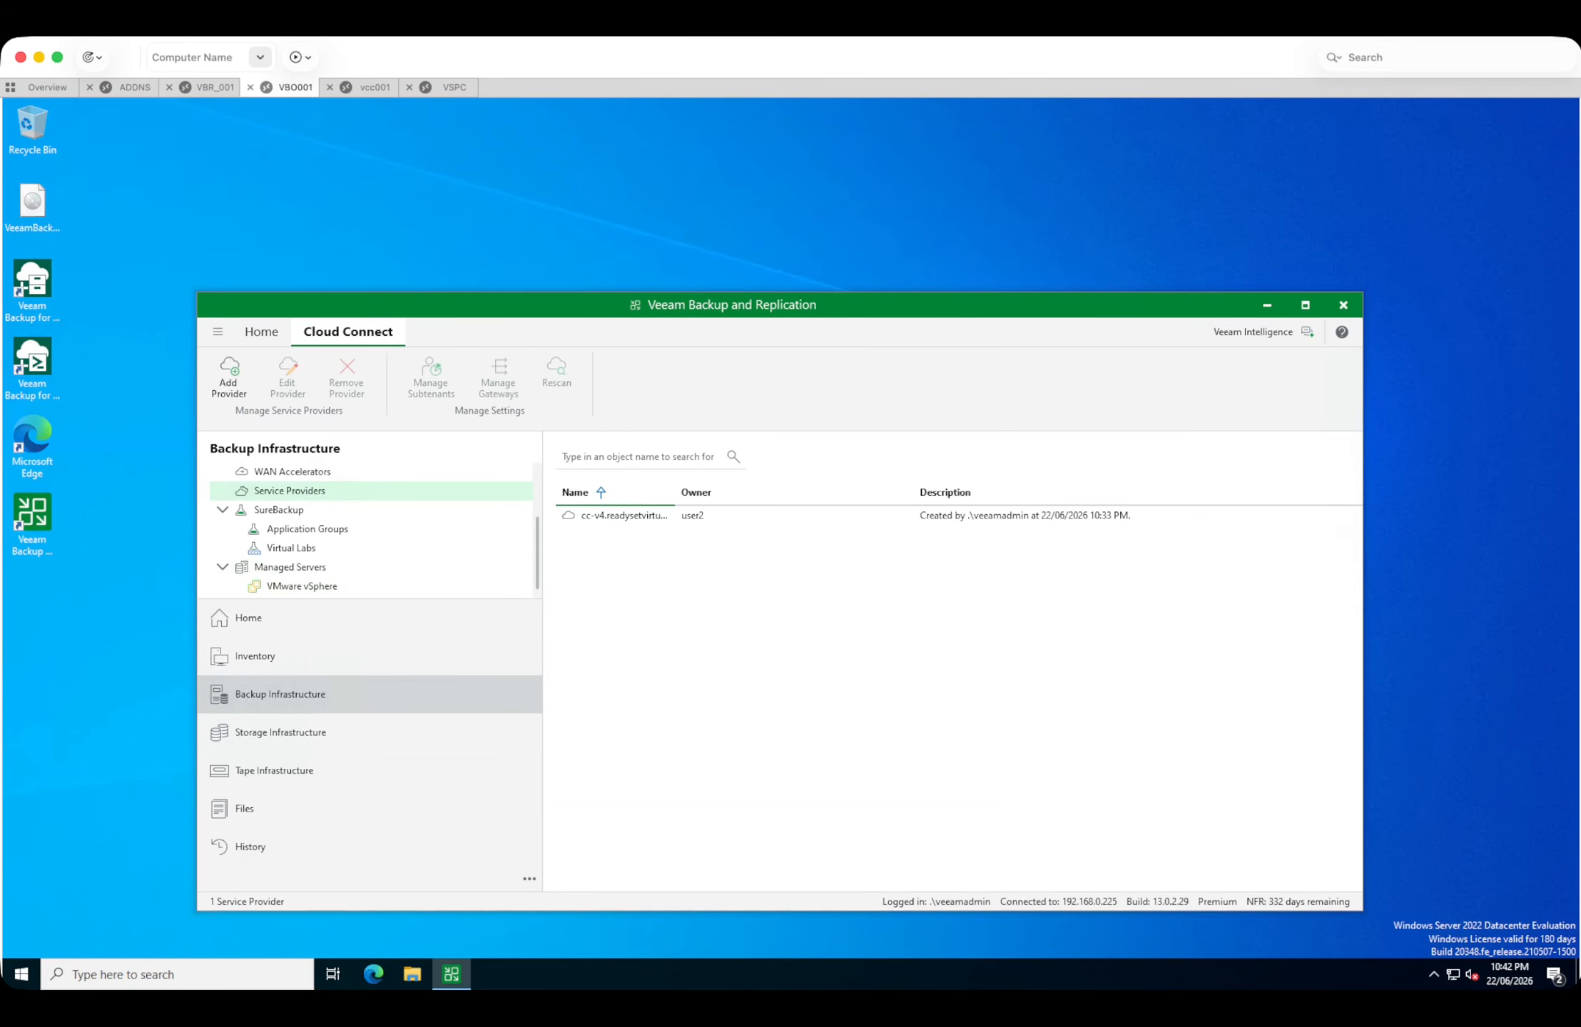
Maximize the backup console and check the v13 cloud repository among the backup repositories.
double_click(723, 304)
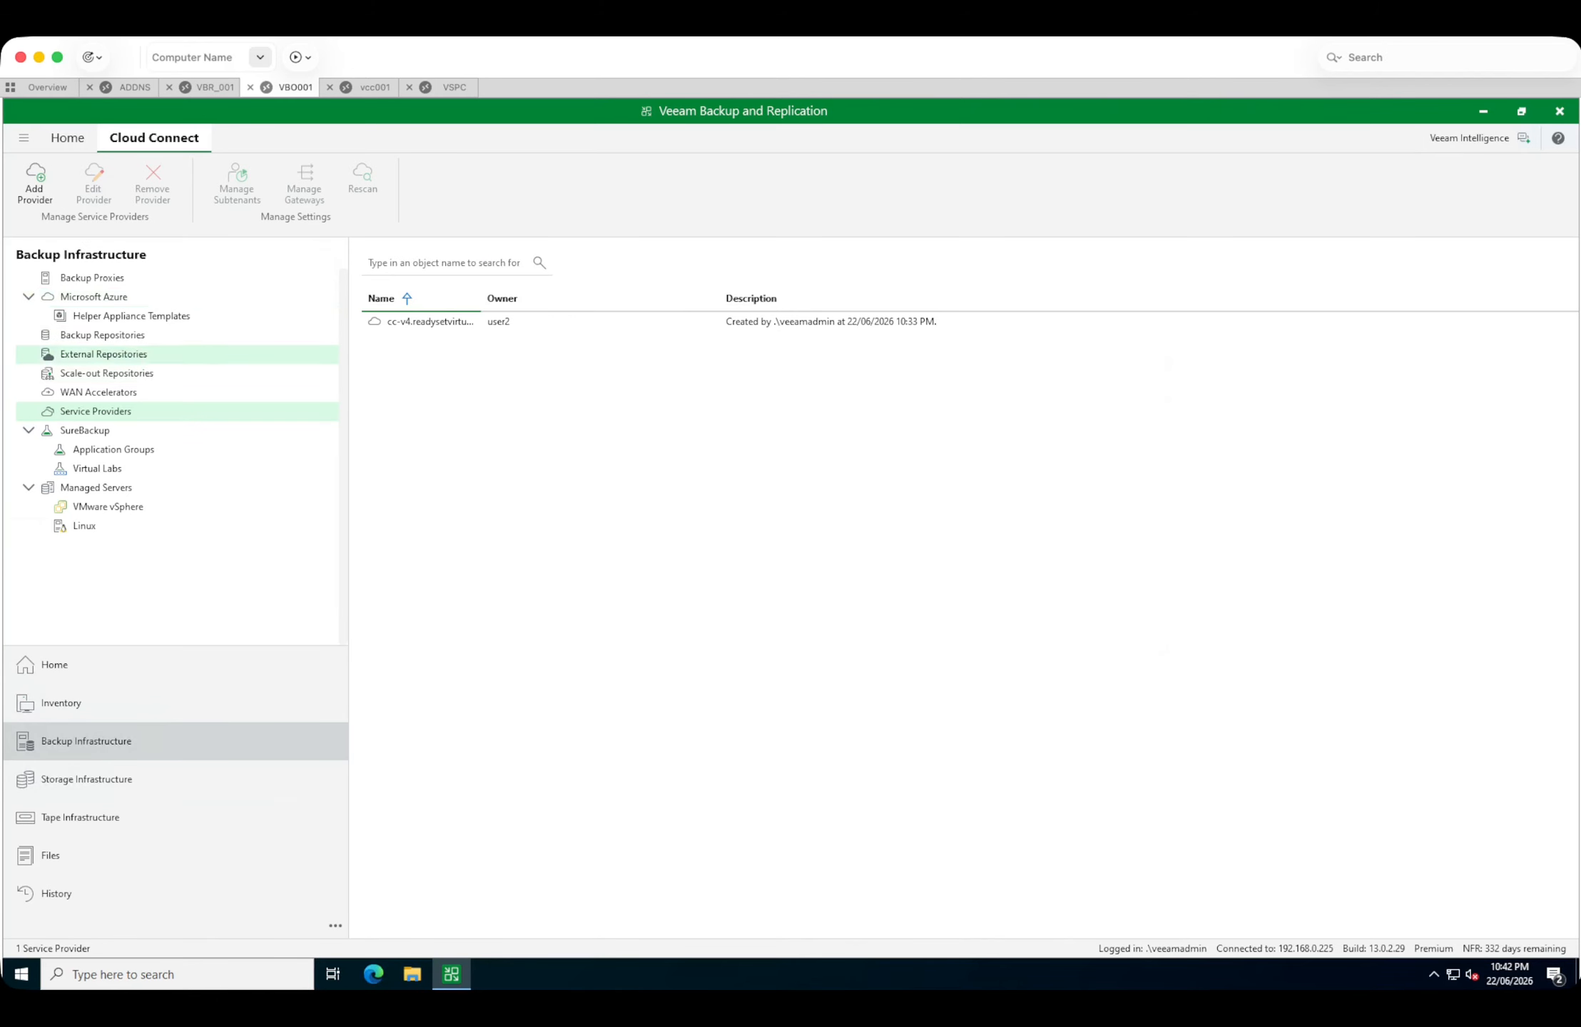
left_click(103, 335)
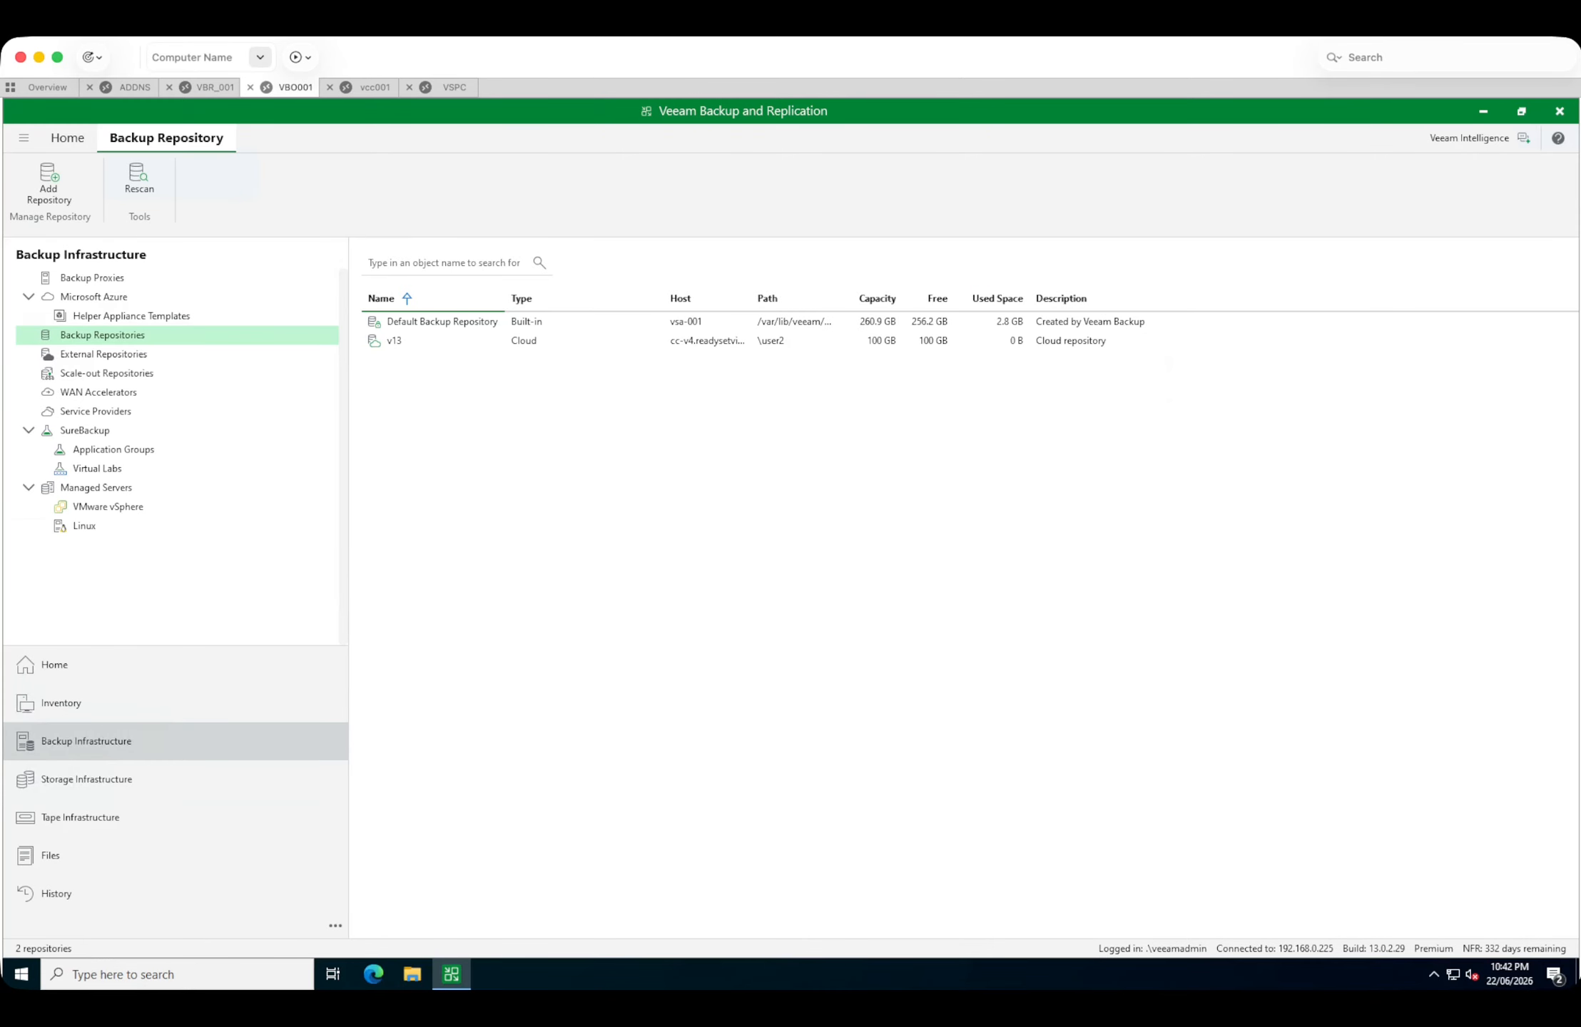
left_click(395, 341)
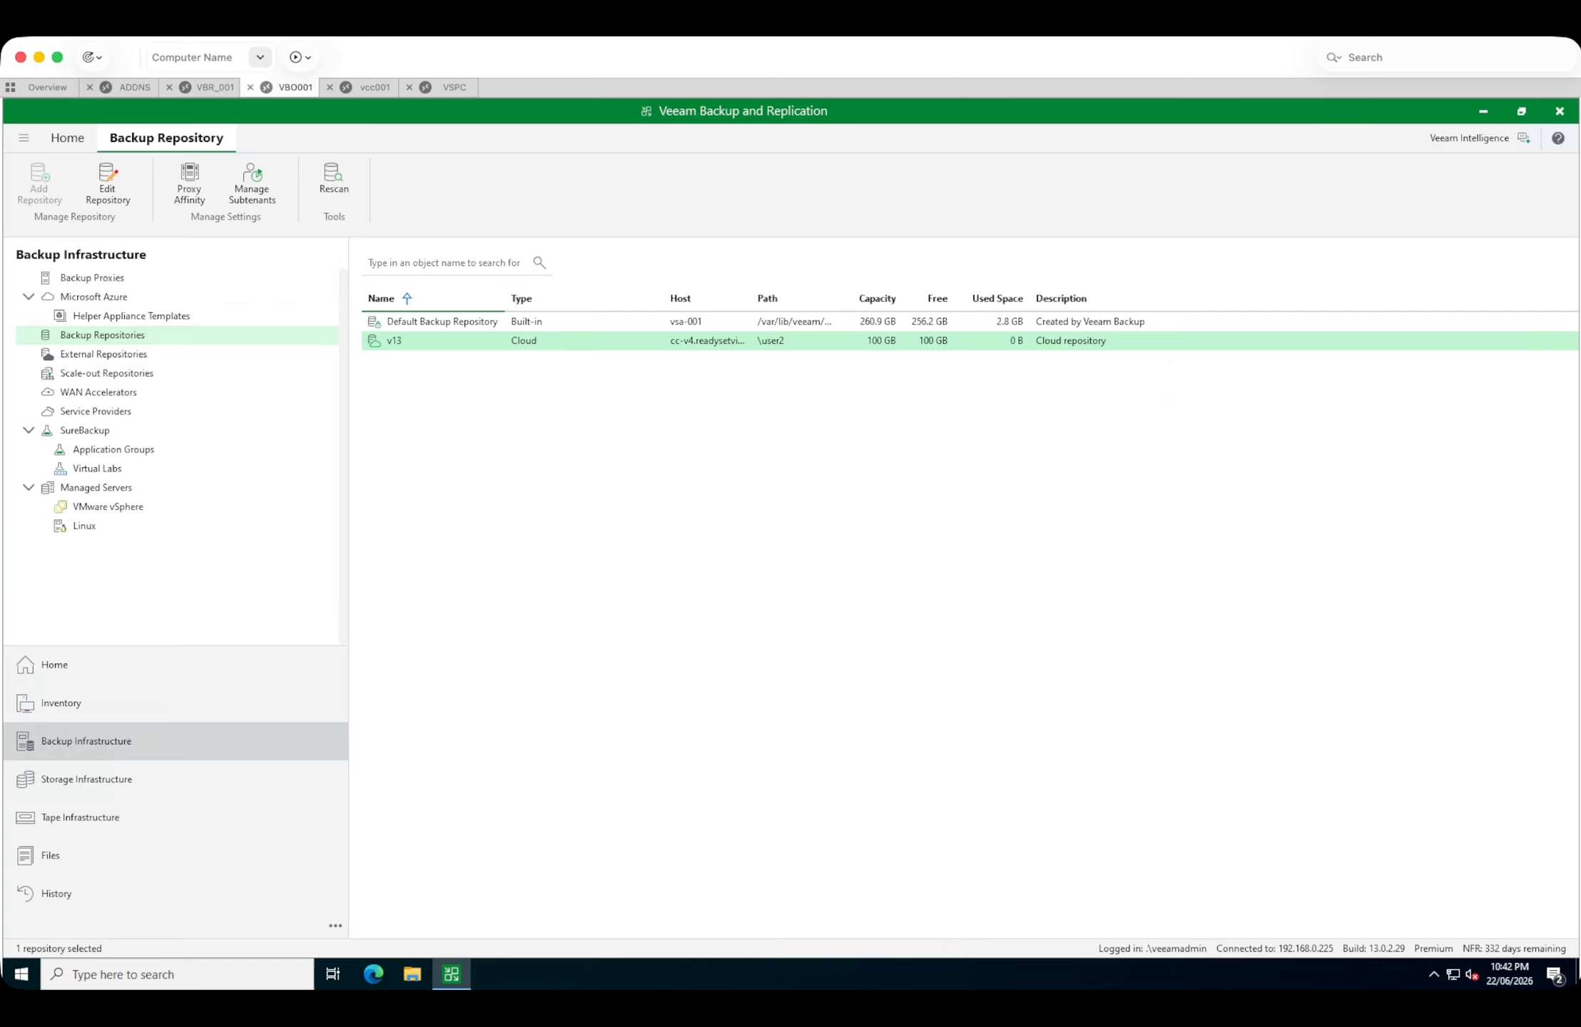
Switch to the vcc001 session and check tenant user2's remote access availability in the Cloud Connect tenants list.
left_click(375, 87)
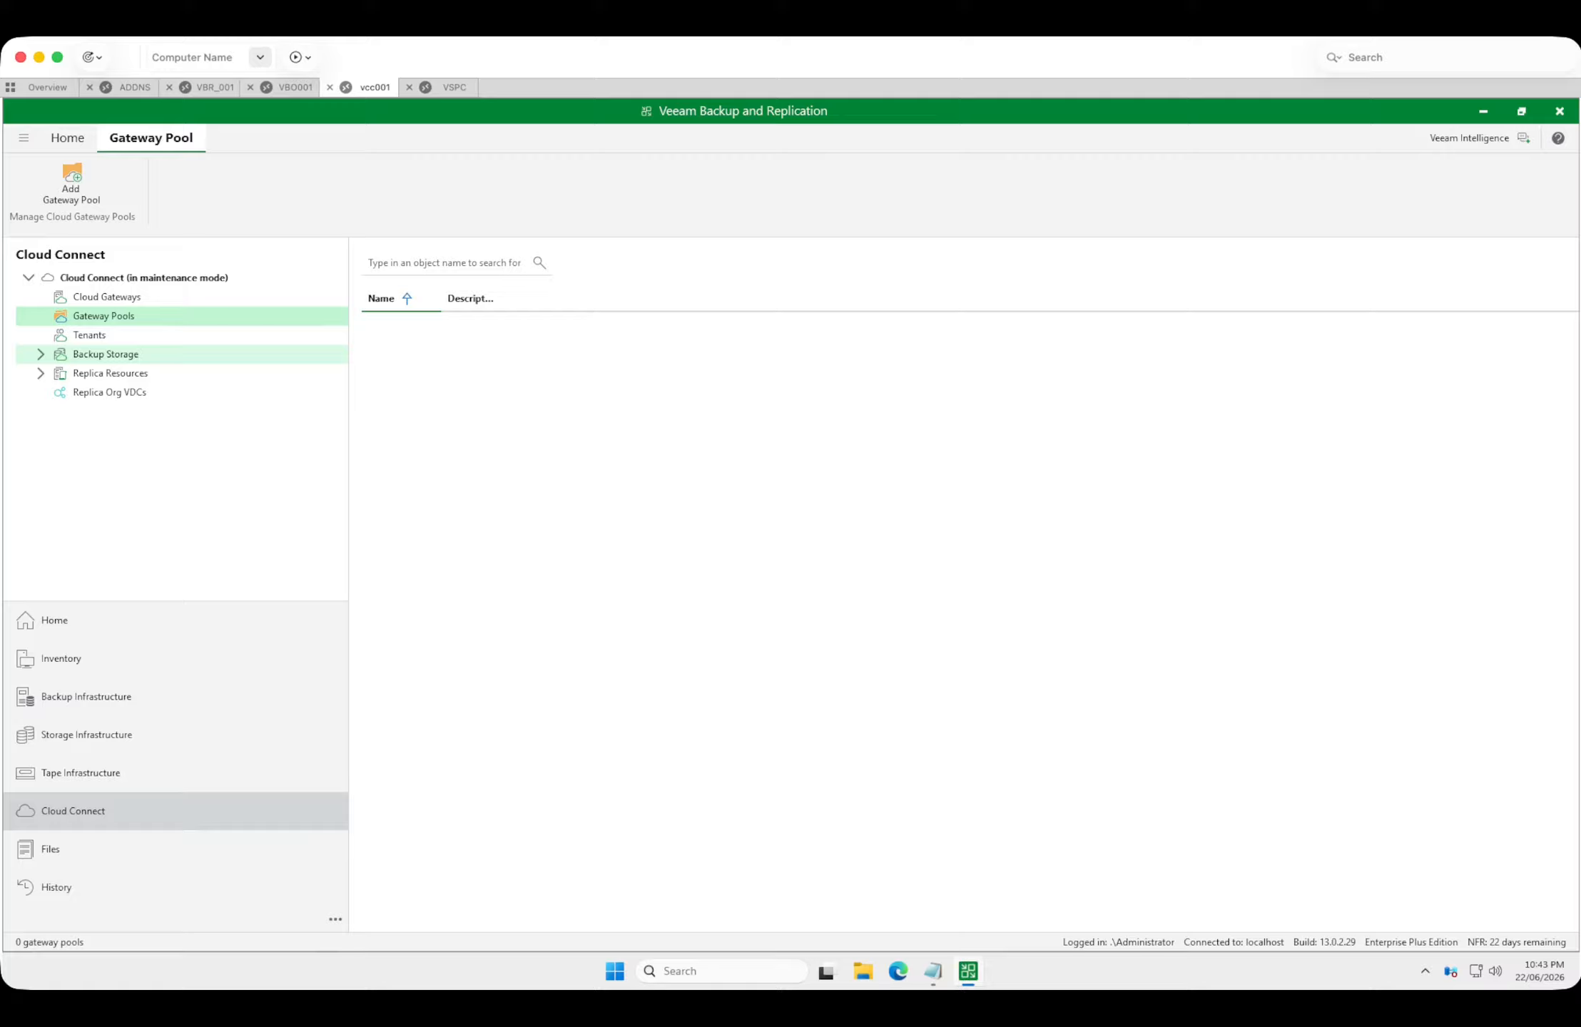
left_click(89, 334)
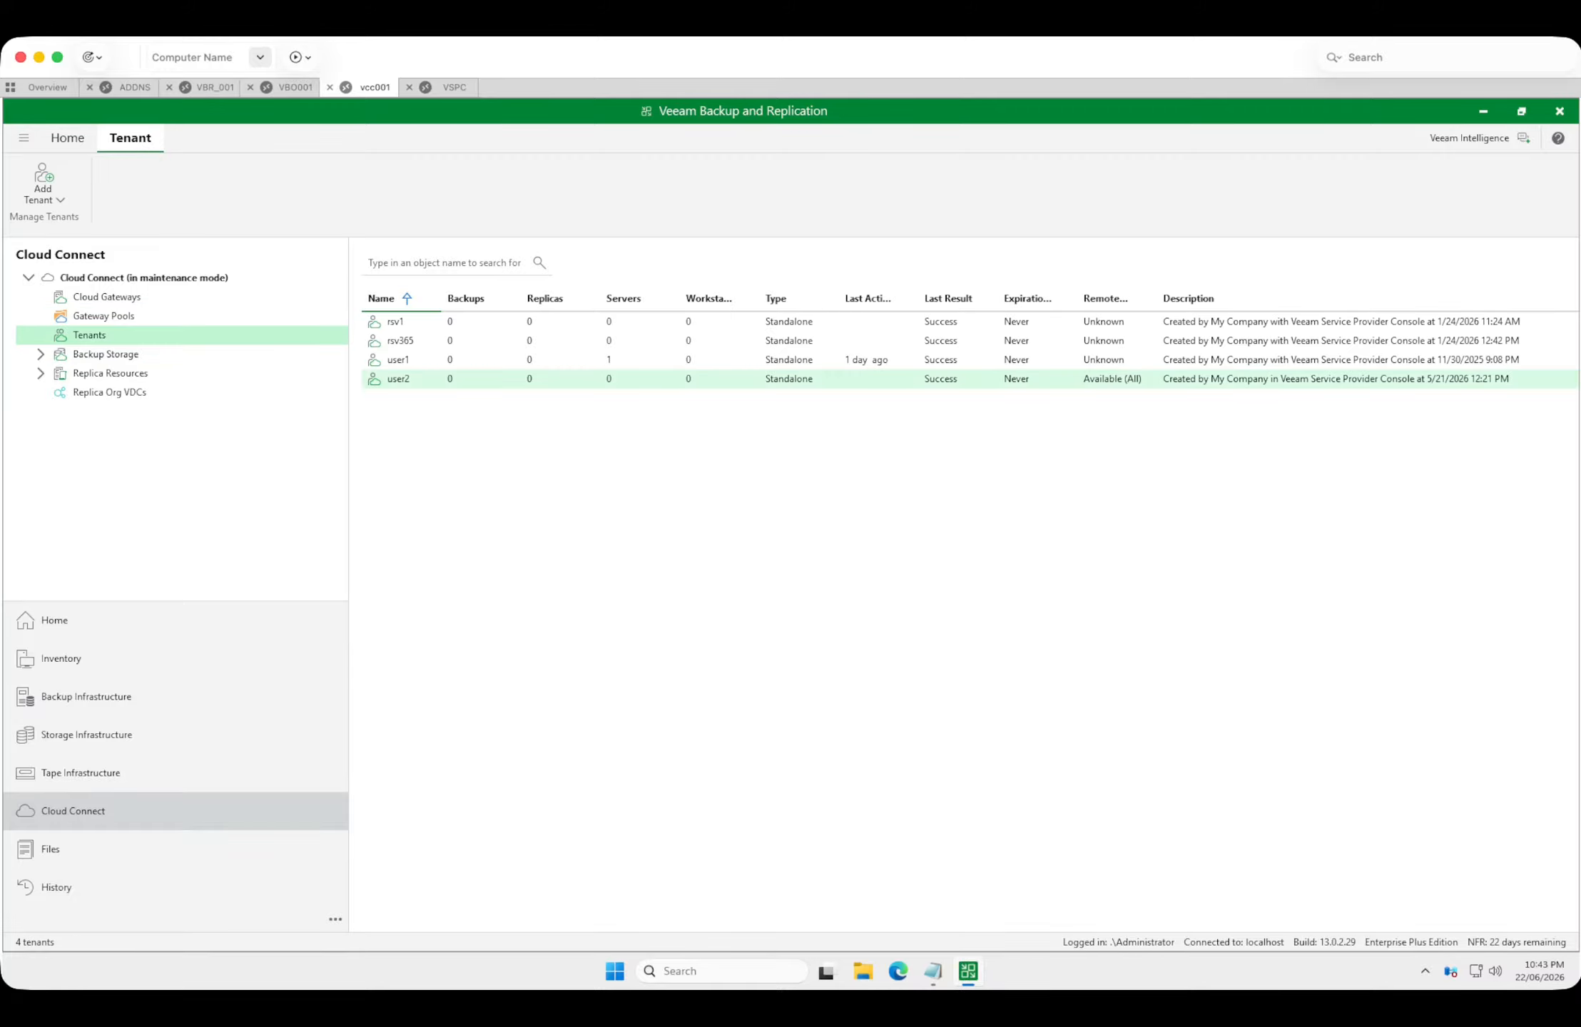
left_click(398, 378)
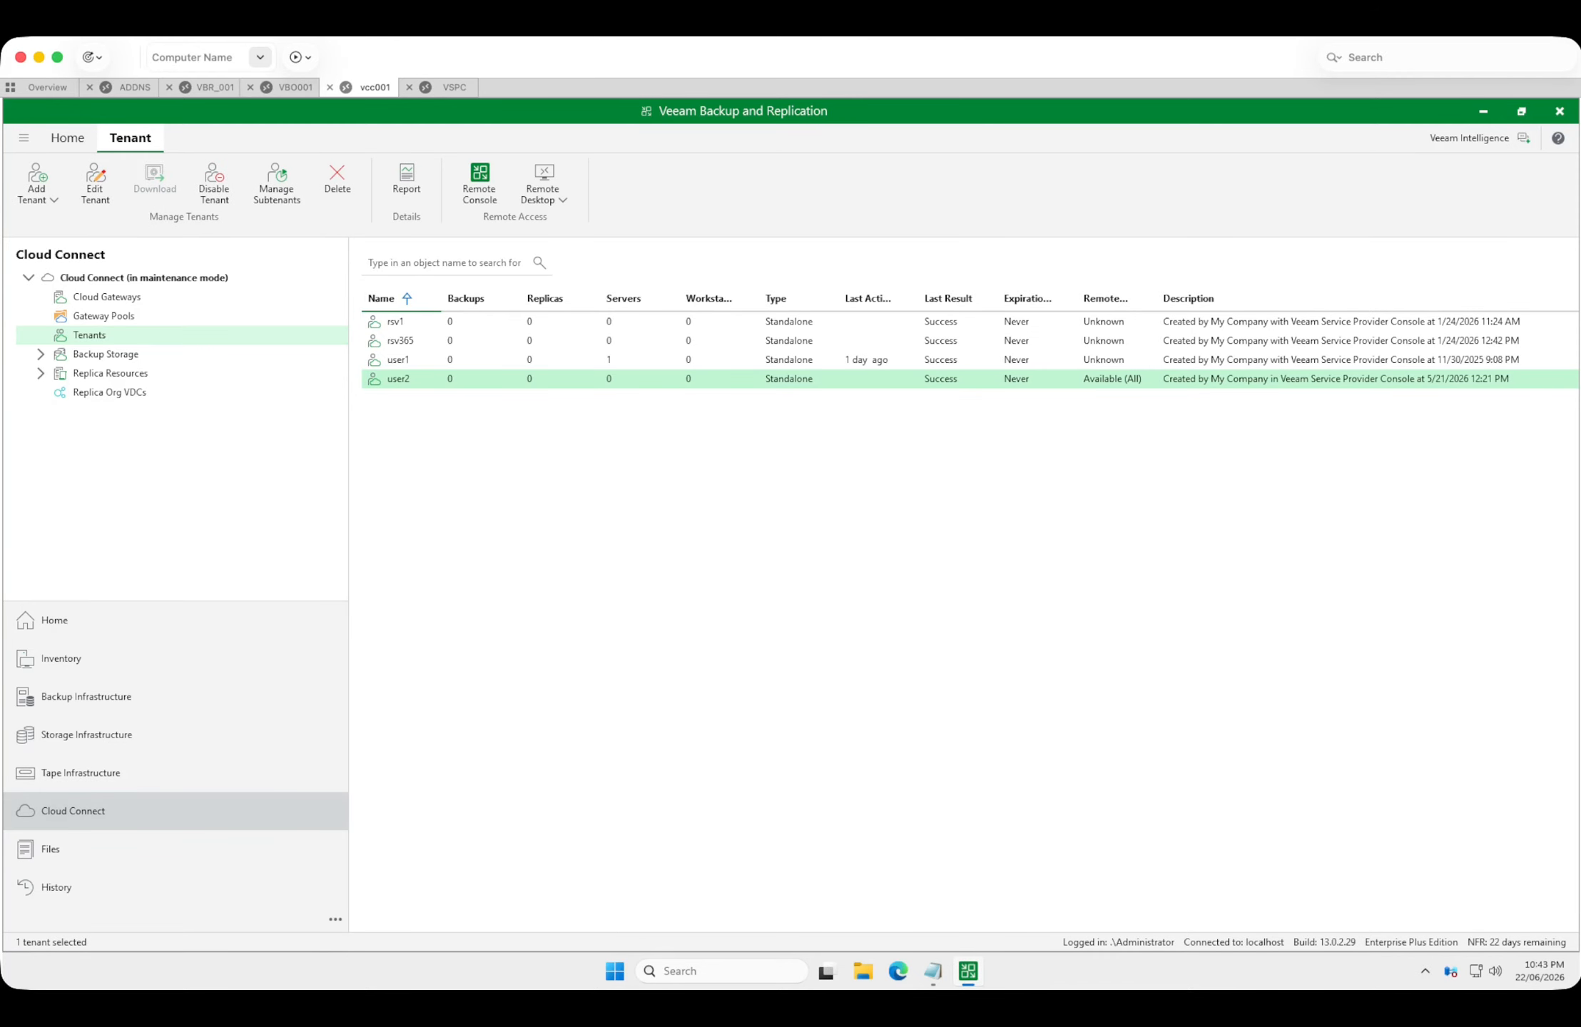
mouse_move(968, 971)
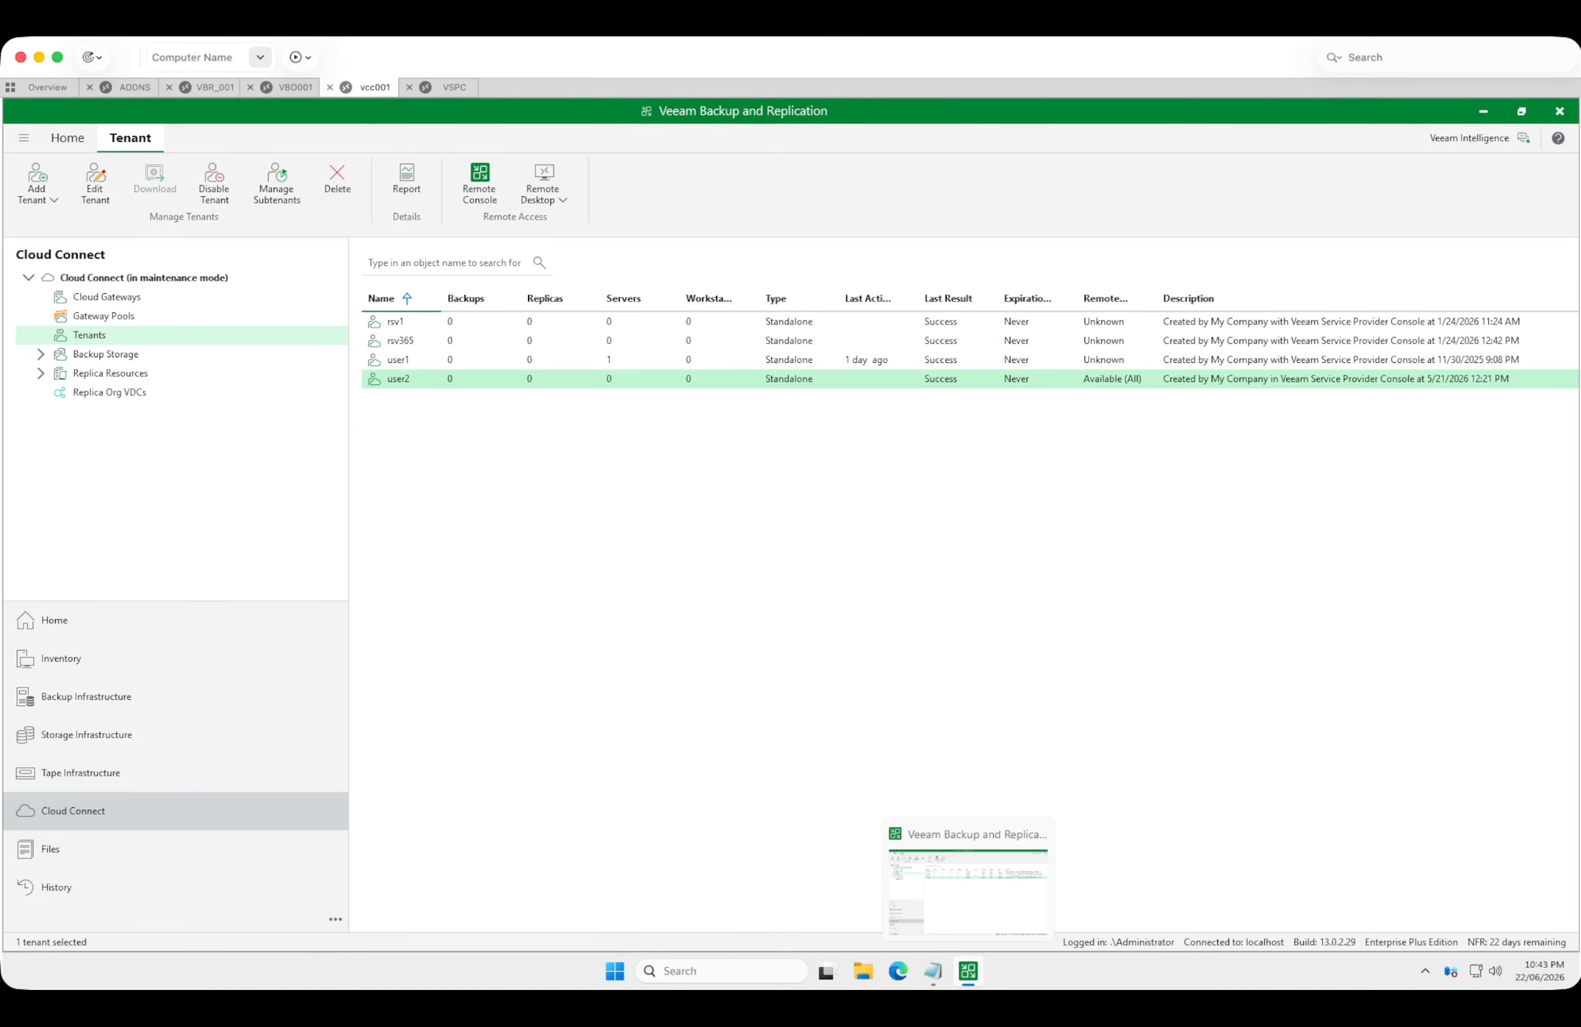
left_click(628, 557)
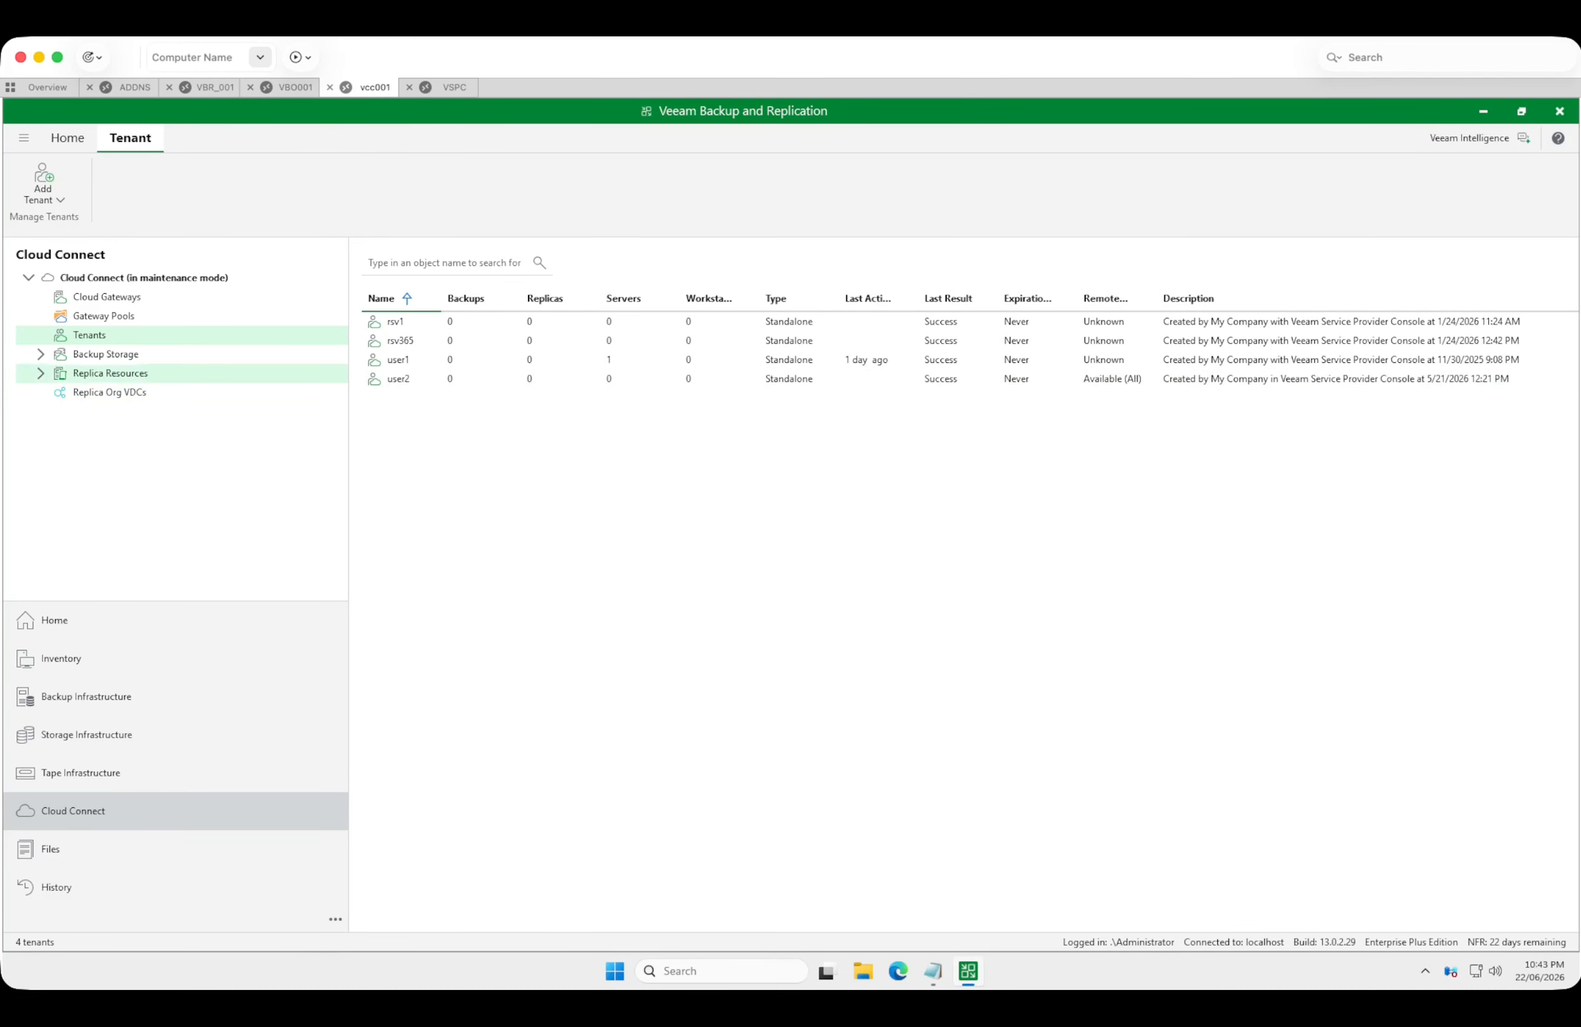
Switch to the VSPC session, filter the Service Provider Console to the managed company v13, and show its discovered computers.
left_click(454, 87)
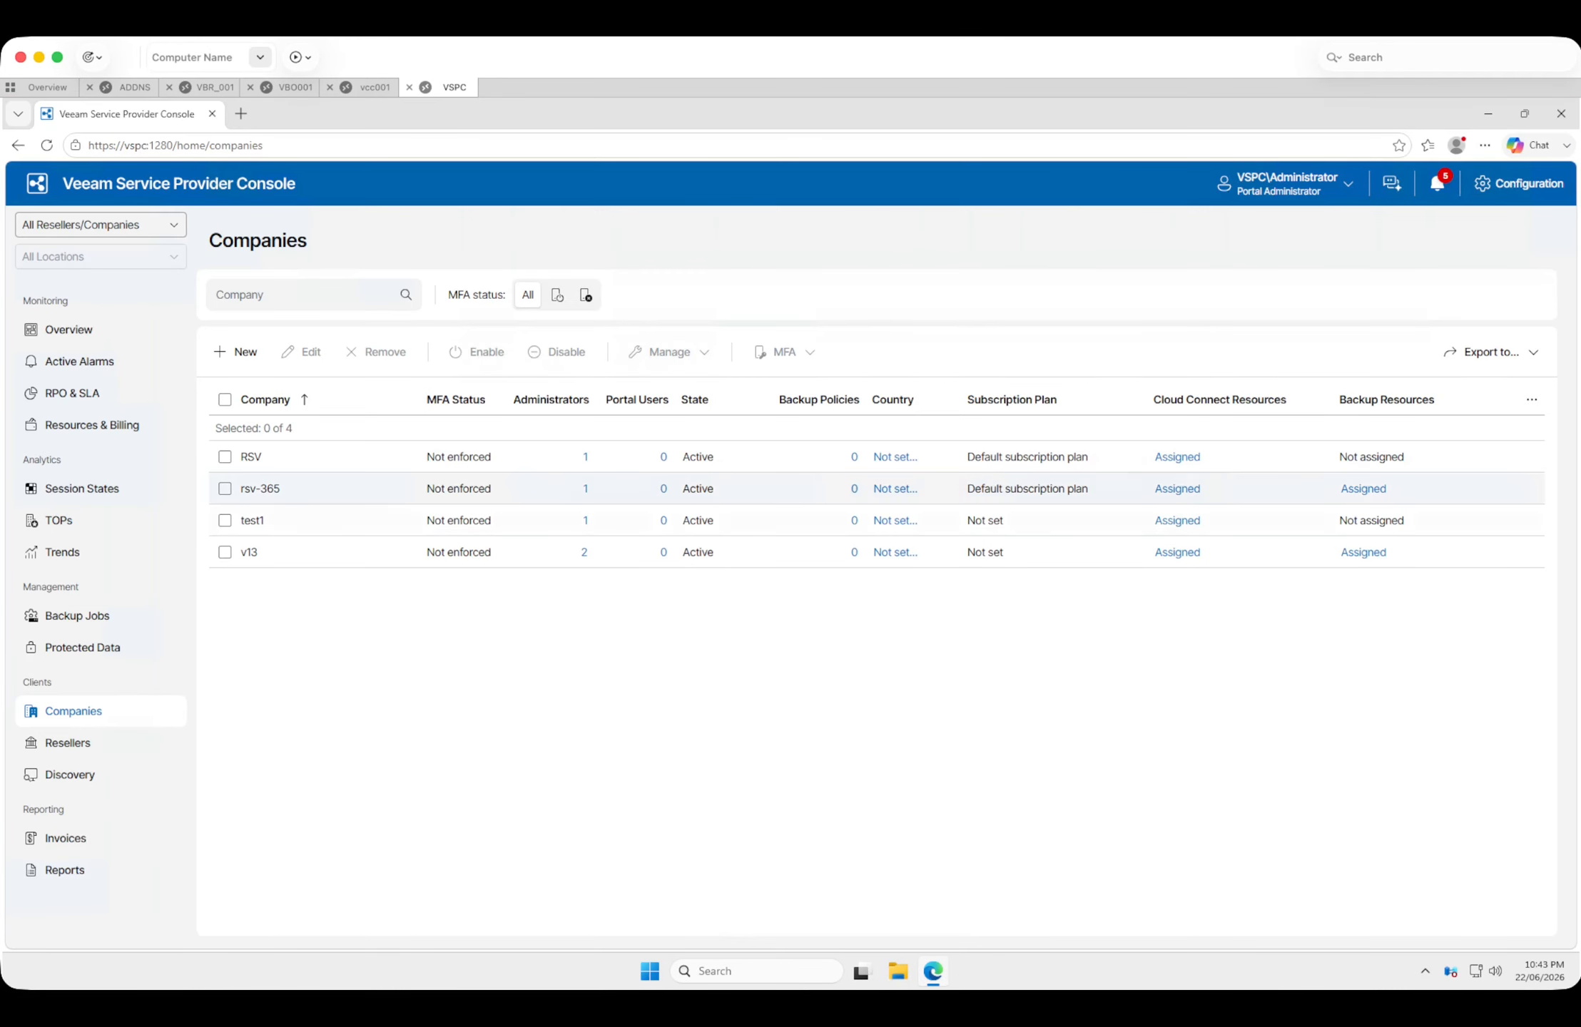
left_click(249, 552)
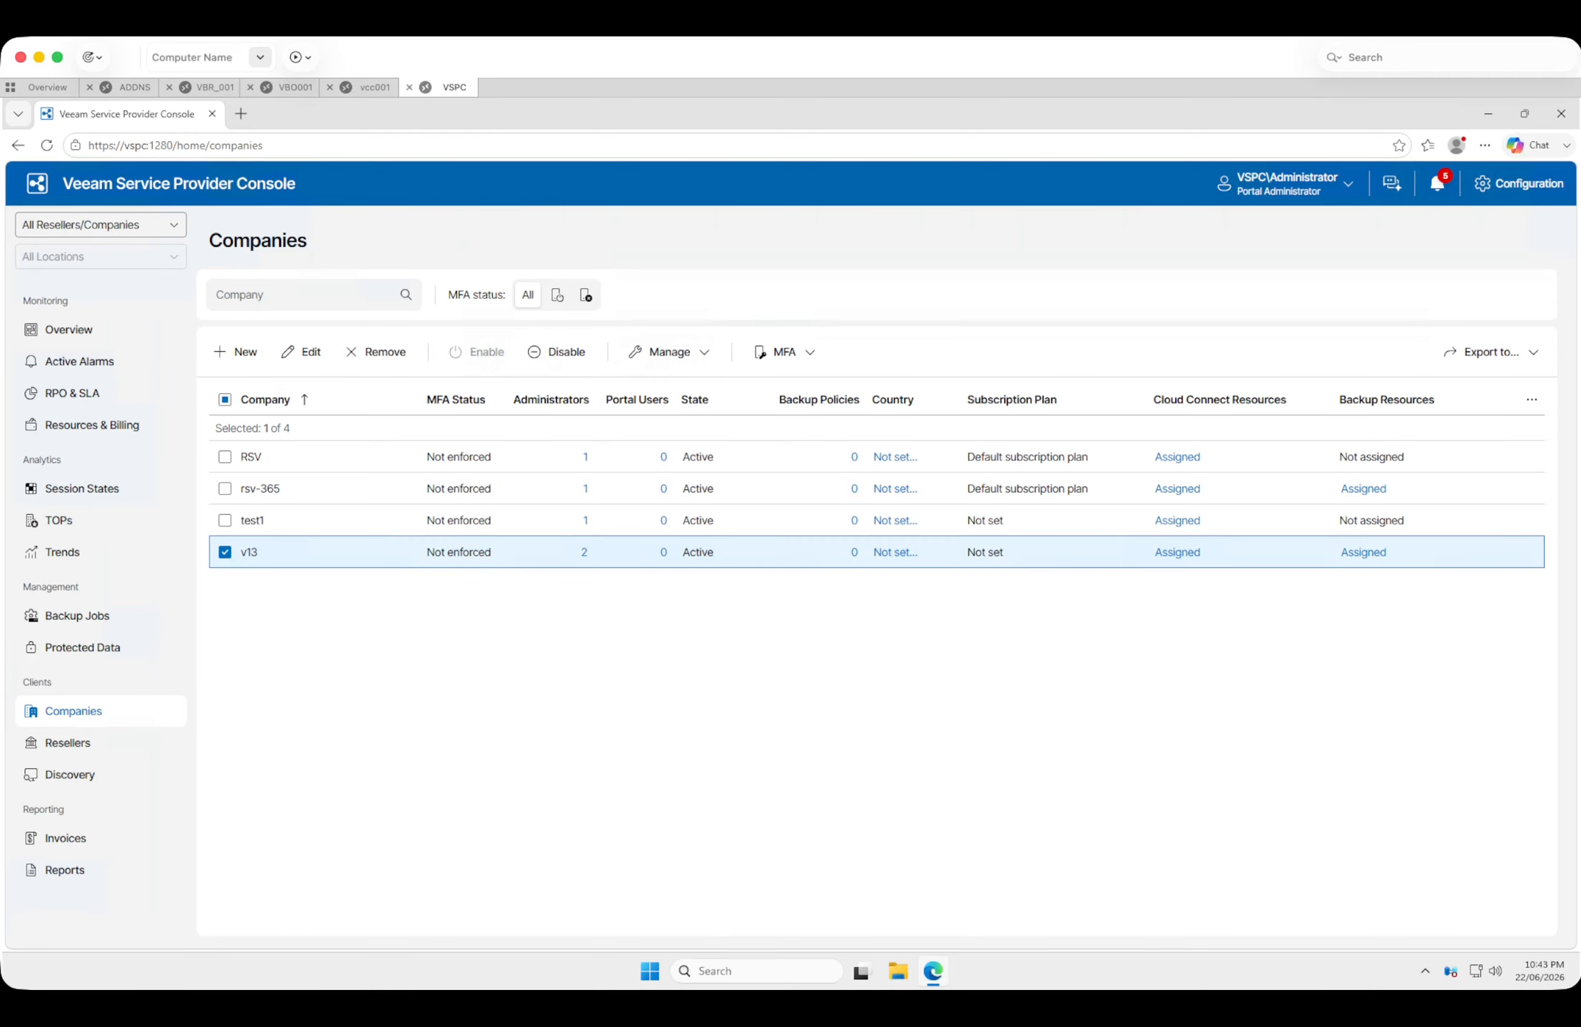
left_click(107, 225)
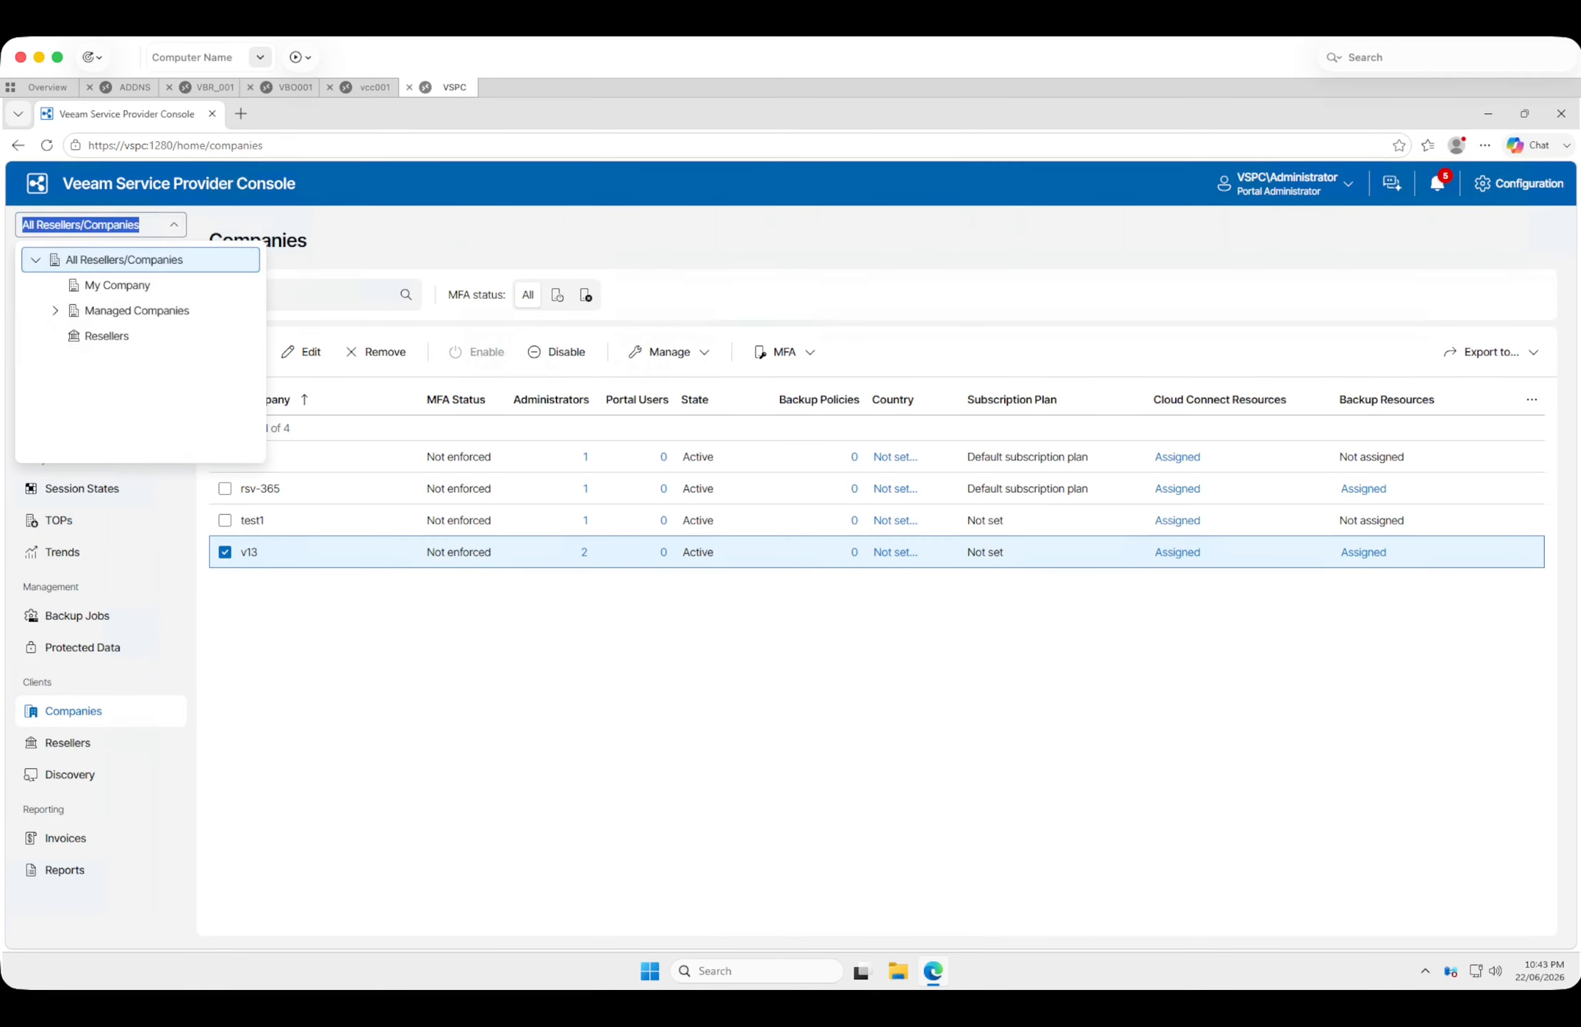
left_click(55, 310)
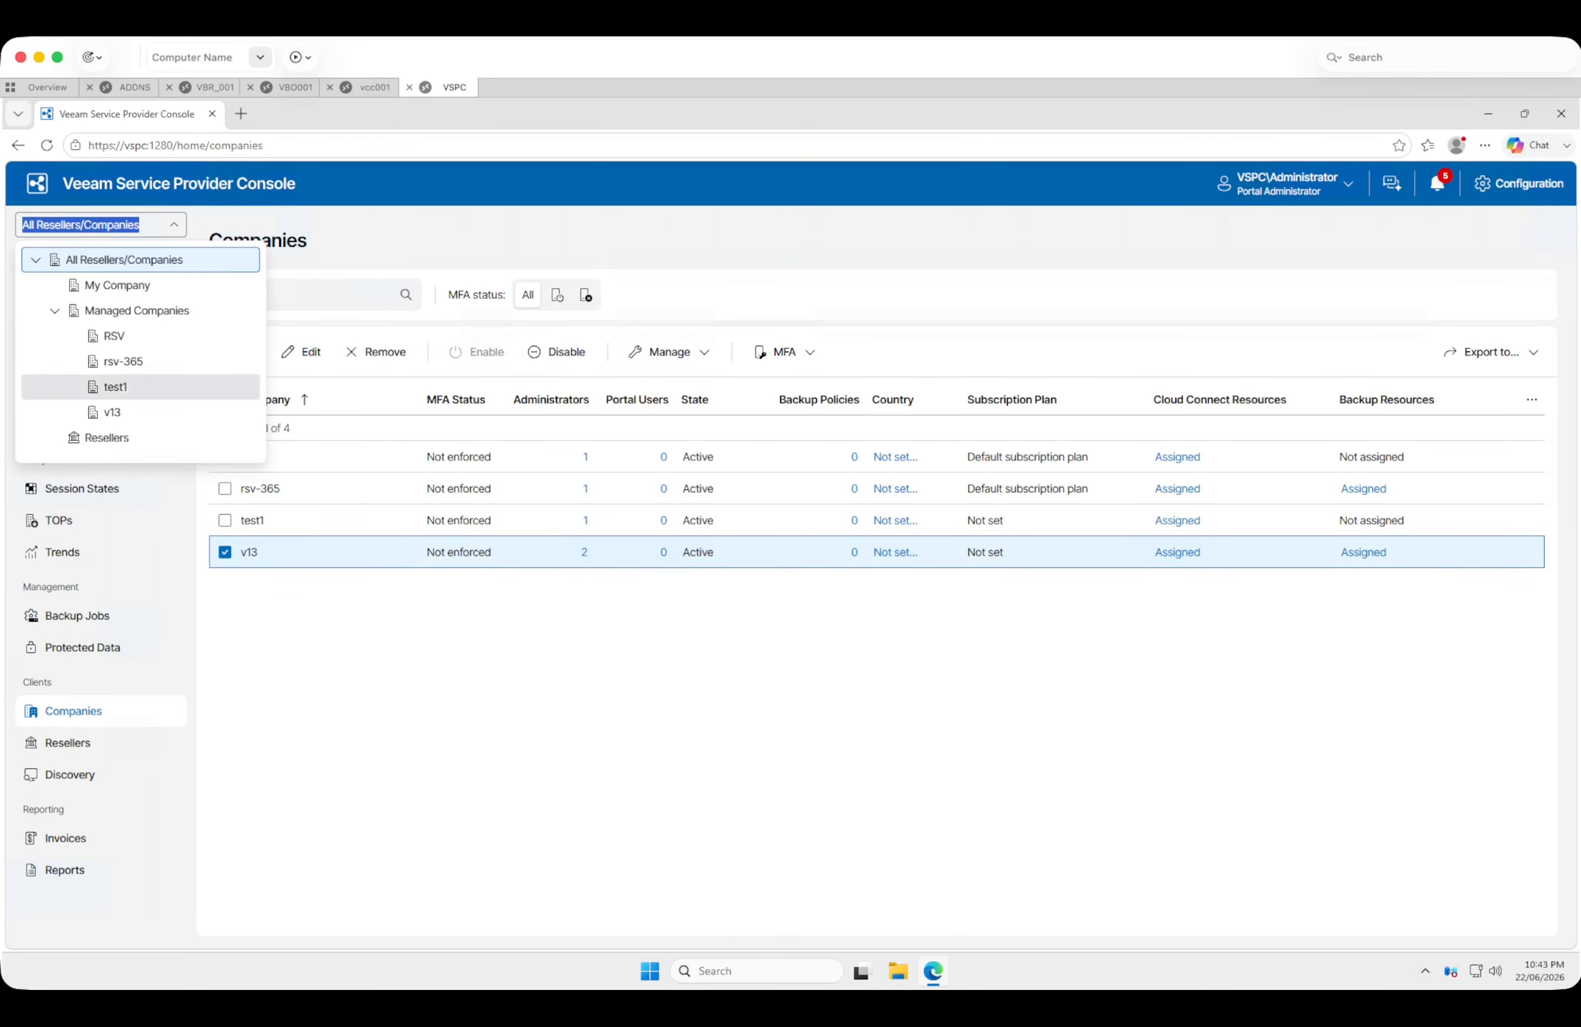
left_click(112, 412)
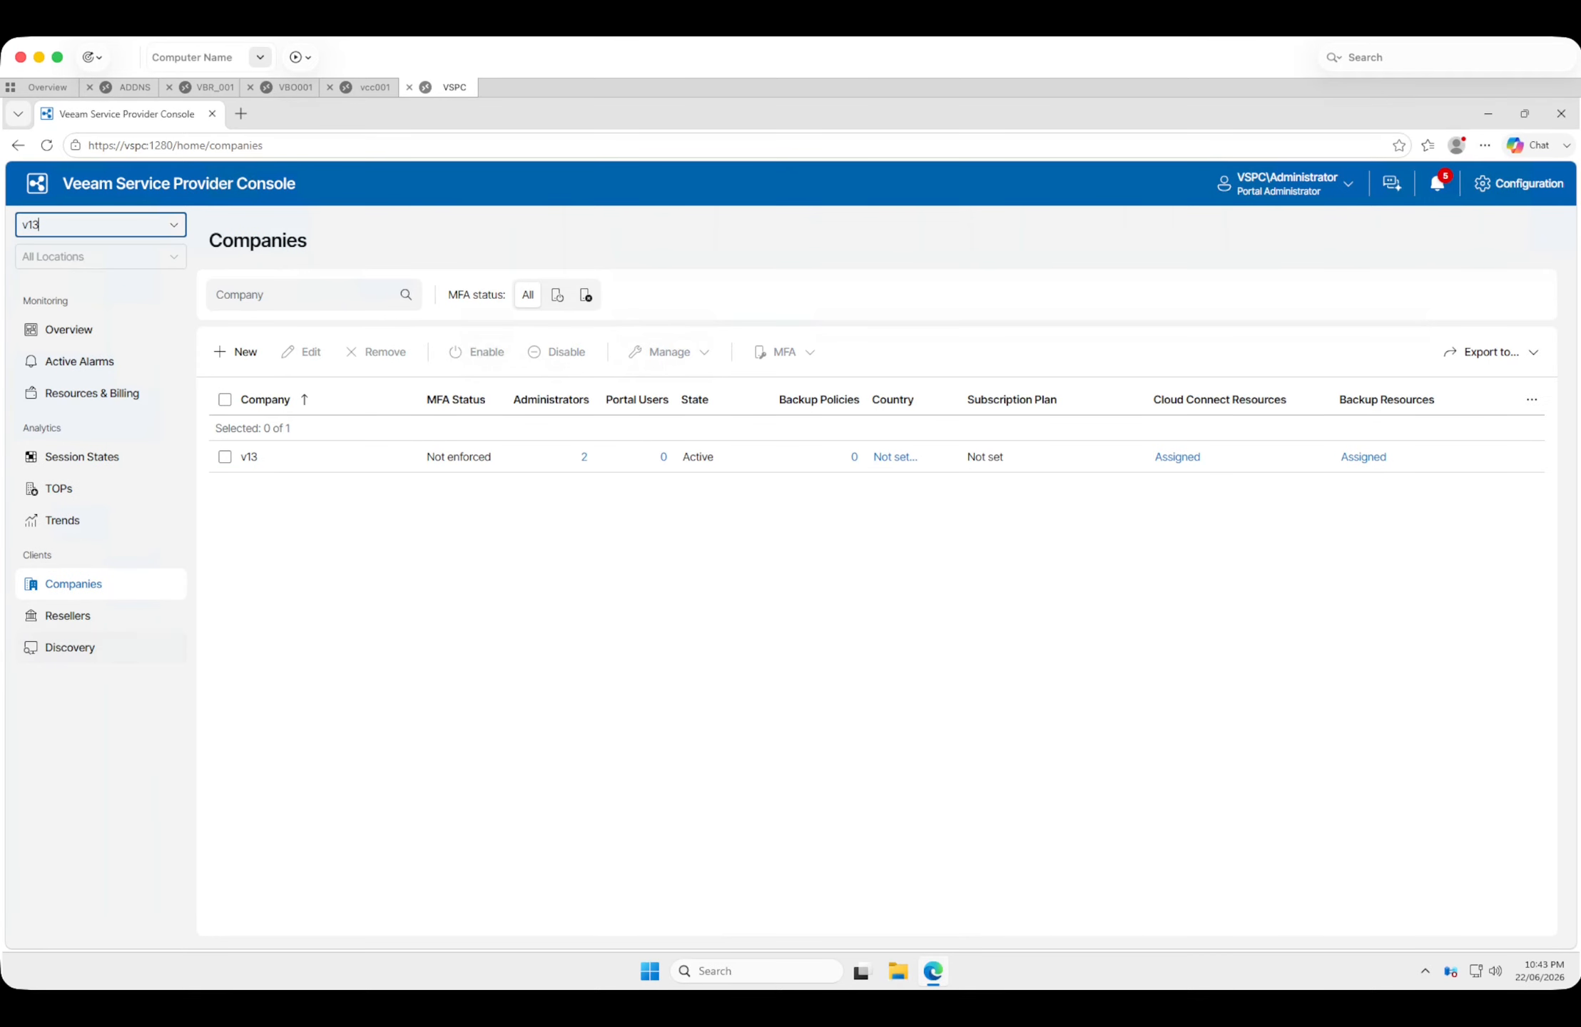
left_click(69, 647)
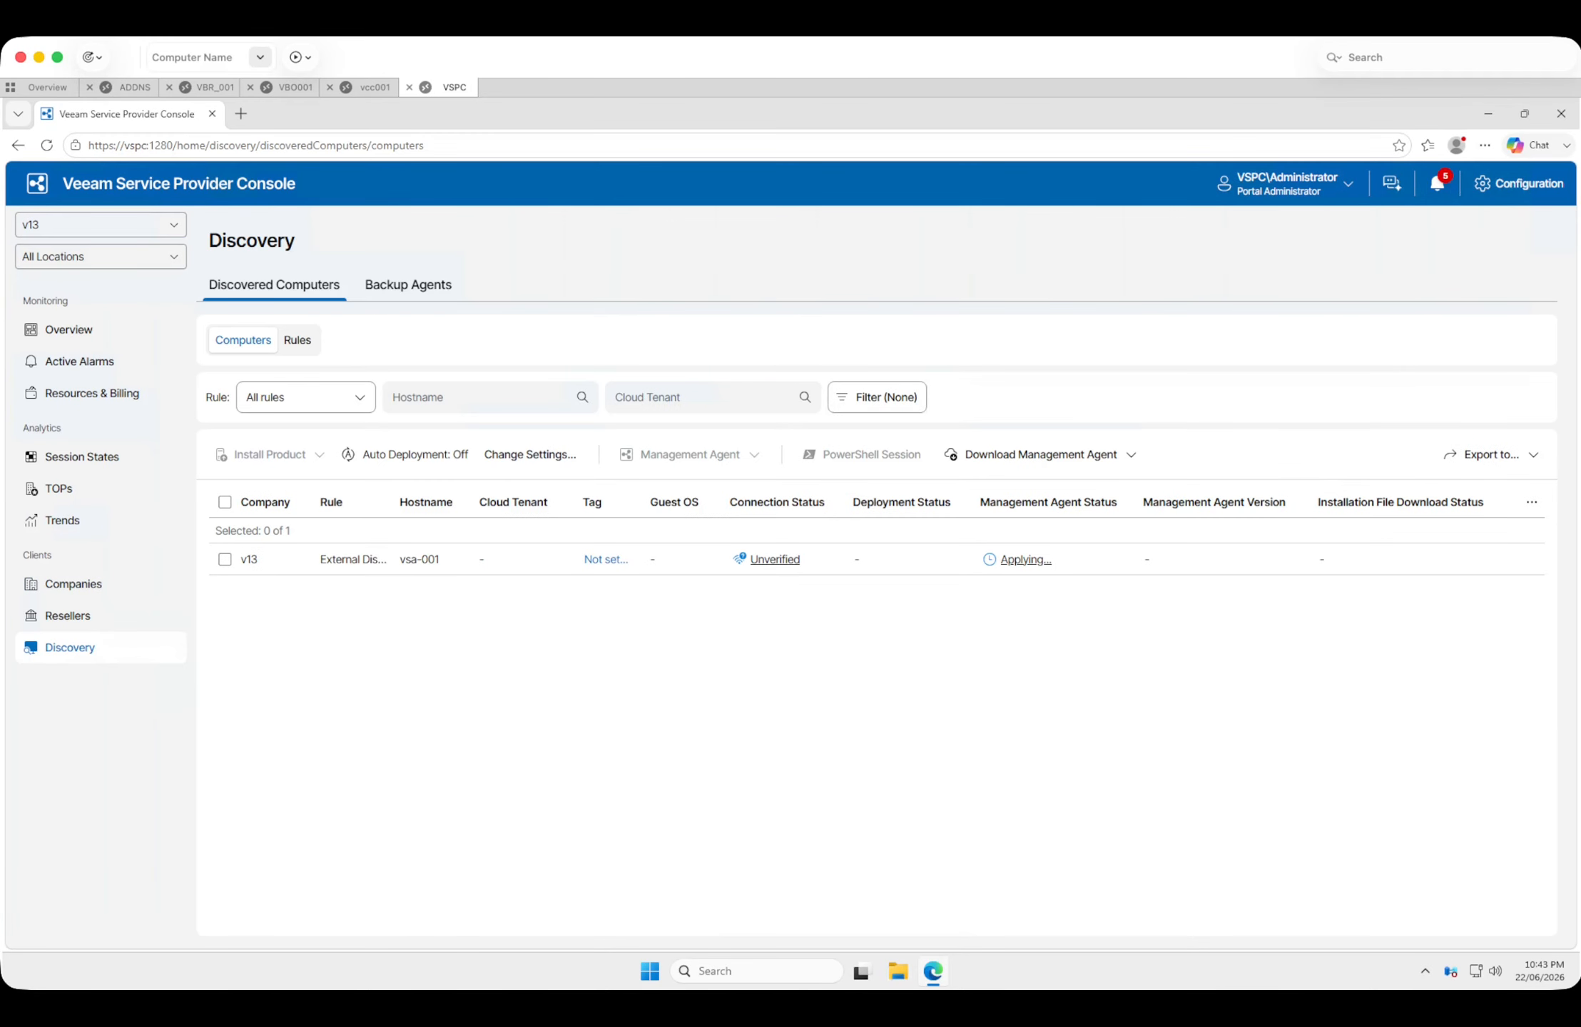
Inspect the connection status details of the discovered computer vsa-001, and close them.
left_click(224, 559)
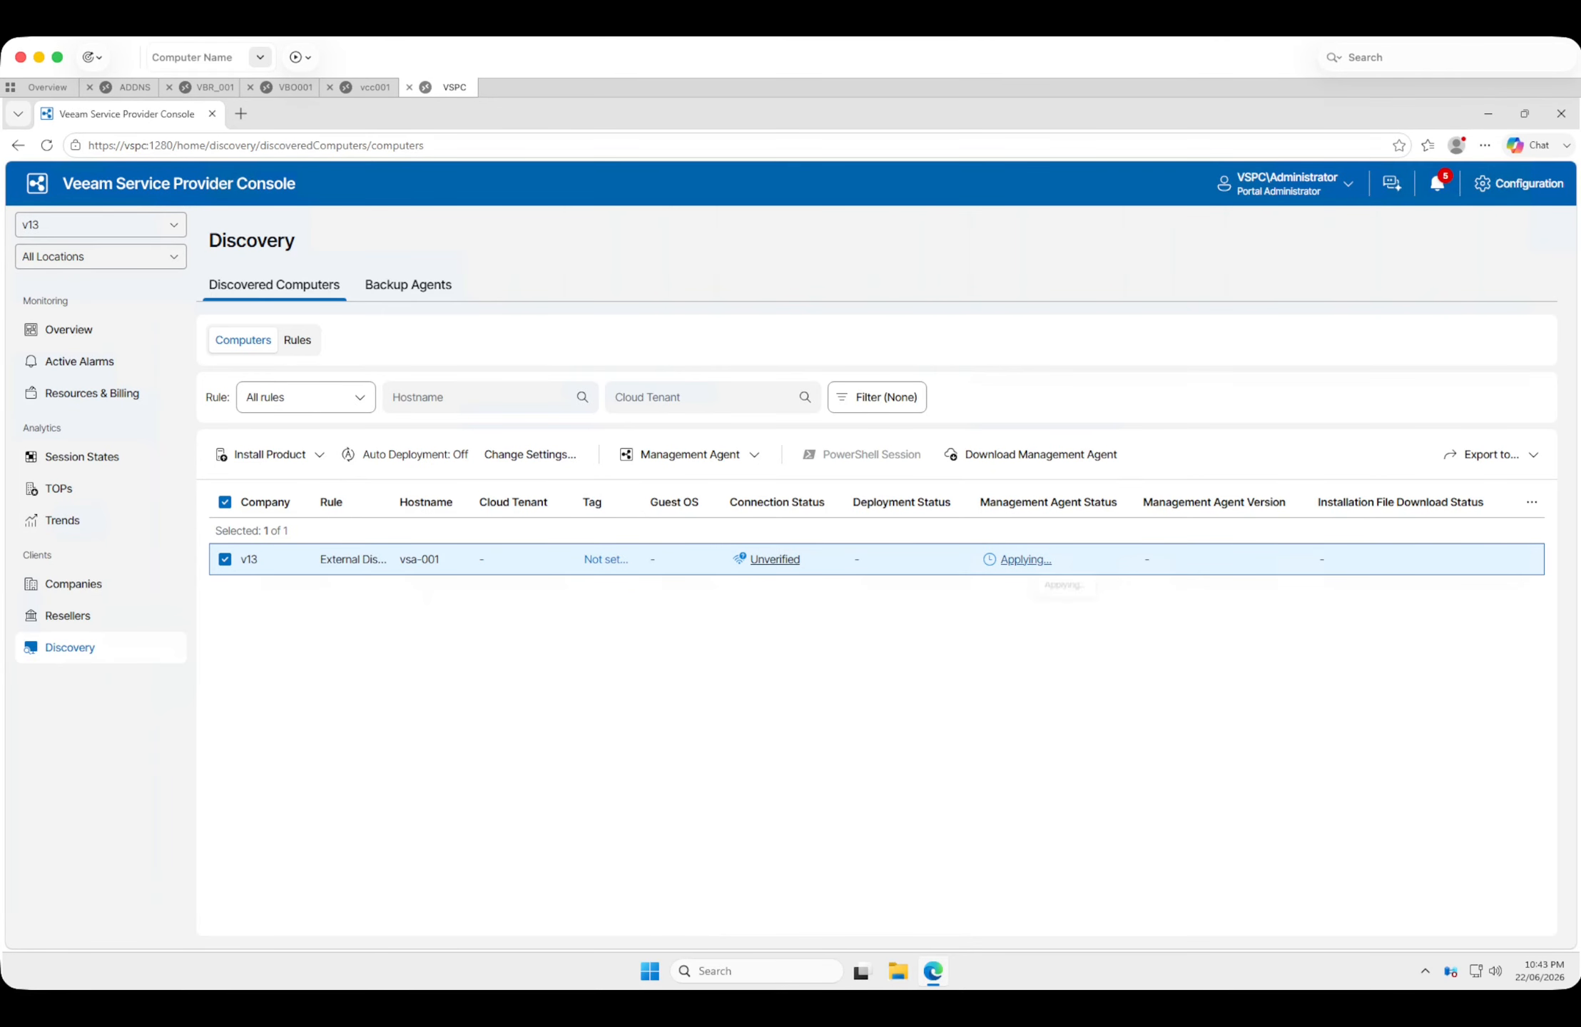
left_click(774, 559)
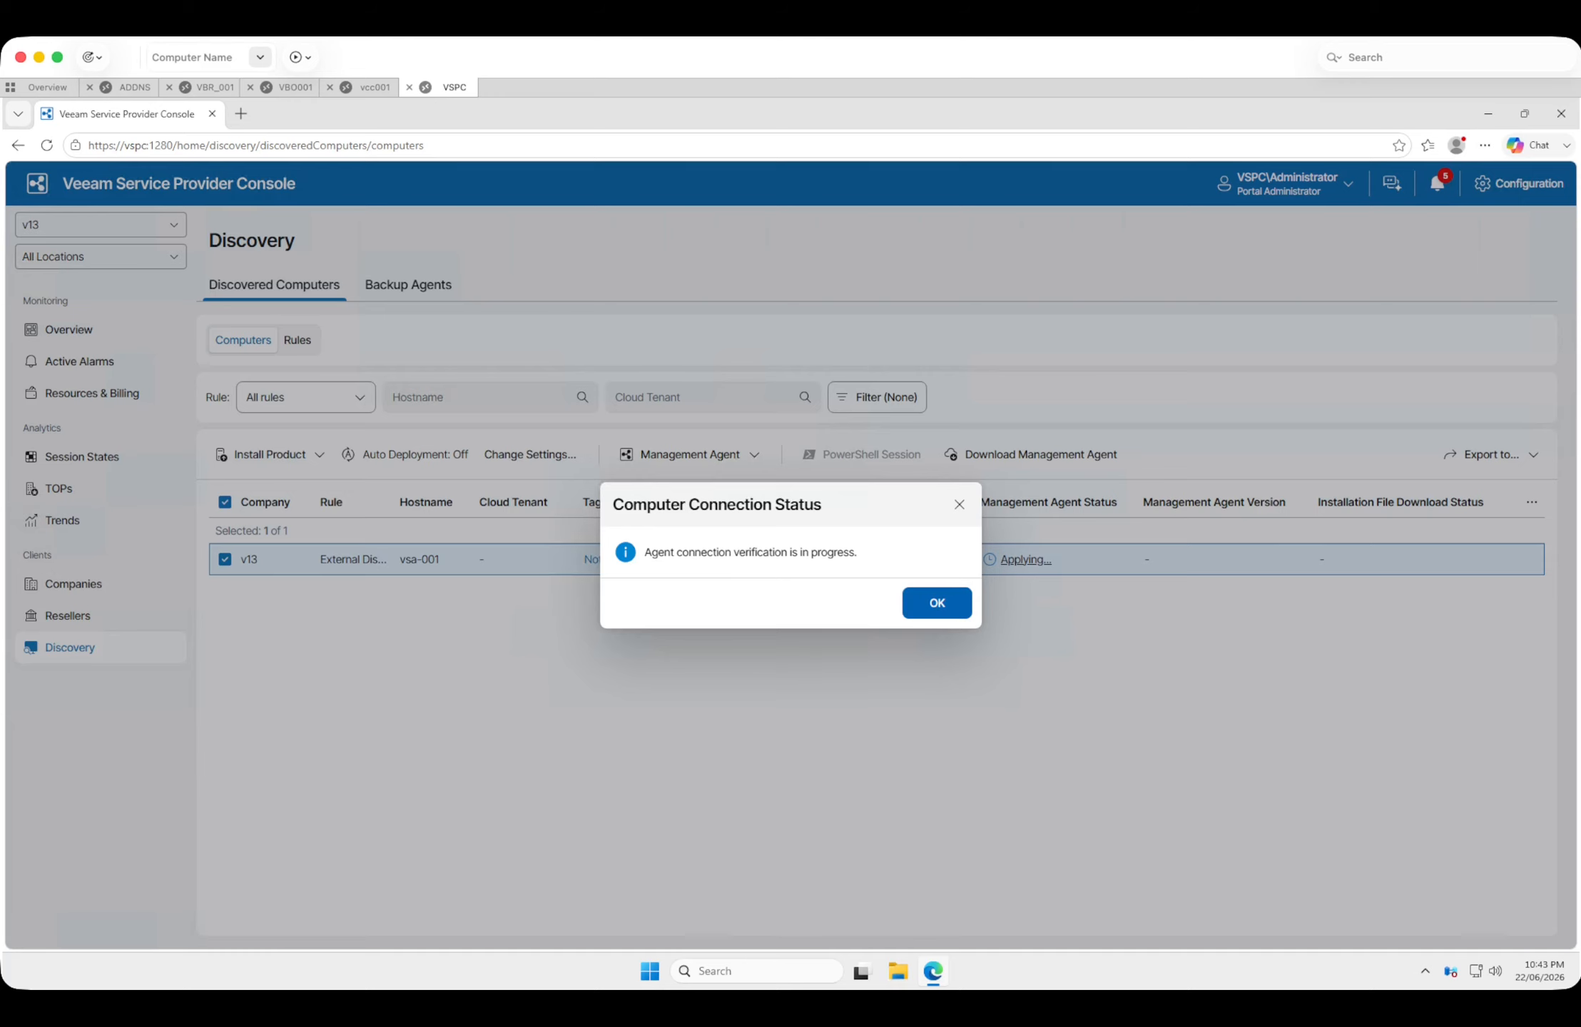
left_click(936, 603)
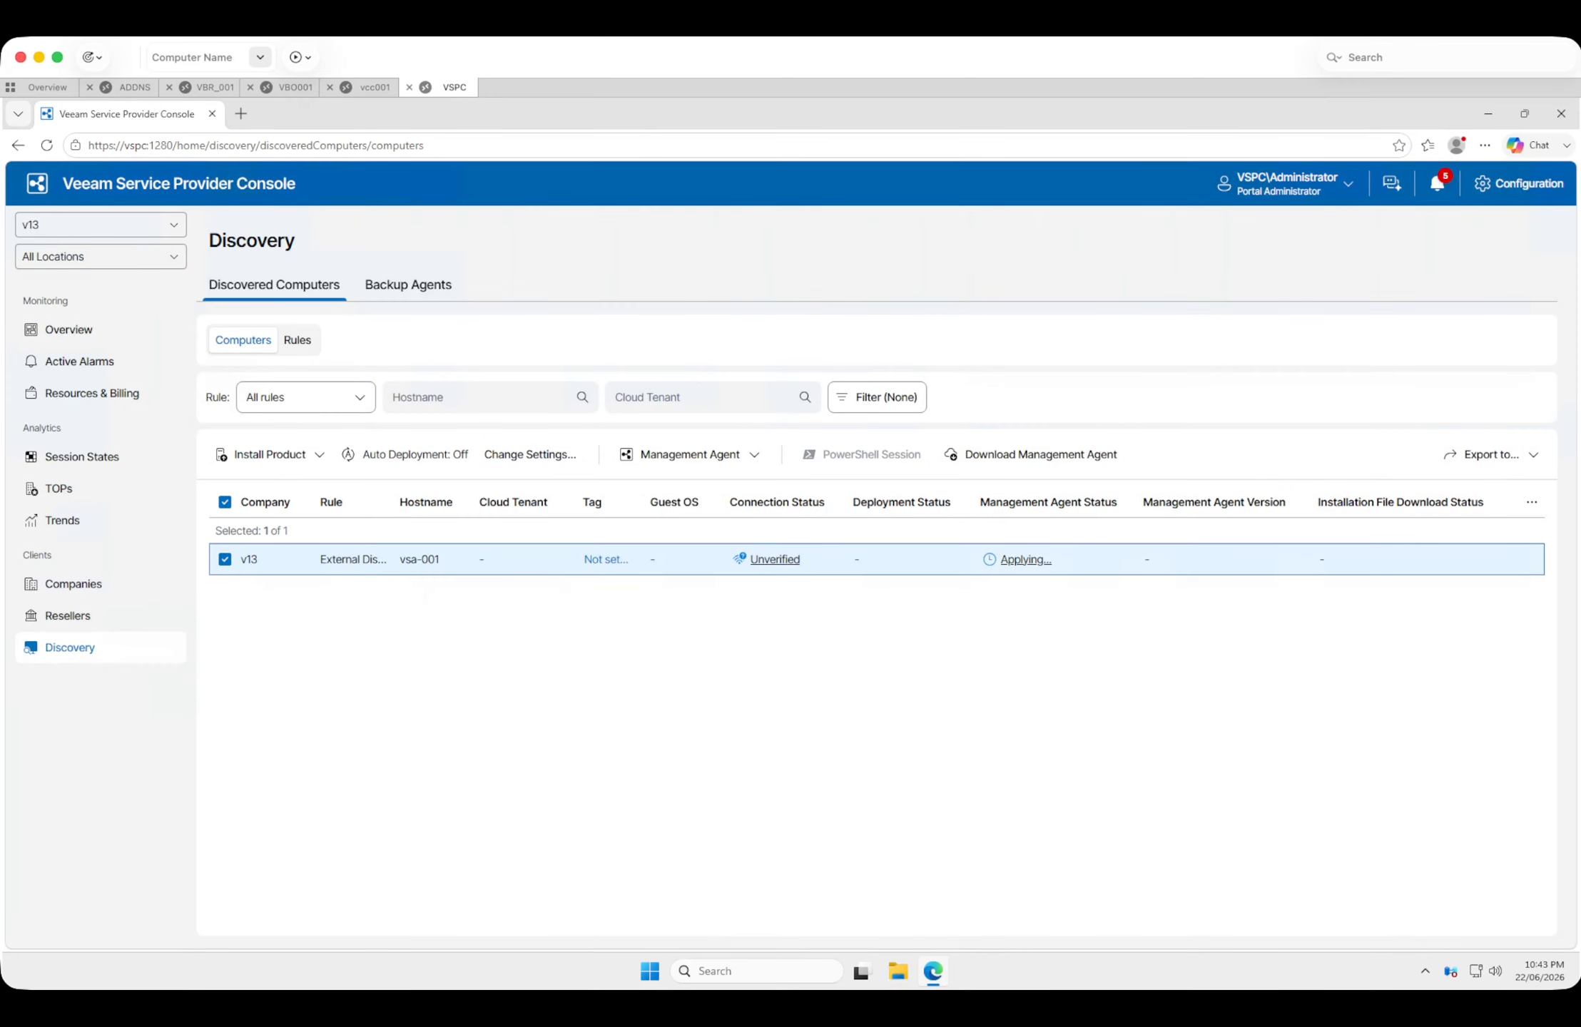